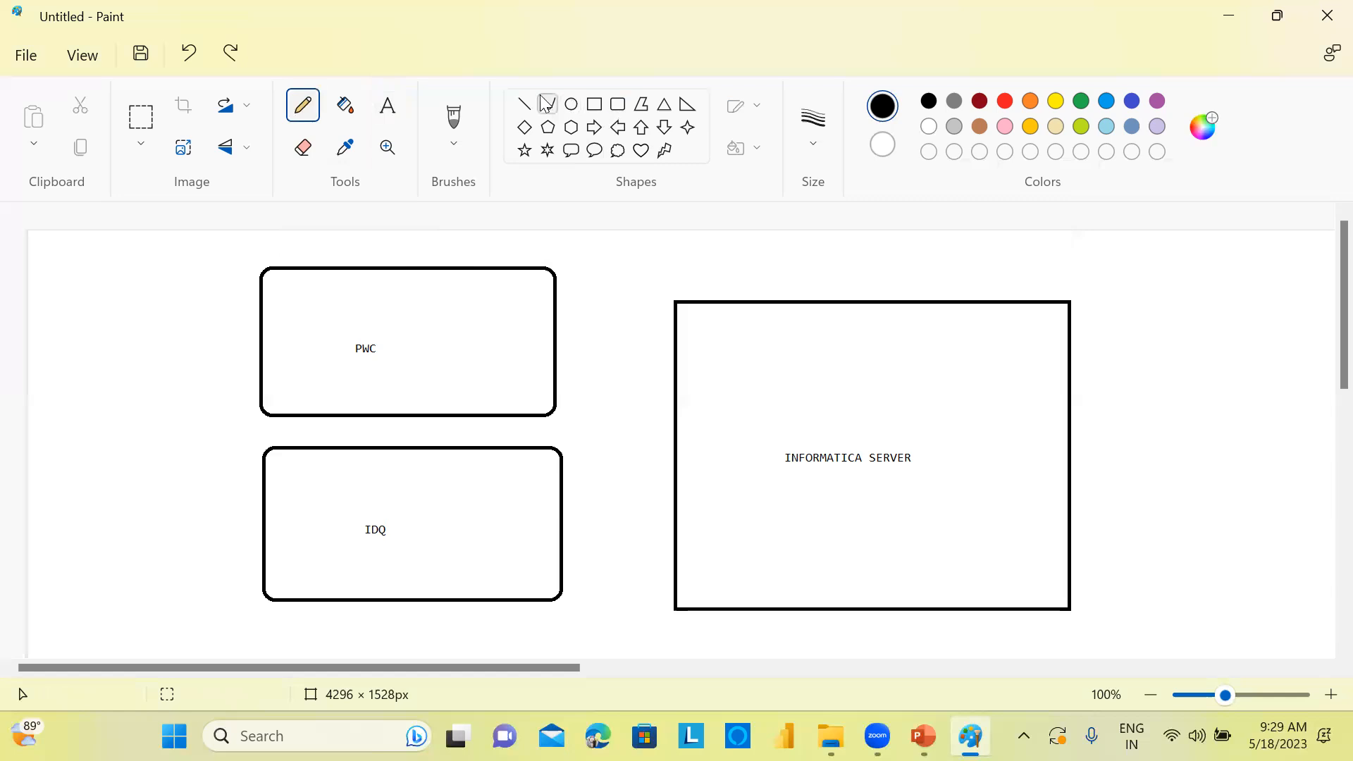
Draw freehand brush lines connecting the PWC and IDQ boxes to the INFORMATICA SERVER label.
left_click(443, 131)
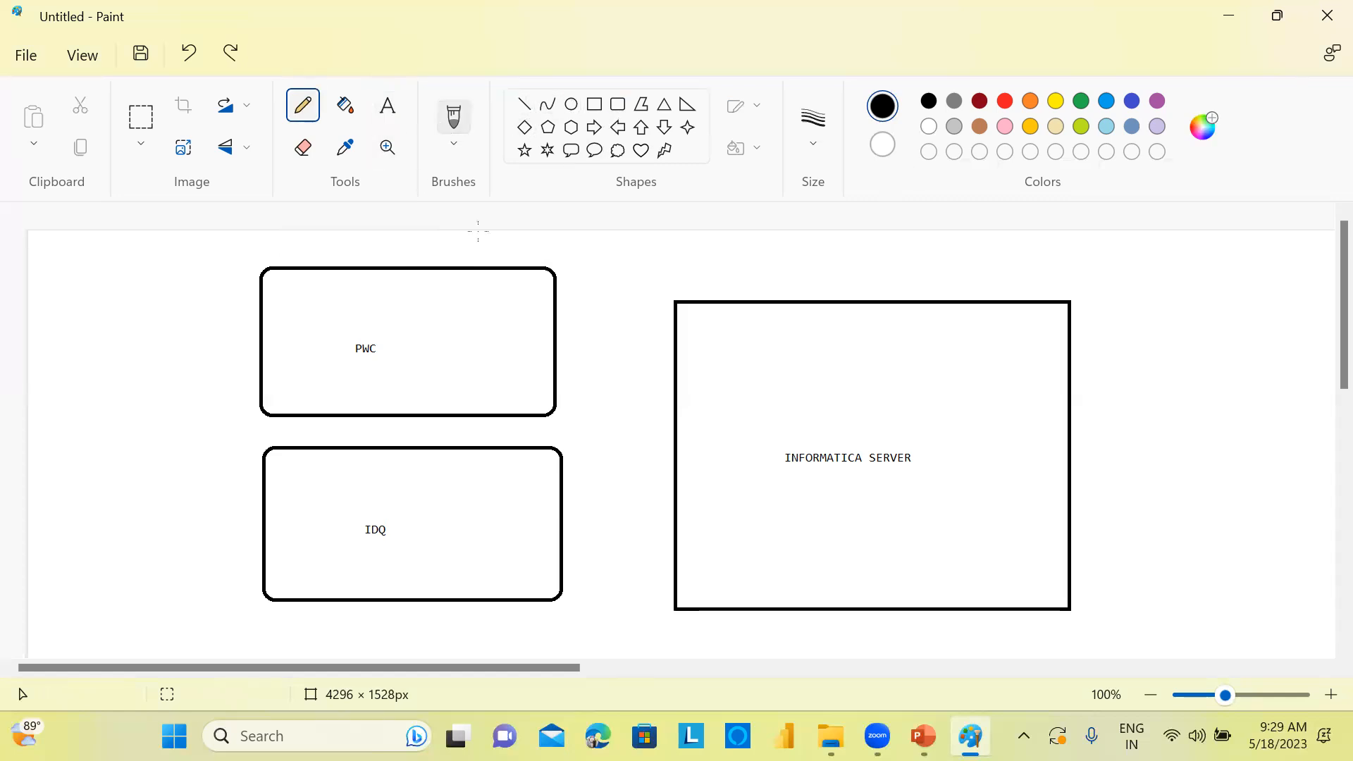
mouse_move(526, 325)
left_mouse_down()
mouse_move(778, 458)
mouse_move(515, 544)
left_mouse_up()
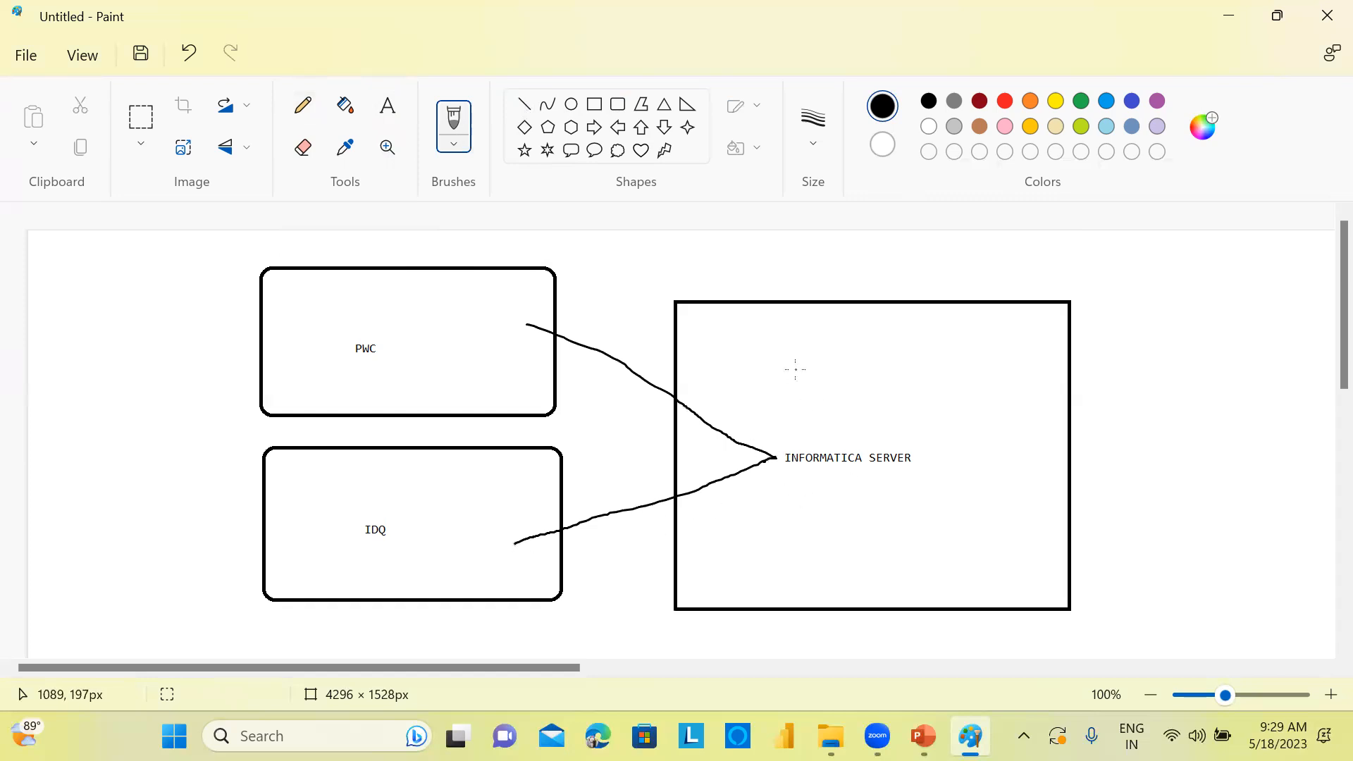
Mark the INFORMATICA SERVER label with a pencil tick and circle the PWC and IDQ labels.
left_click(387, 107)
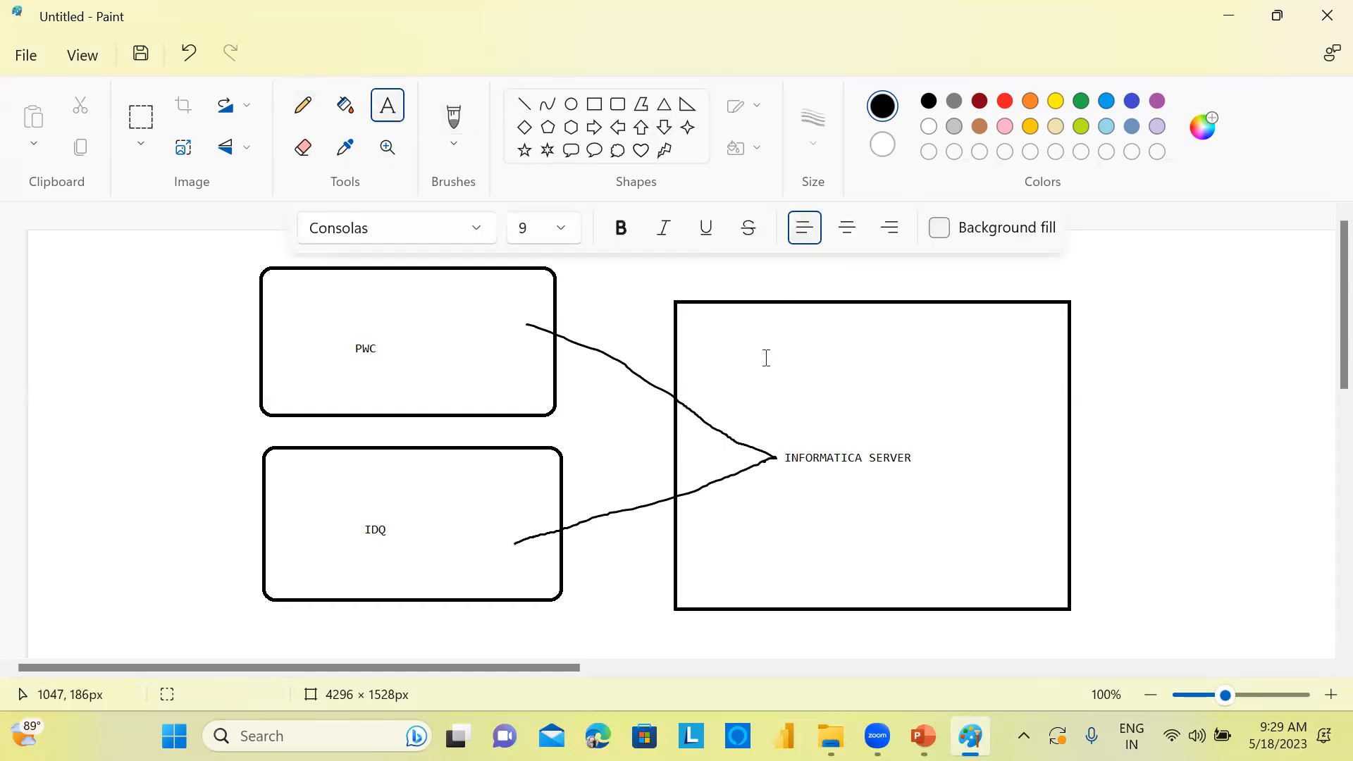
left_click(304, 113)
left_click_drag(918, 457, 992, 407)
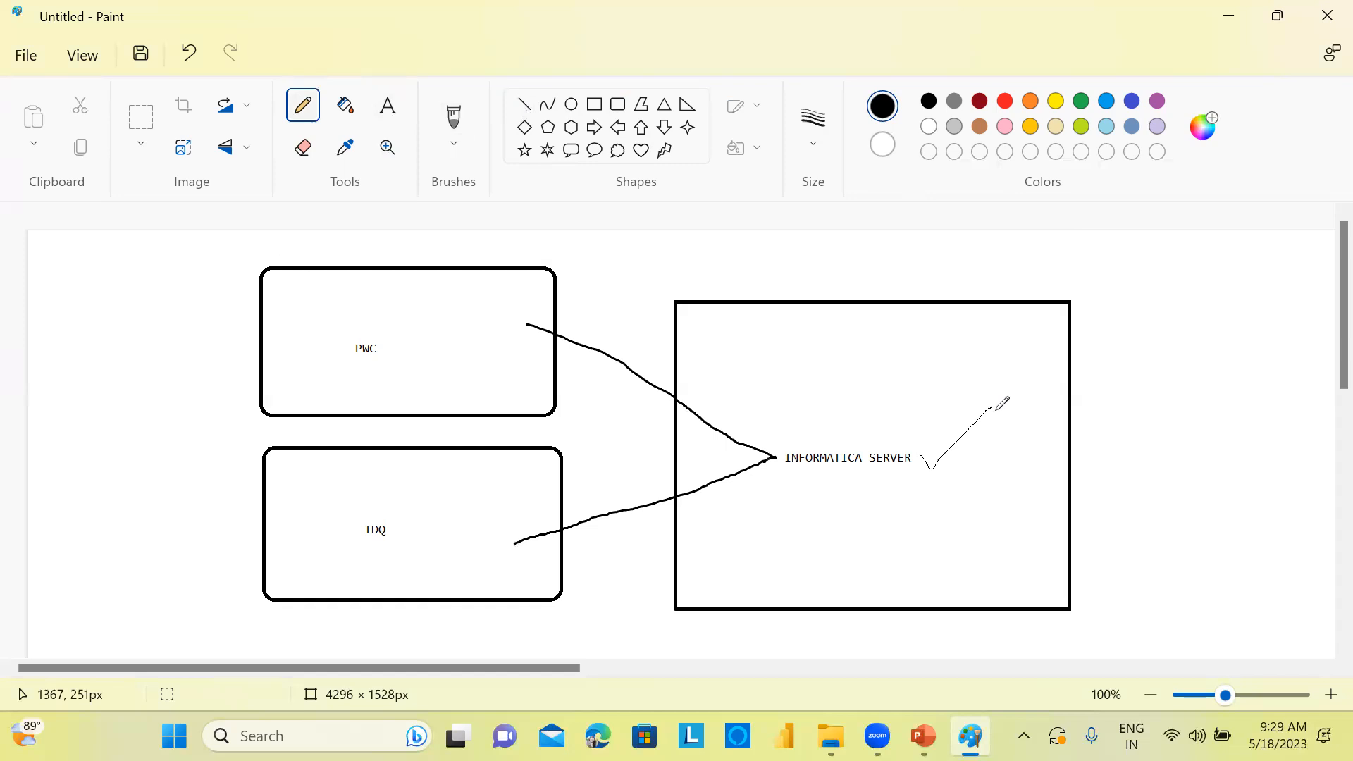
mouse_move(386, 336)
left_mouse_down()
mouse_move(322, 368)
mouse_move(401, 356)
mouse_move(381, 327)
left_mouse_up()
mouse_move(425, 509)
left_mouse_down()
mouse_move(336, 529)
mouse_move(432, 533)
mouse_move(416, 503)
left_mouse_up()
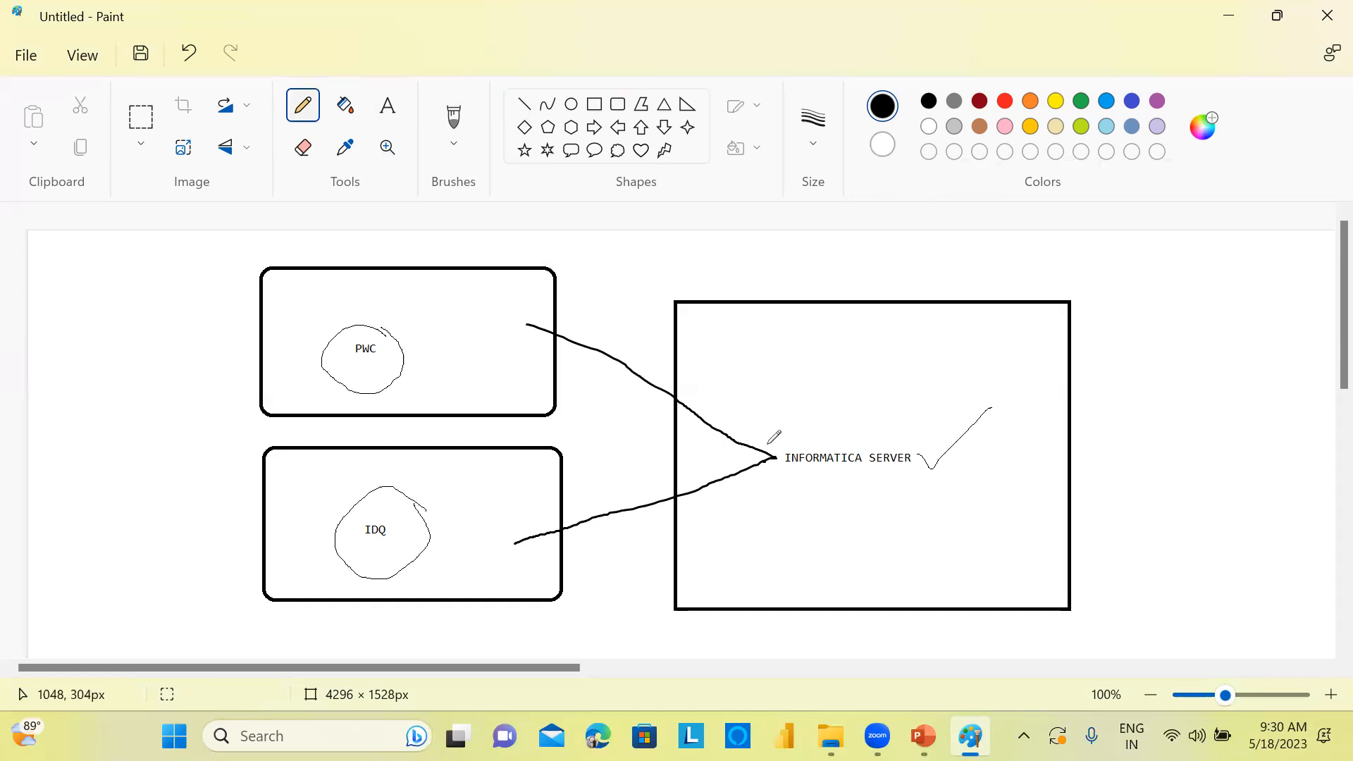
mouse_move(768, 448)
left_mouse_down()
mouse_move(785, 454)
mouse_move(762, 489)
left_mouse_up()
Minimize the Paint and PowerPoint windows and open the Windows Services console.
left_click(1228, 17)
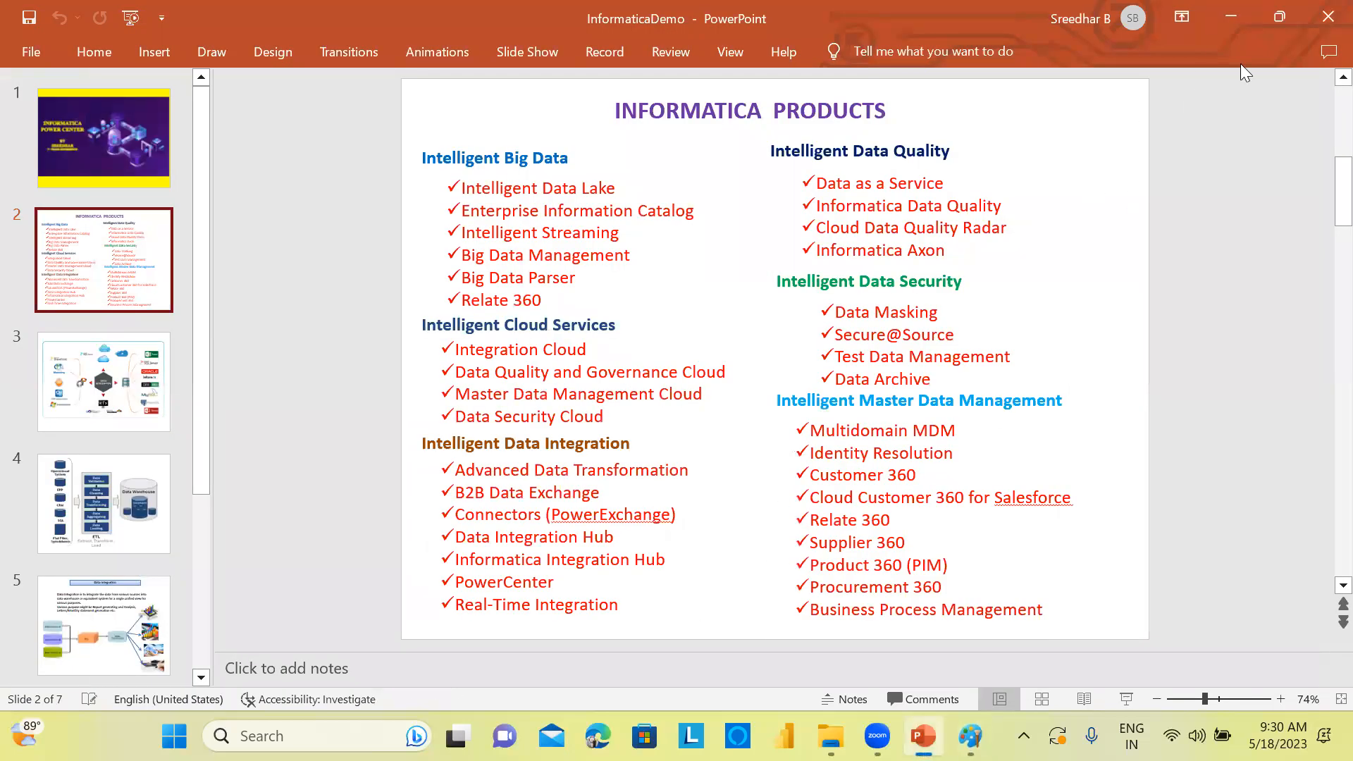
left_click(1235, 17)
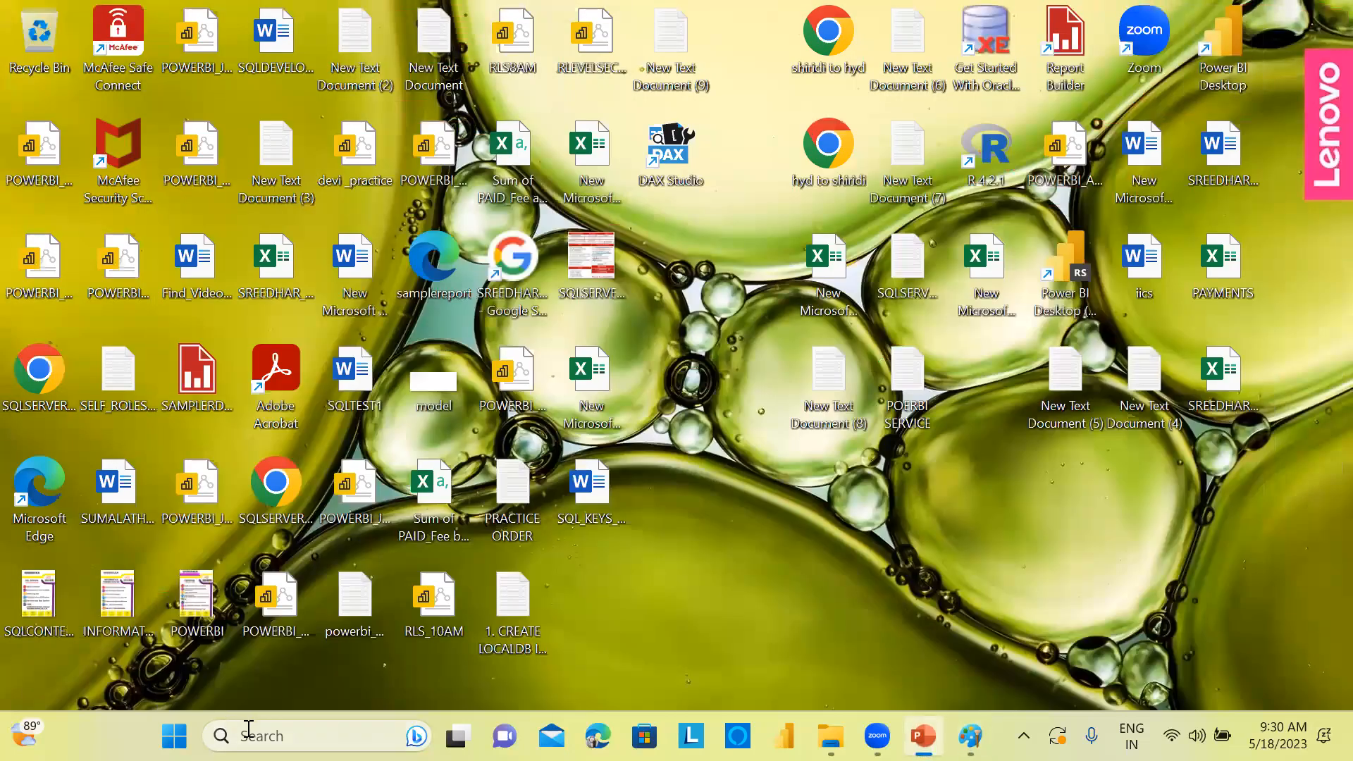
left_click(261, 735)
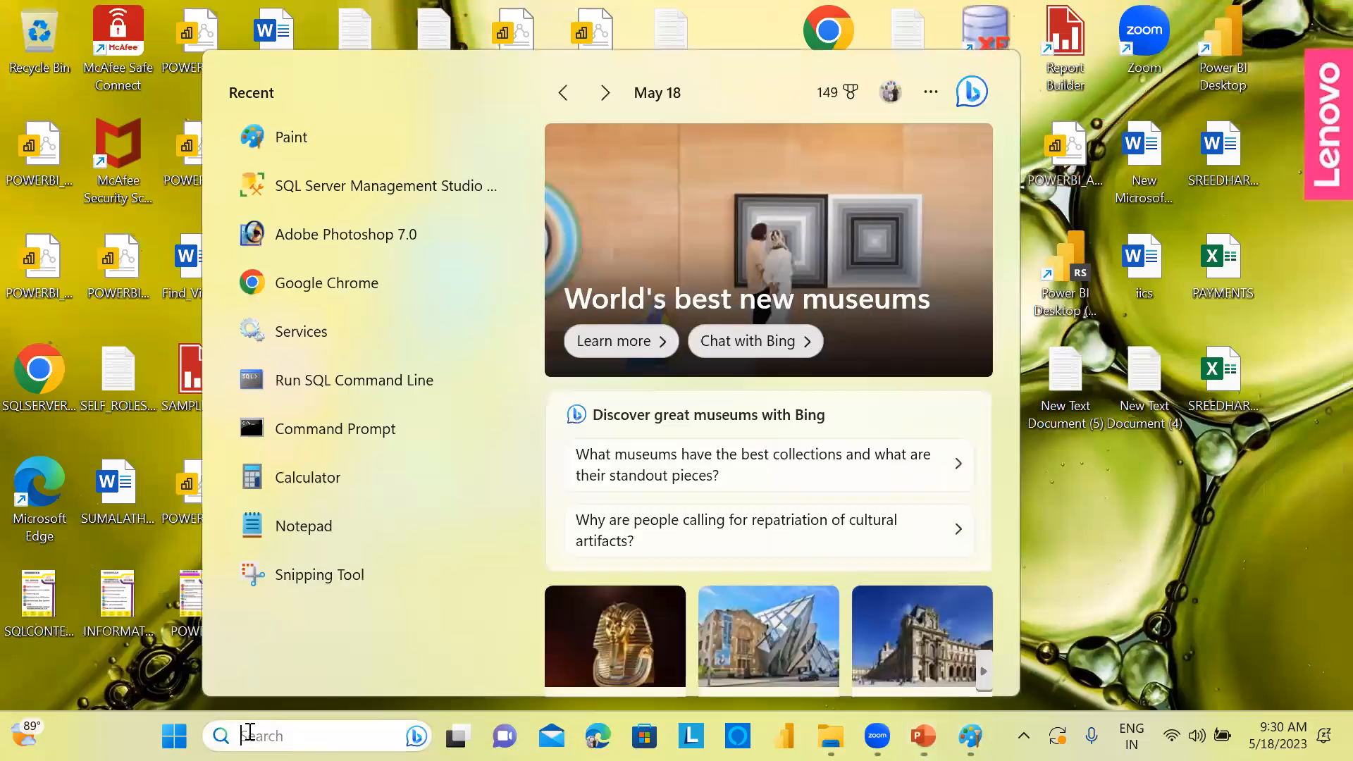
left_click(324, 332)
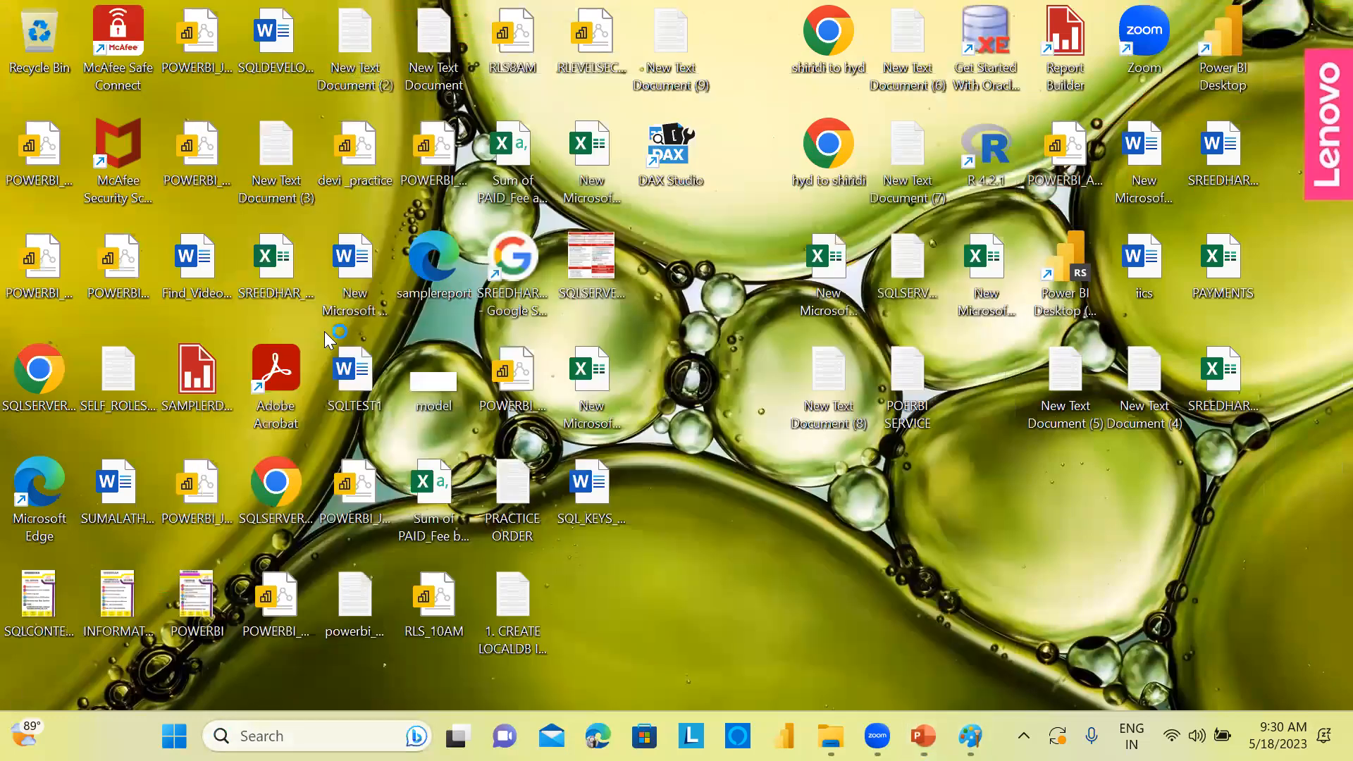
Start the Informatica 10.1.0 service and temporarily outline its status details on the zoomed screen.
left_click(532, 417)
key("s")
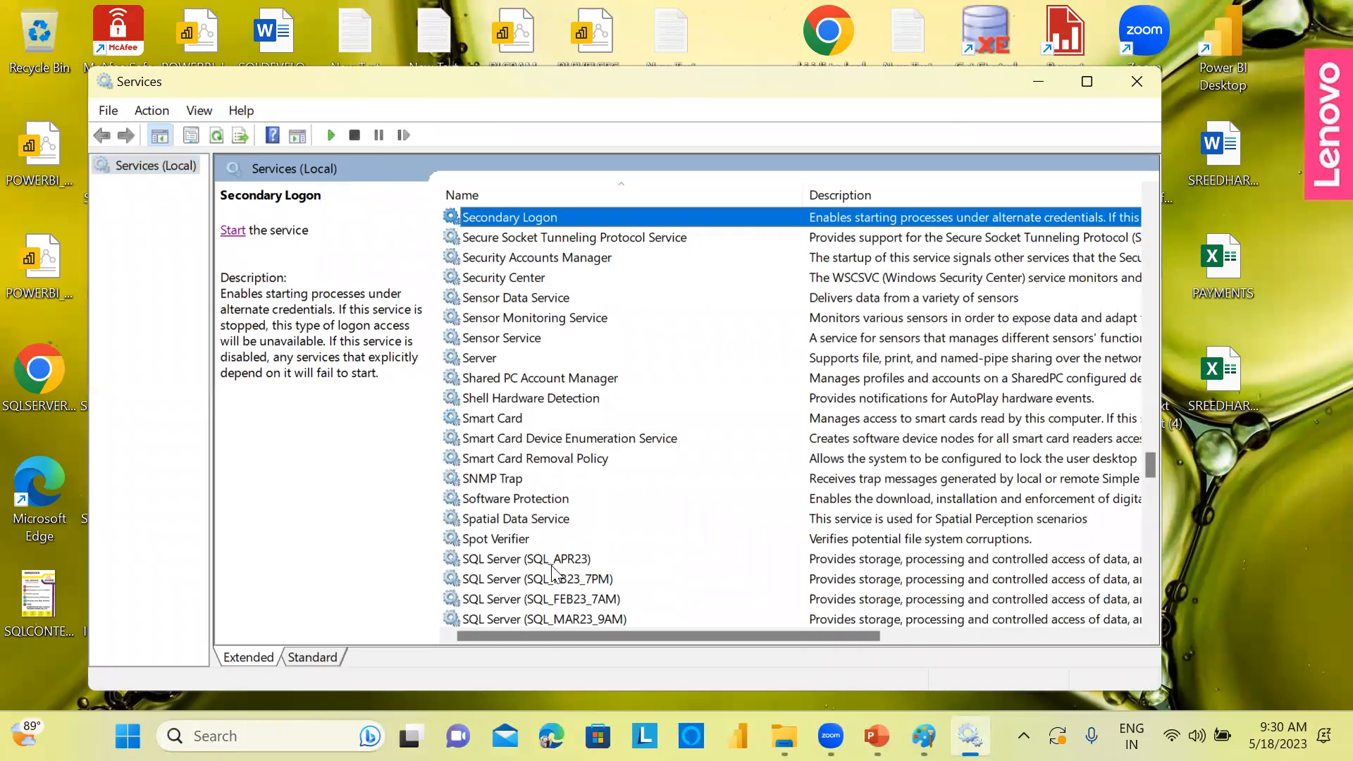
key("i")
left_click(493, 238)
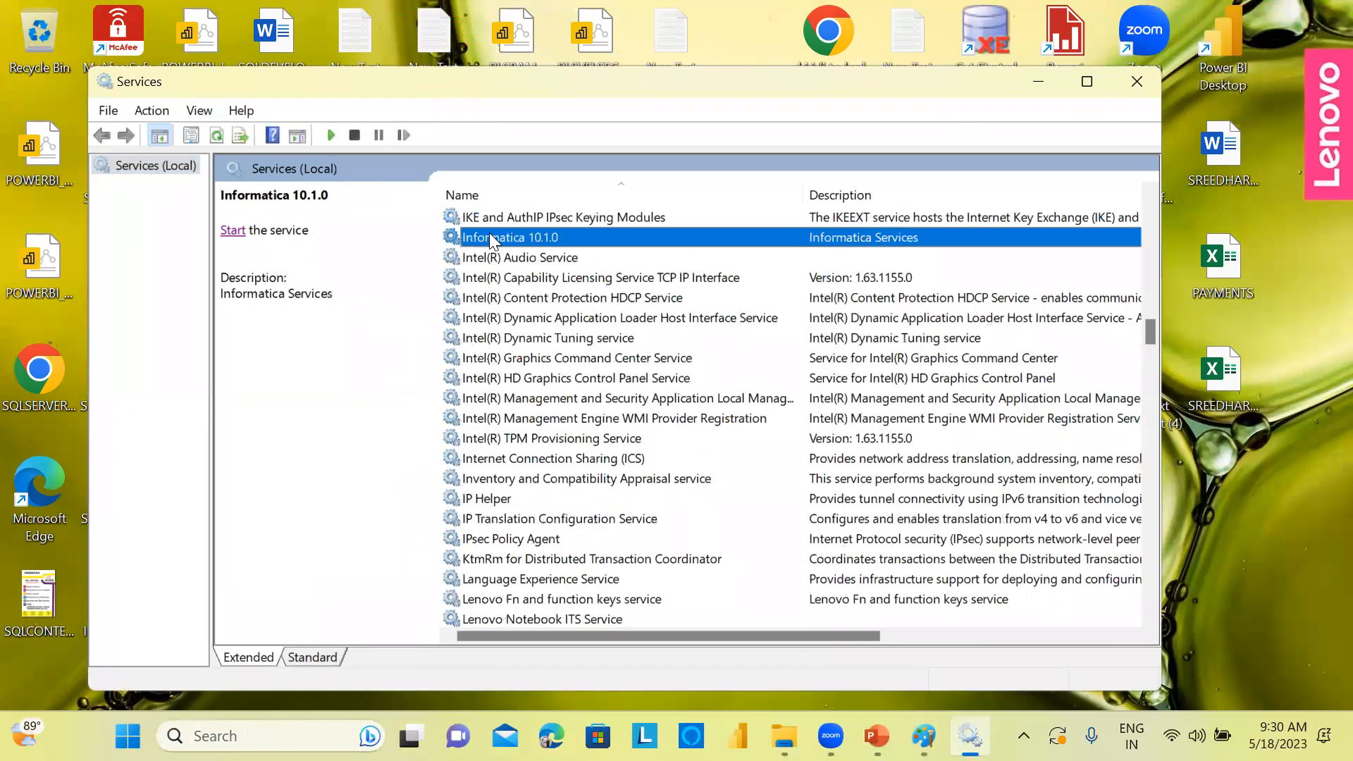
left_click(225, 238)
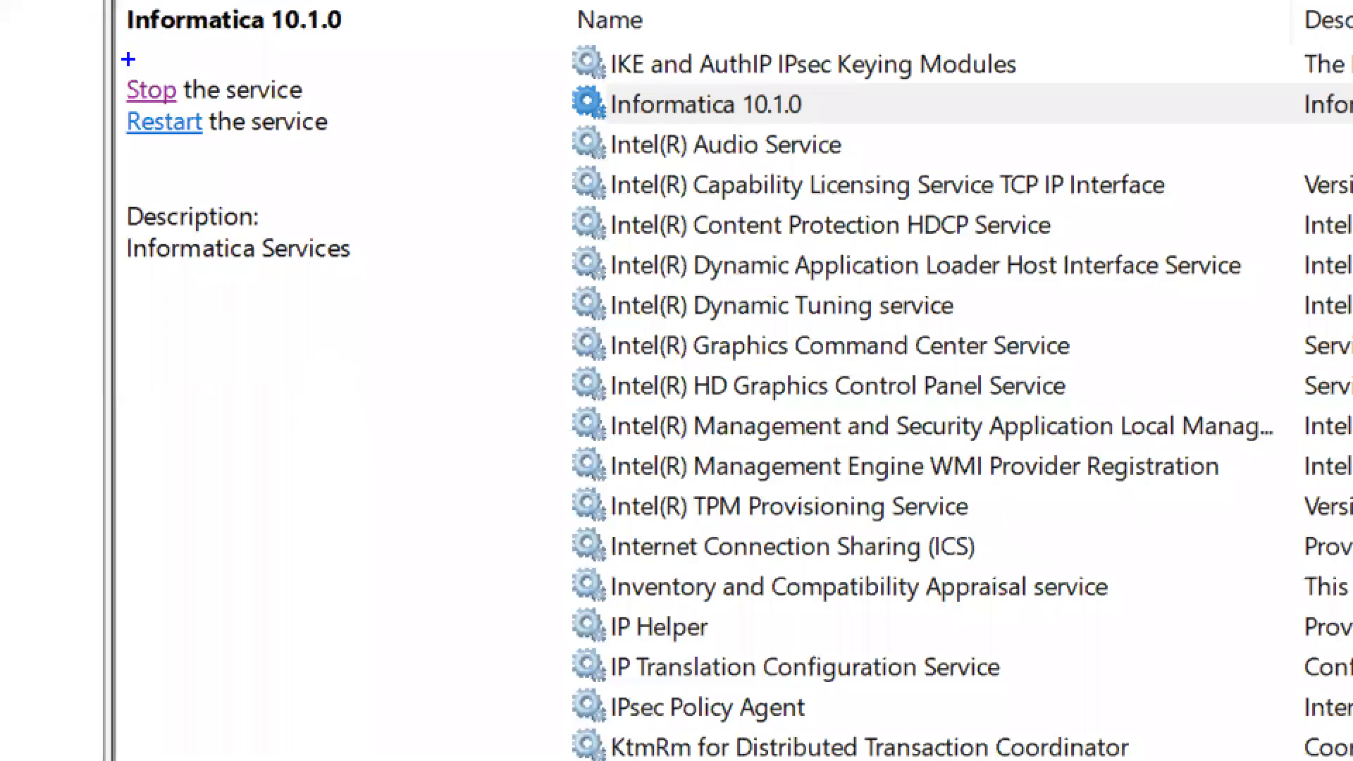
mouse_move(216, 215)
left_mouse_down()
mouse_move(218, 290)
mouse_move(343, 292)
left_mouse_up()
key("Escape")
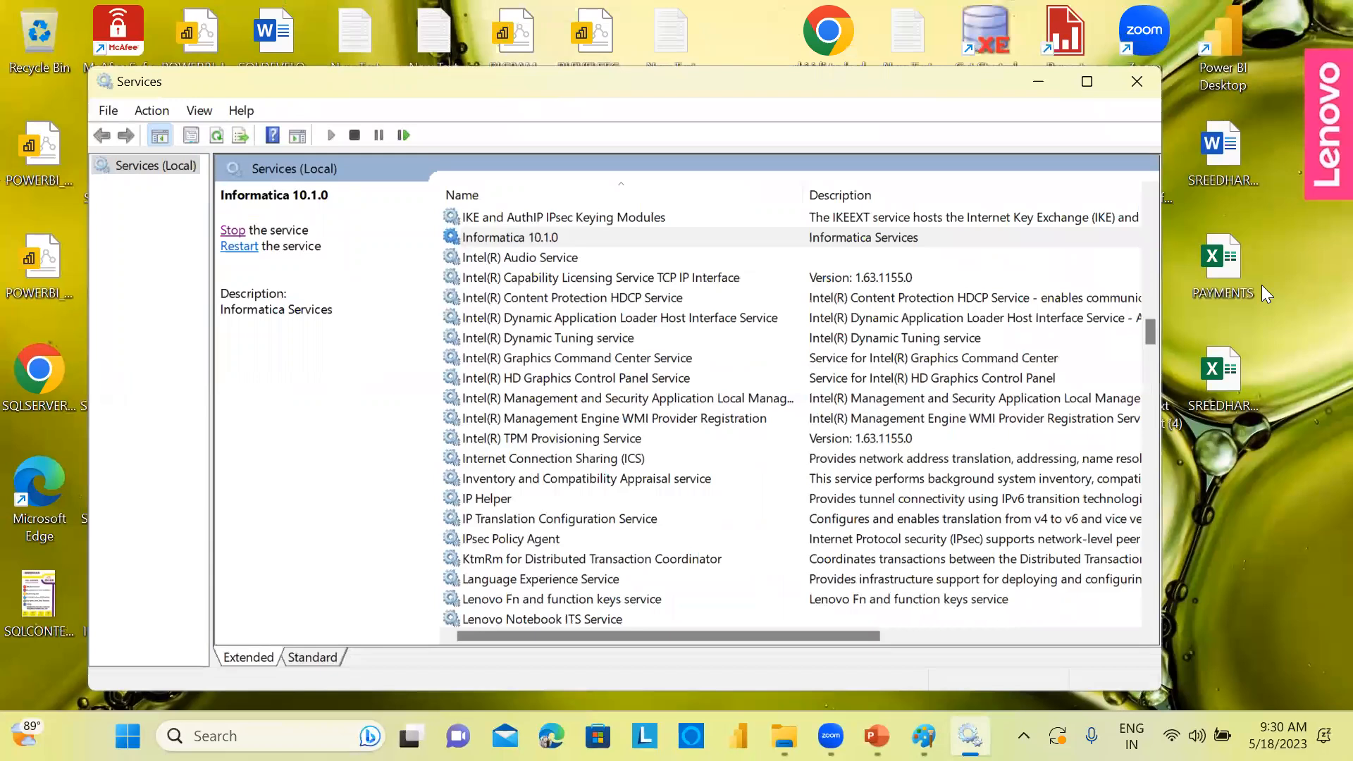
Minimize the Services window and expand the Informatica 10.1.0 folder in the list of all installed apps.
left_click(1039, 83)
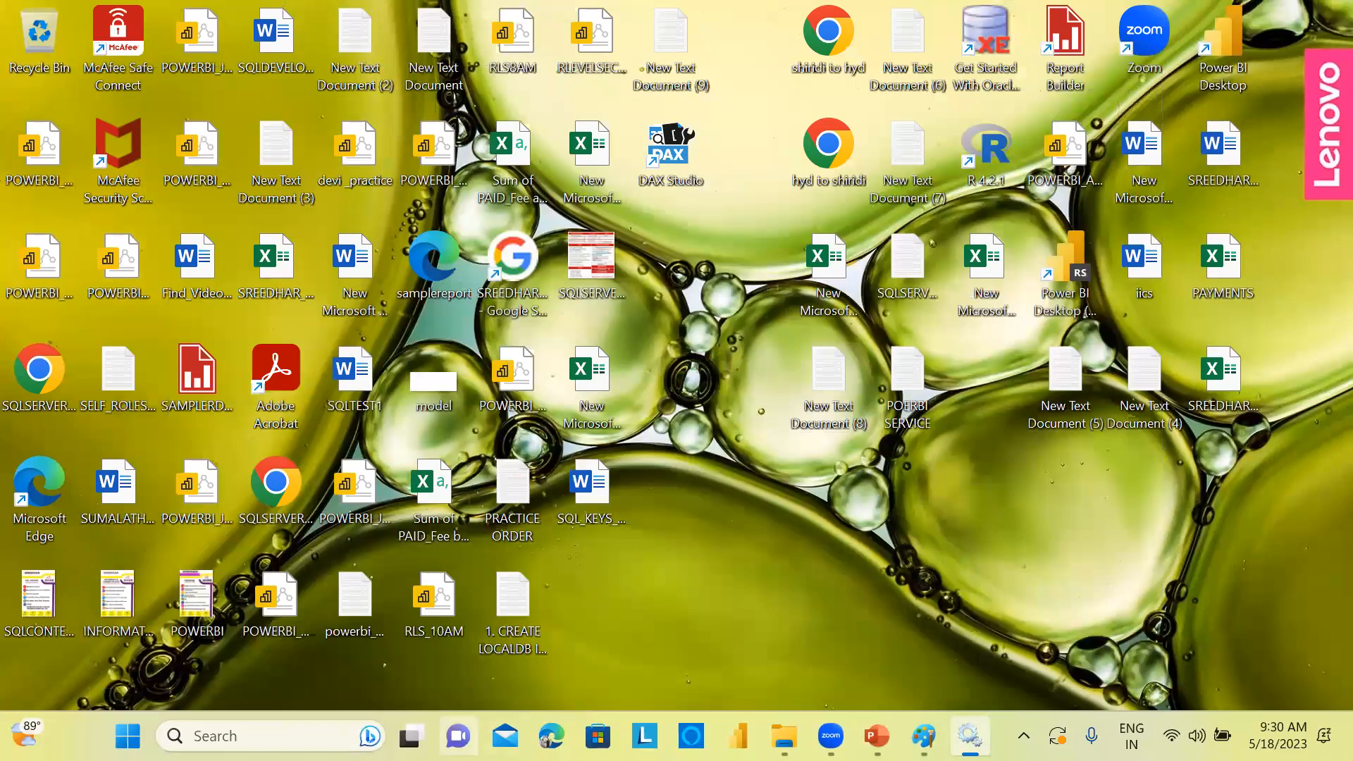
left_click(217, 736)
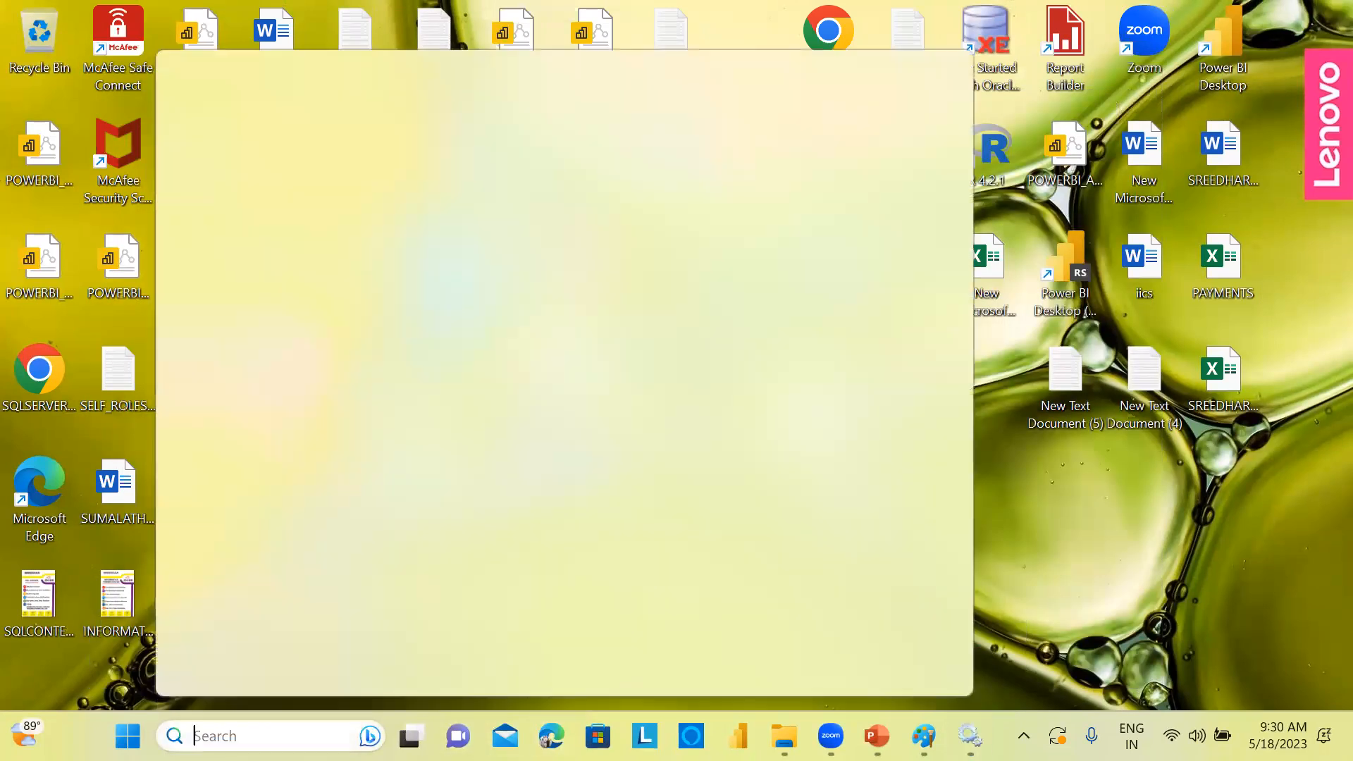
left_click(127, 736)
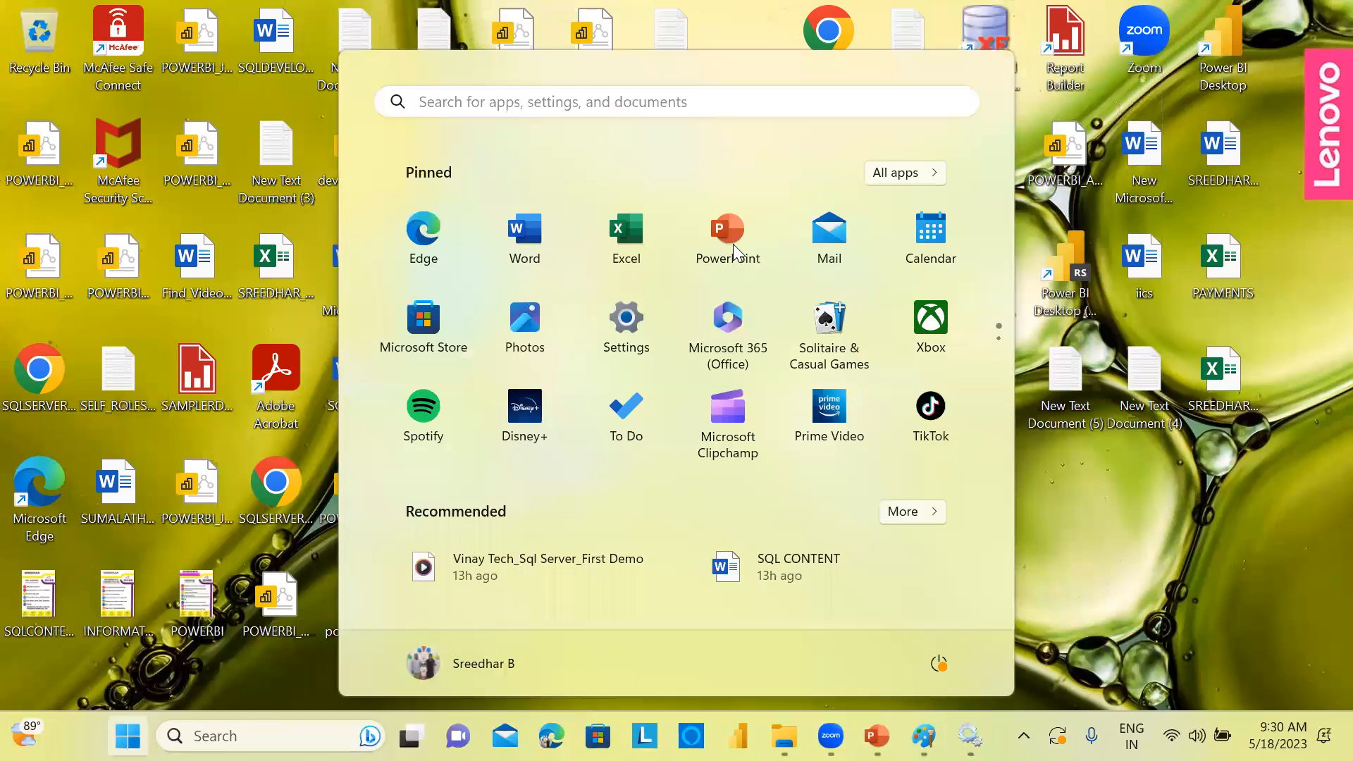
left_click(913, 176)
left_click_drag(1006, 219, 1003, 319)
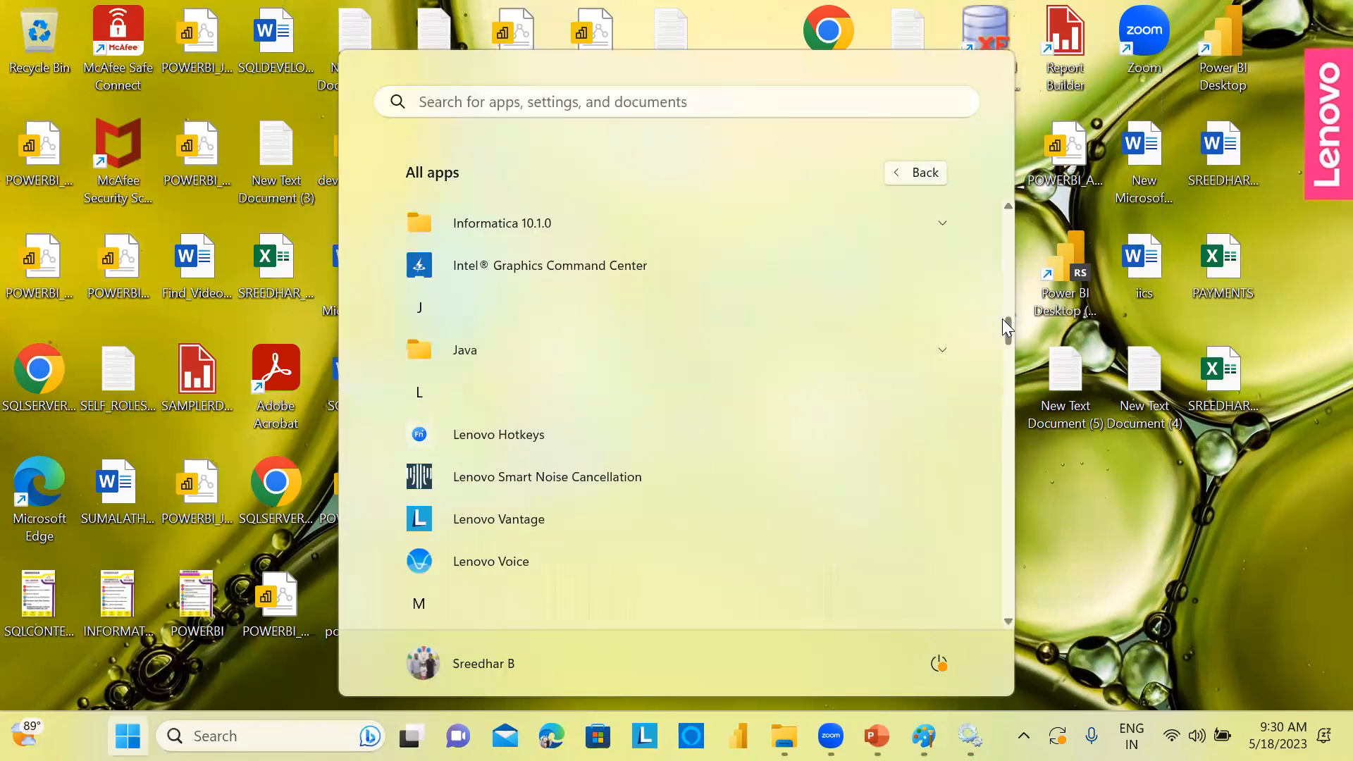
left_click(946, 227)
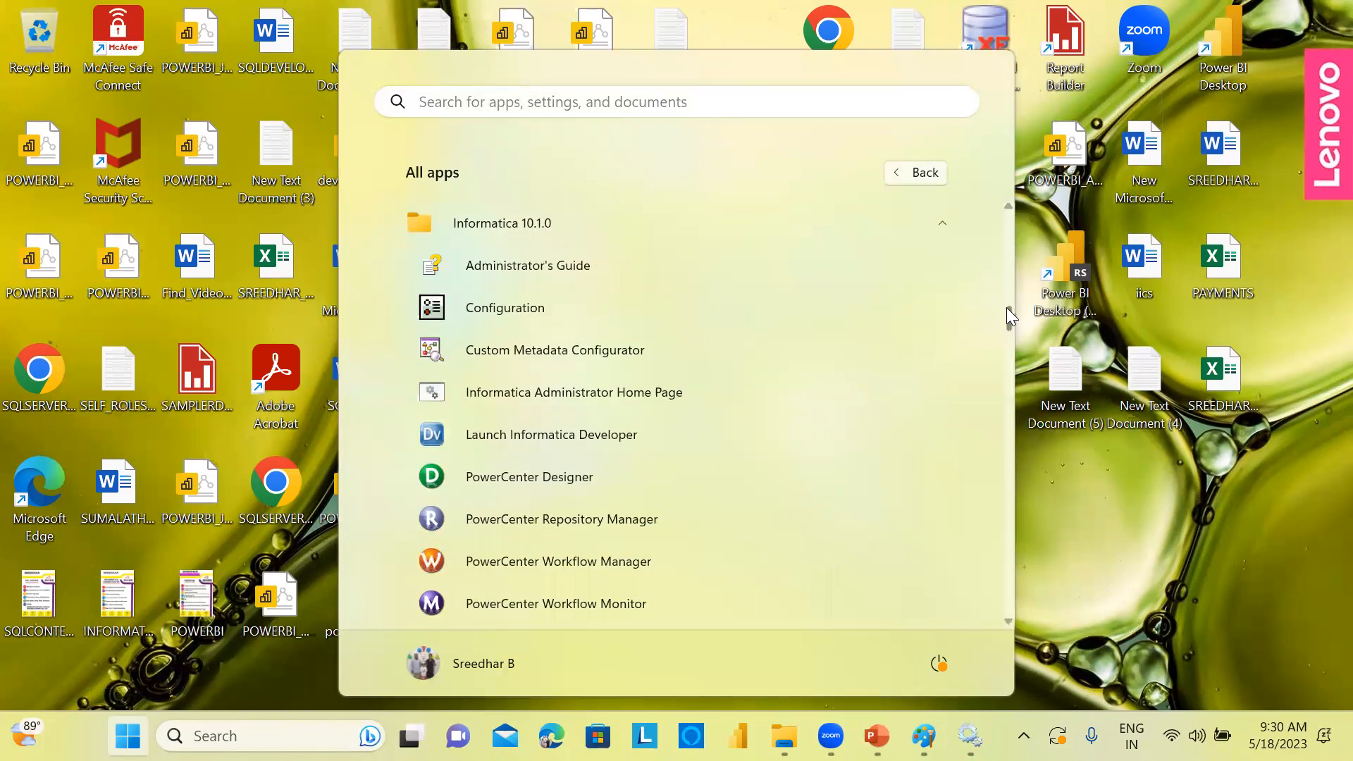
left_click_drag(1007, 309, 1006, 313)
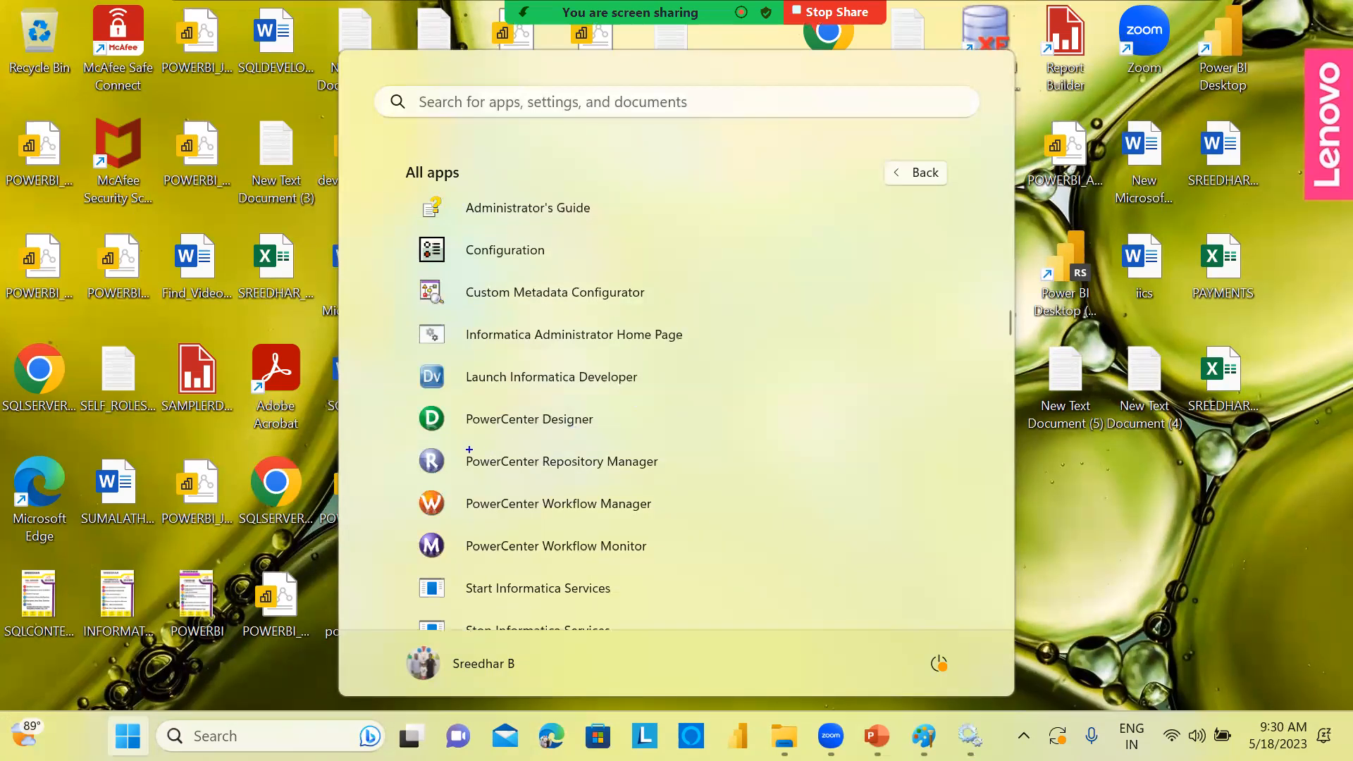
Draw an annotation box around the four PowerCenter tools and label it CLIENT.
mouse_move(408, 402)
left_mouse_down()
mouse_move(426, 565)
mouse_move(679, 565)
left_mouse_up()
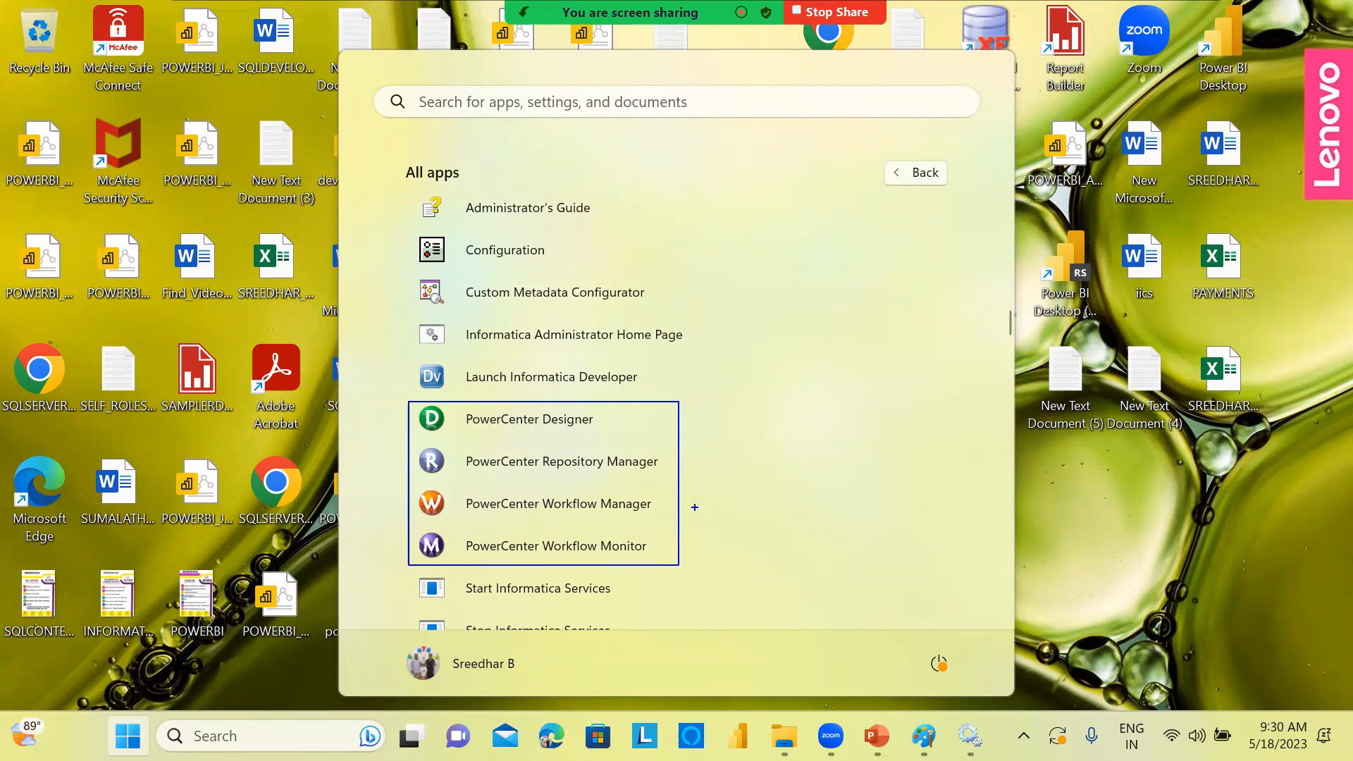
type("t")
type("CLI")
type("ENT")
key("Escape")
Box the Informatica Administrator Home Page entry and connect it to a framed SERVER label.
mouse_move(413, 315)
left_mouse_down()
mouse_move(726, 356)
mouse_move(777, 320)
left_mouse_up()
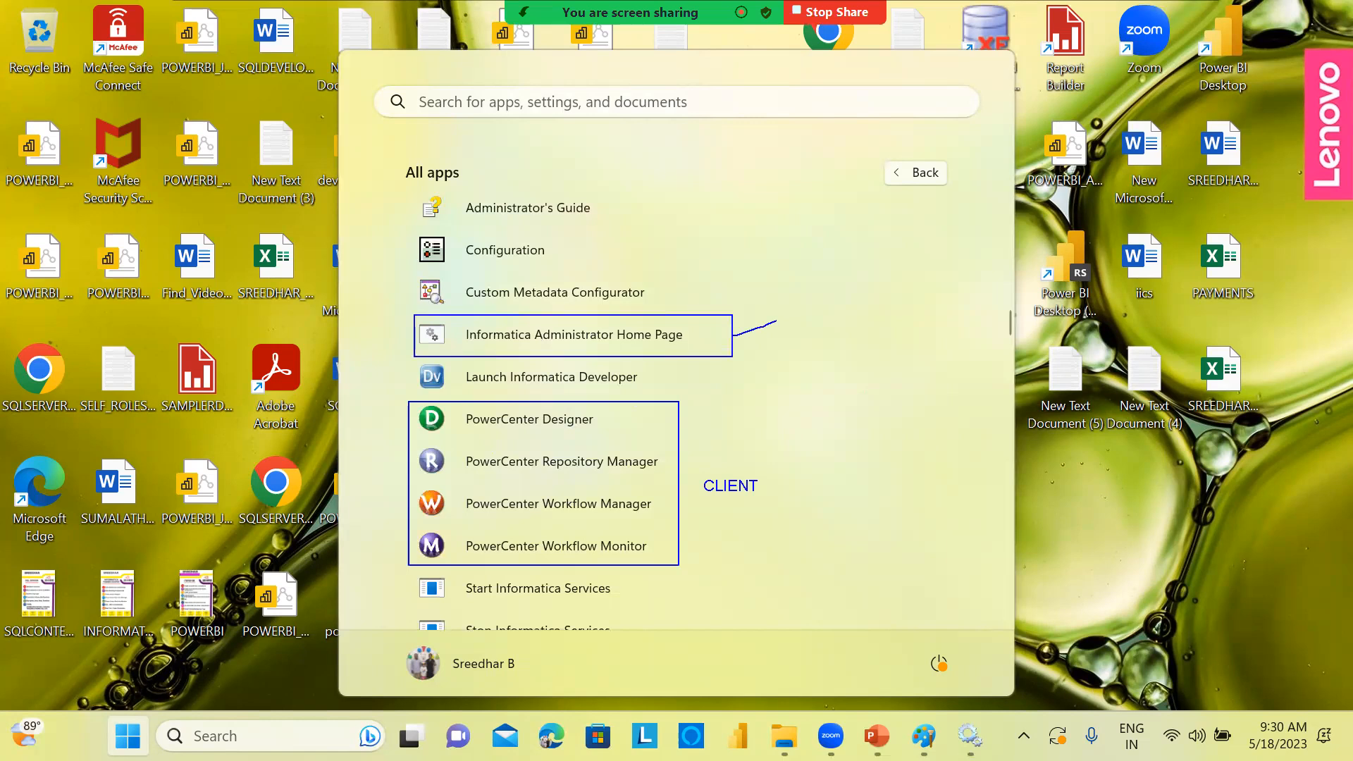
type("t")
type("SERVER")
left_click_drag(778, 307, 900, 367)
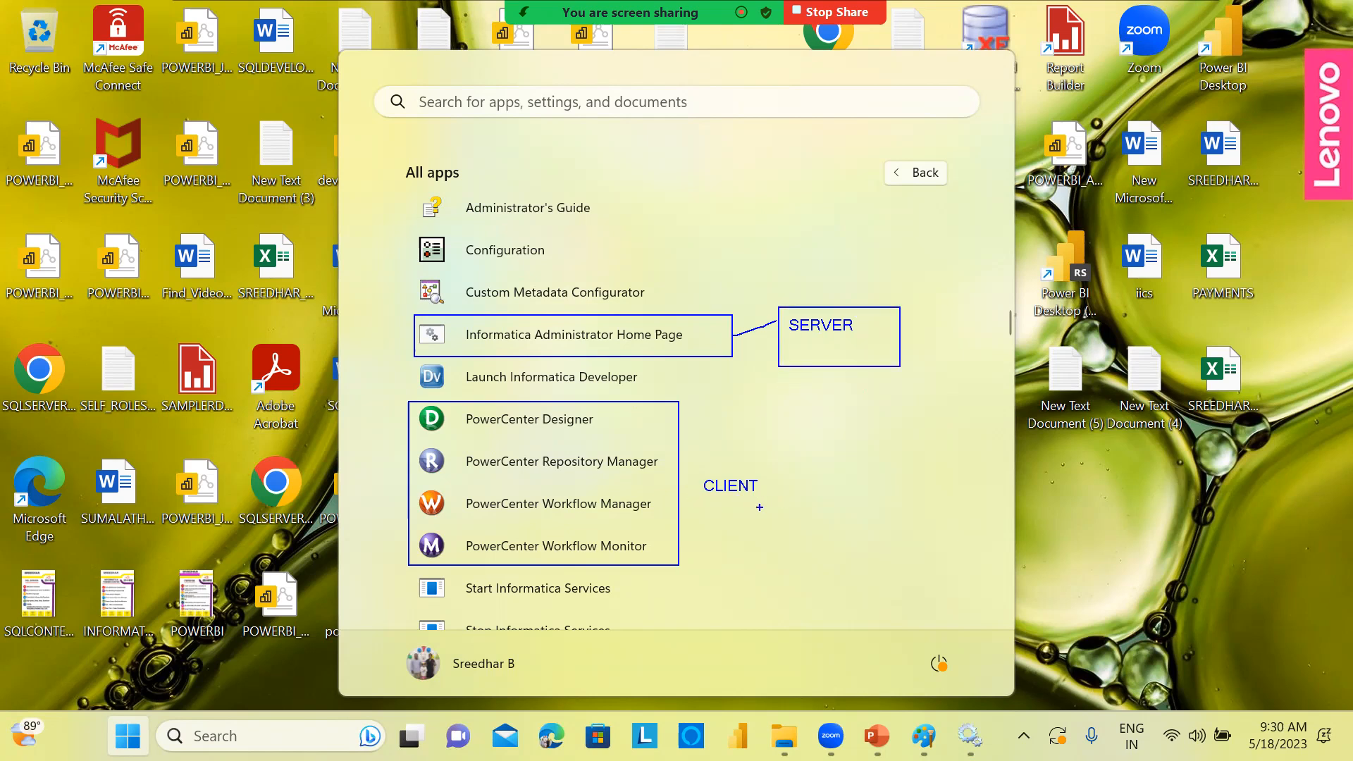
Tick the SERVER label, circle and tick the CLIENT label, and draw a line from CLIENT towards the administrator entry.
left_click_drag(785, 294, 869, 224)
left_click_drag(763, 486, 836, 428)
mouse_move(763, 486)
left_mouse_down()
mouse_move(758, 470)
mouse_move(703, 468)
mouse_move(730, 518)
mouse_move(777, 487)
mouse_move(727, 463)
mouse_move(688, 362)
left_mouse_up()
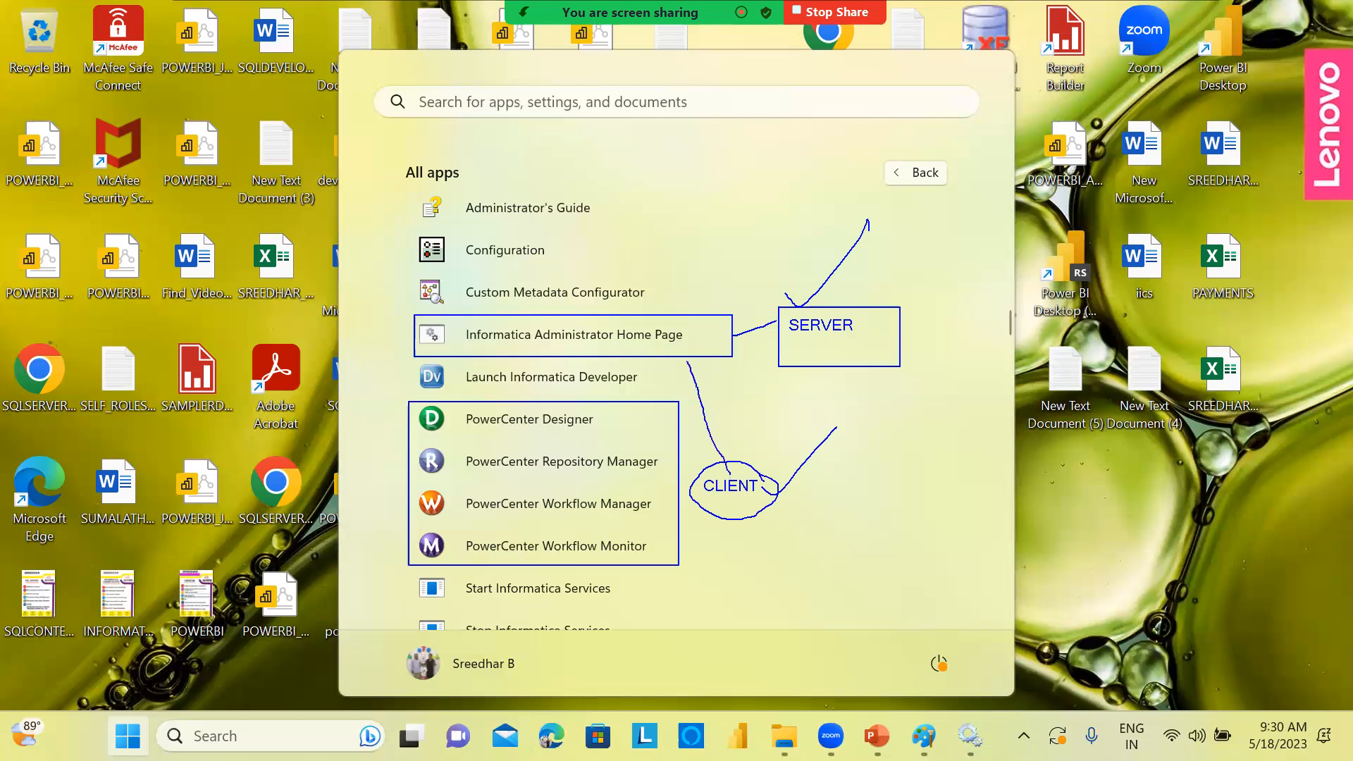
Draw lines from each of the four PowerCenter client tools up to the Informatica Administrator Home Page box.
mouse_move(590, 419)
left_mouse_down()
mouse_move(634, 403)
mouse_move(638, 361)
left_mouse_up()
mouse_move(643, 459)
left_mouse_down()
mouse_move(670, 432)
mouse_move(657, 374)
left_mouse_up()
mouse_move(641, 507)
left_mouse_down()
mouse_move(690, 455)
mouse_move(669, 377)
mouse_move(638, 359)
left_mouse_up()
mouse_move(643, 543)
left_mouse_down()
mouse_move(678, 492)
mouse_move(676, 430)
mouse_move(646, 366)
left_mouse_up()
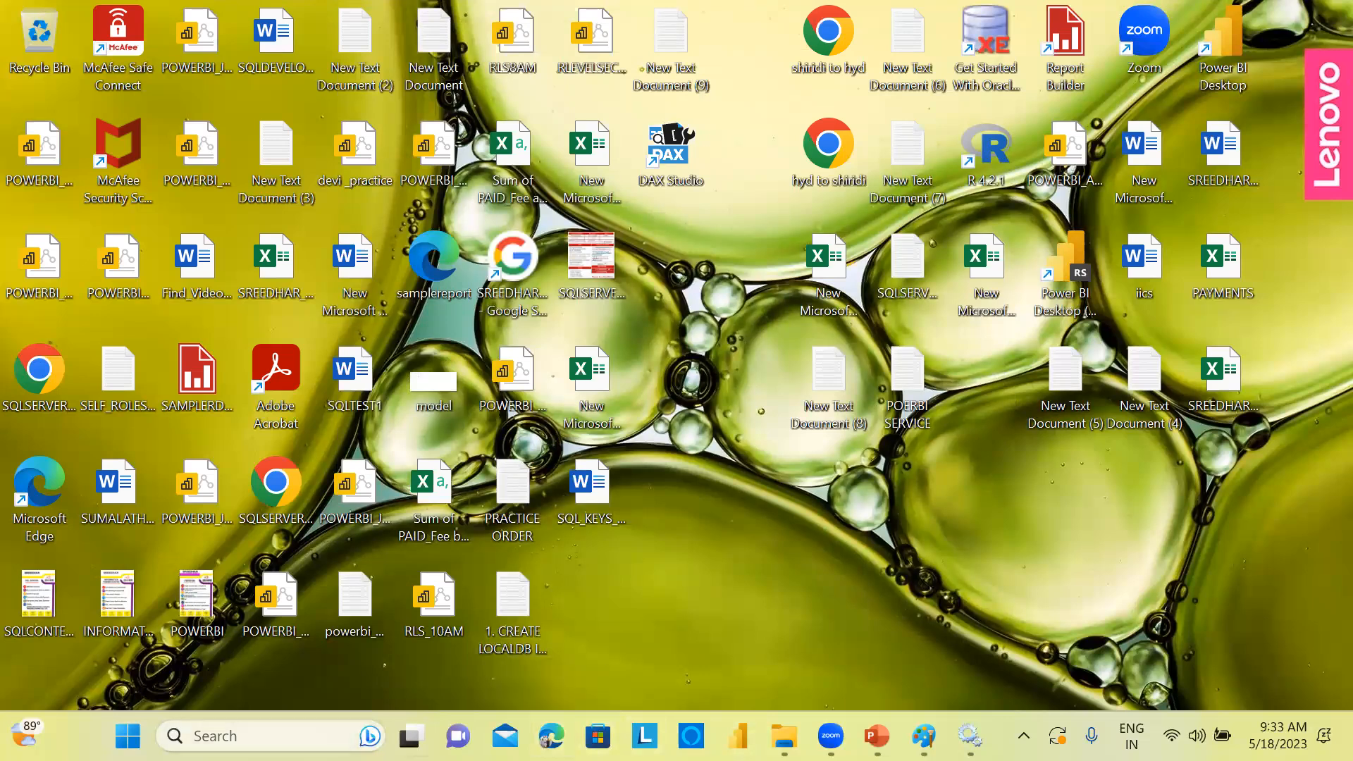
Open Microsoft Edge and close the WhatsApp, Gmail, Google Drive and Bing tabs, keeping one new blank tab.
left_click(552, 736)
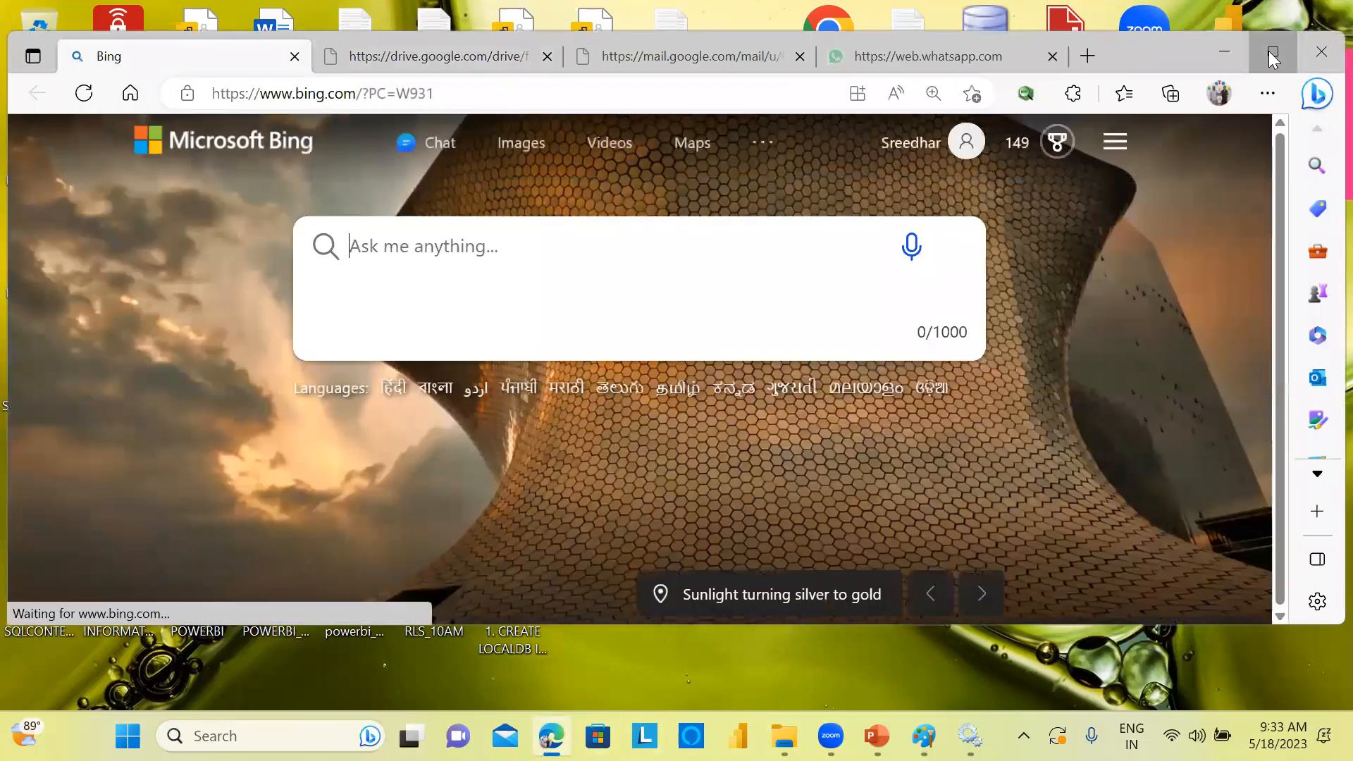
left_click(1273, 52)
left_click(1044, 16)
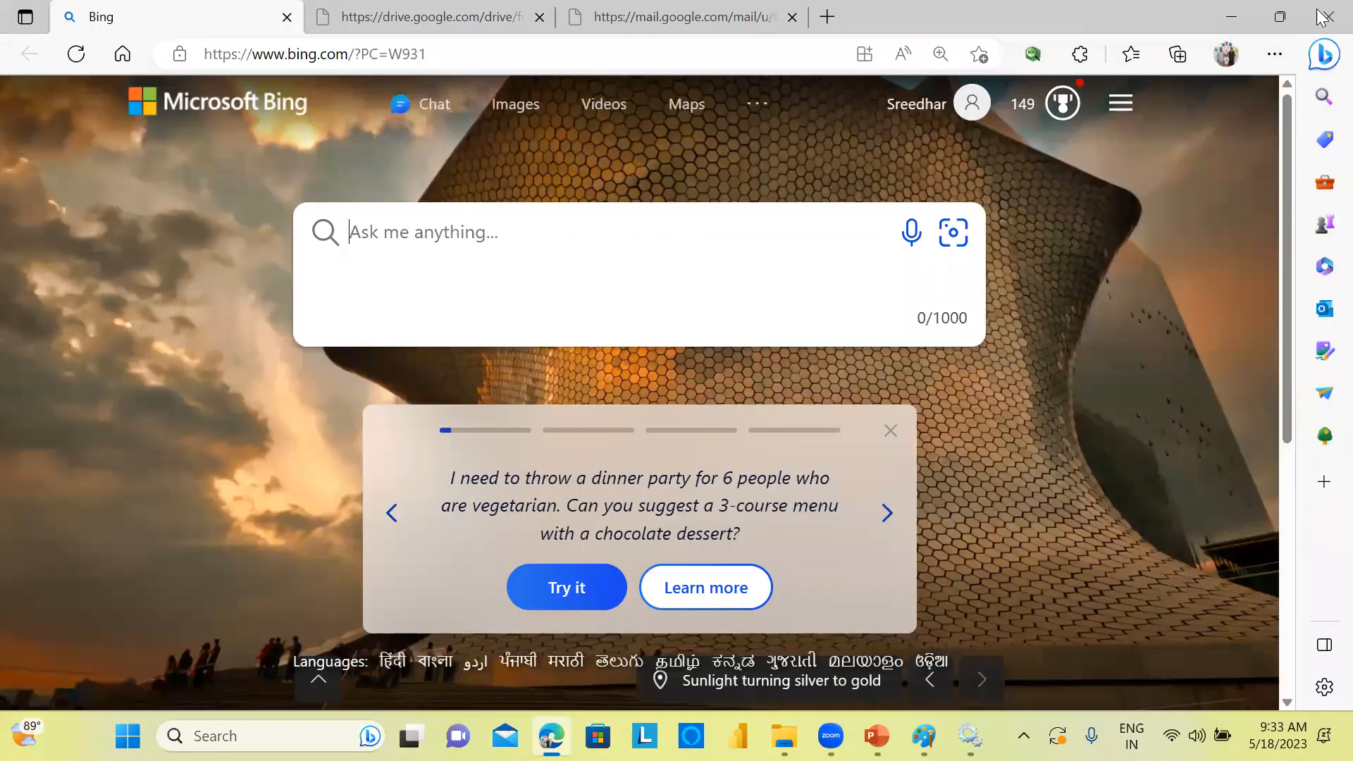
left_click(1280, 16)
left_click(800, 55)
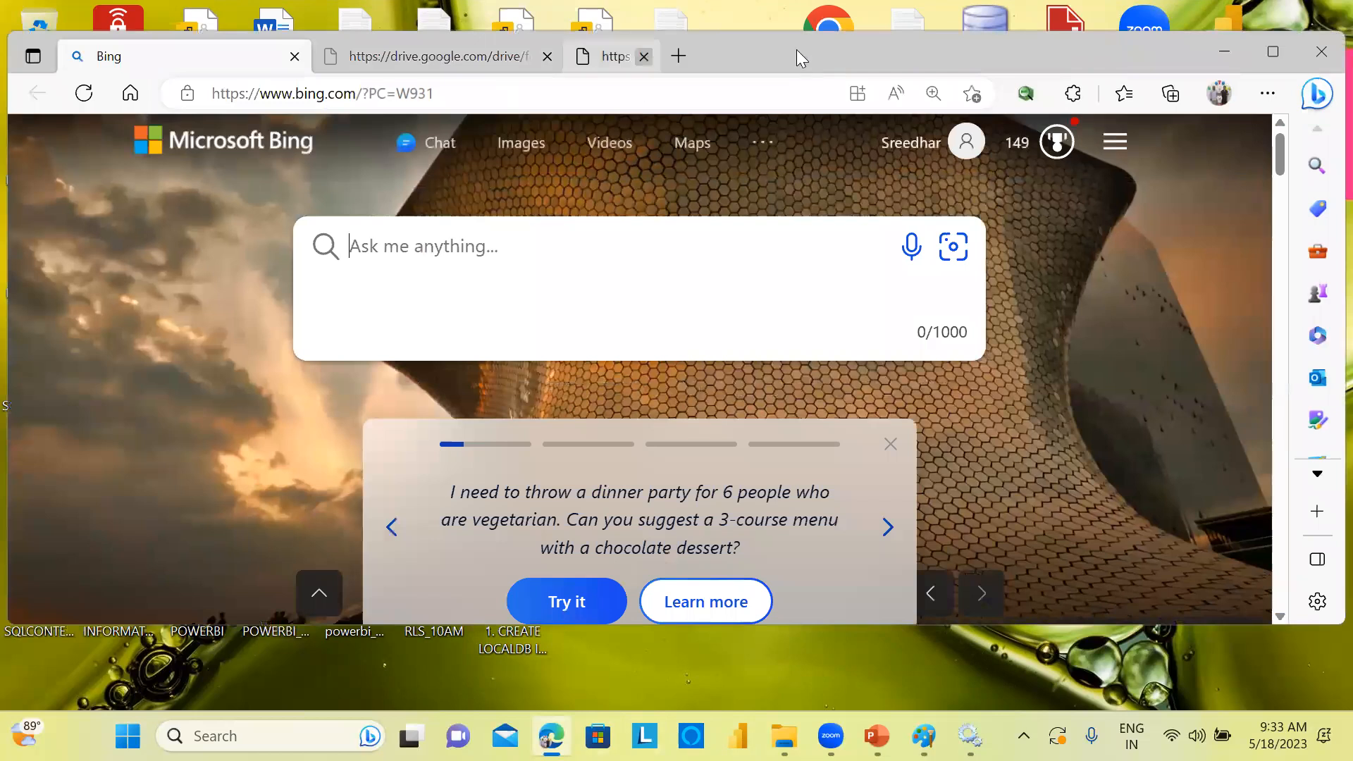
left_click(547, 55)
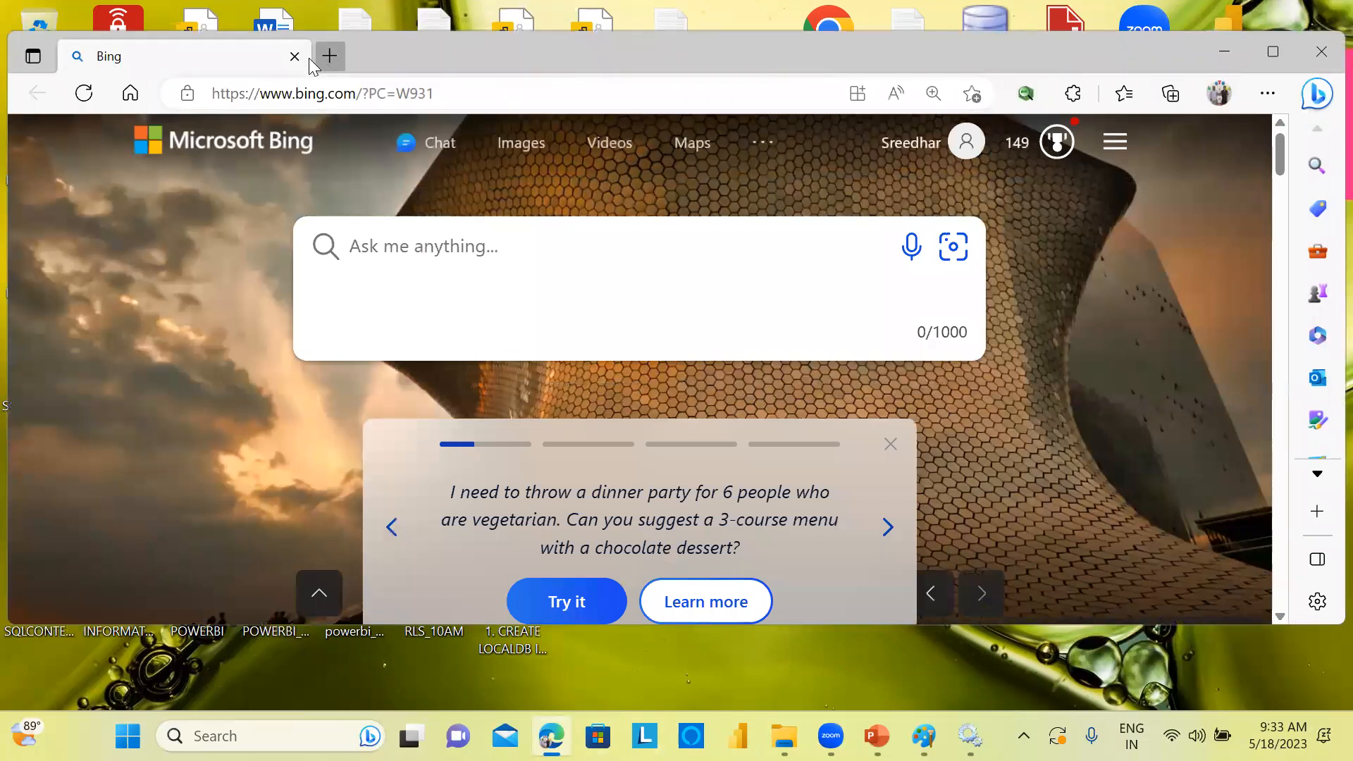
left_click(329, 56)
left_click(294, 56)
Load localhost:6008 in the new tab and maximize the browser window.
left_click(321, 94)
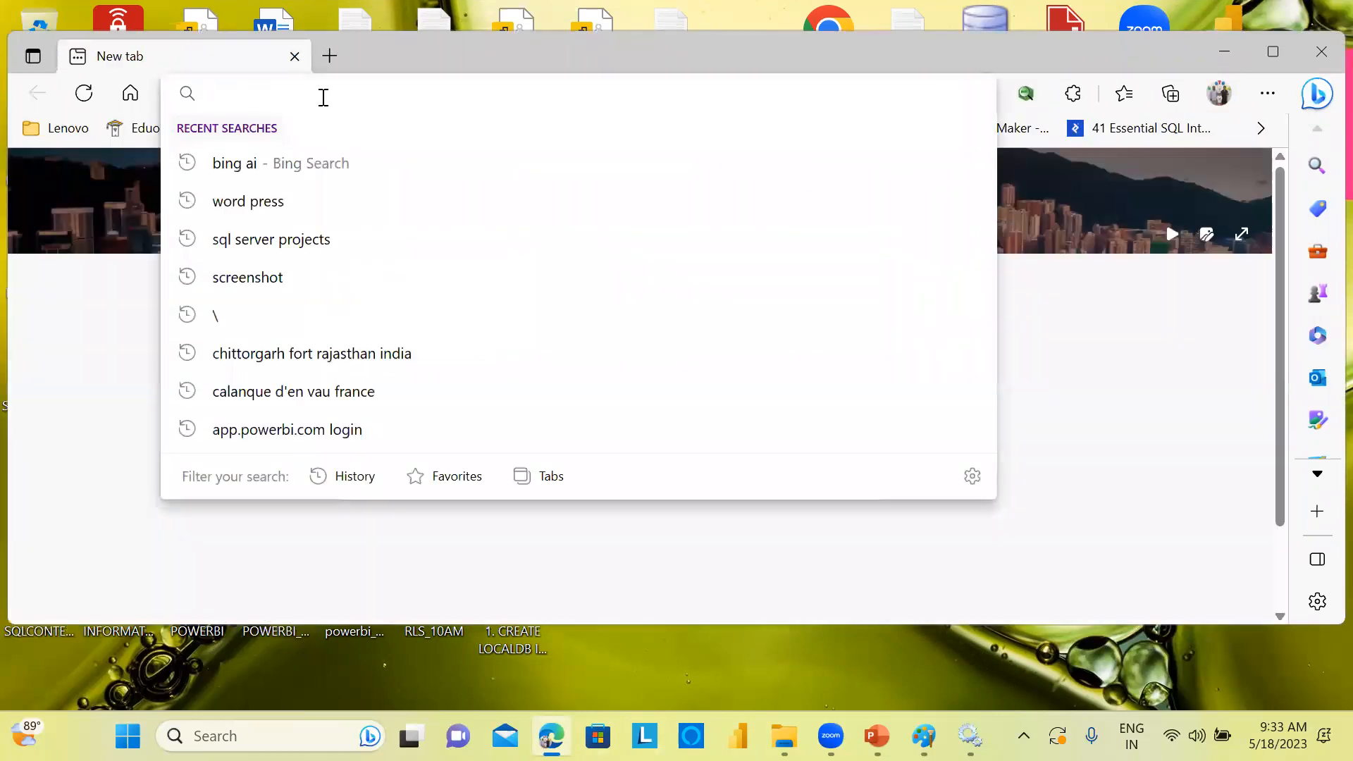
type("LO")
key("Return")
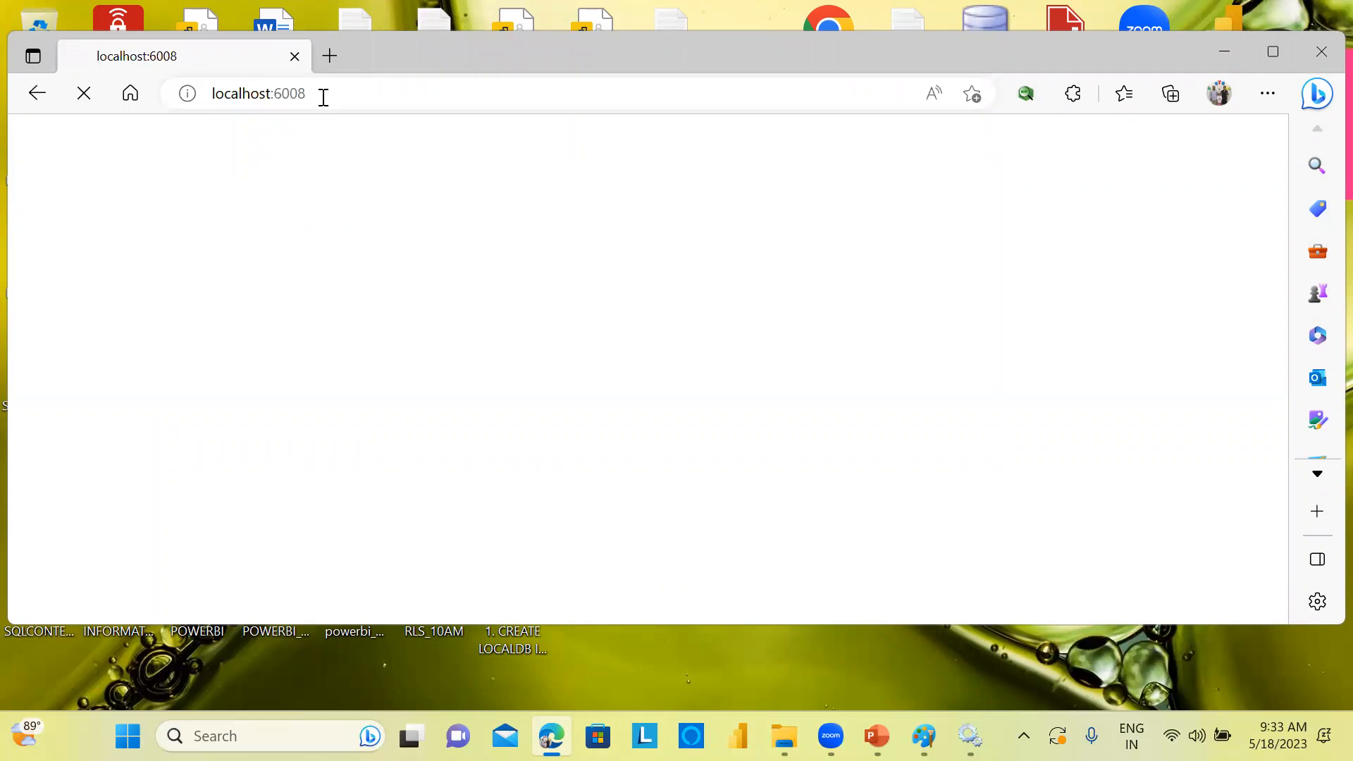
left_click(1272, 50)
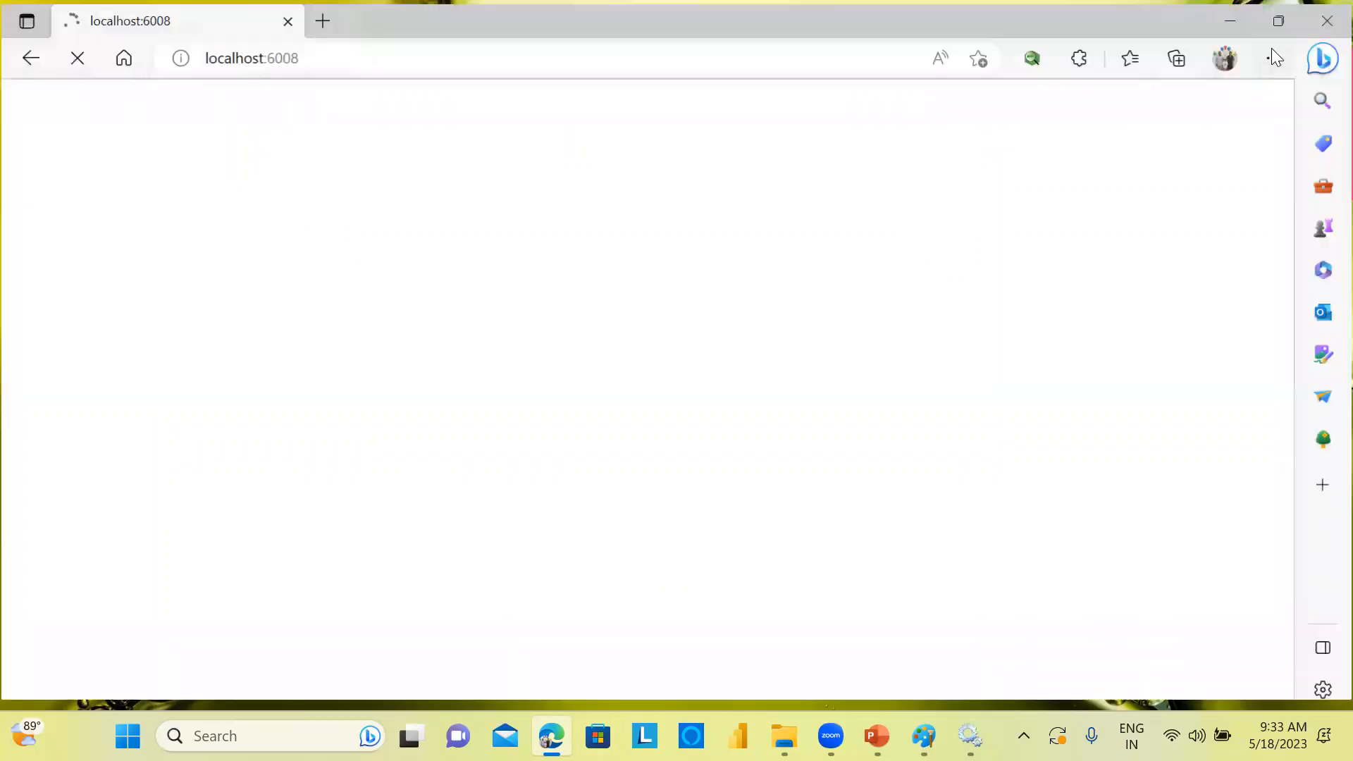
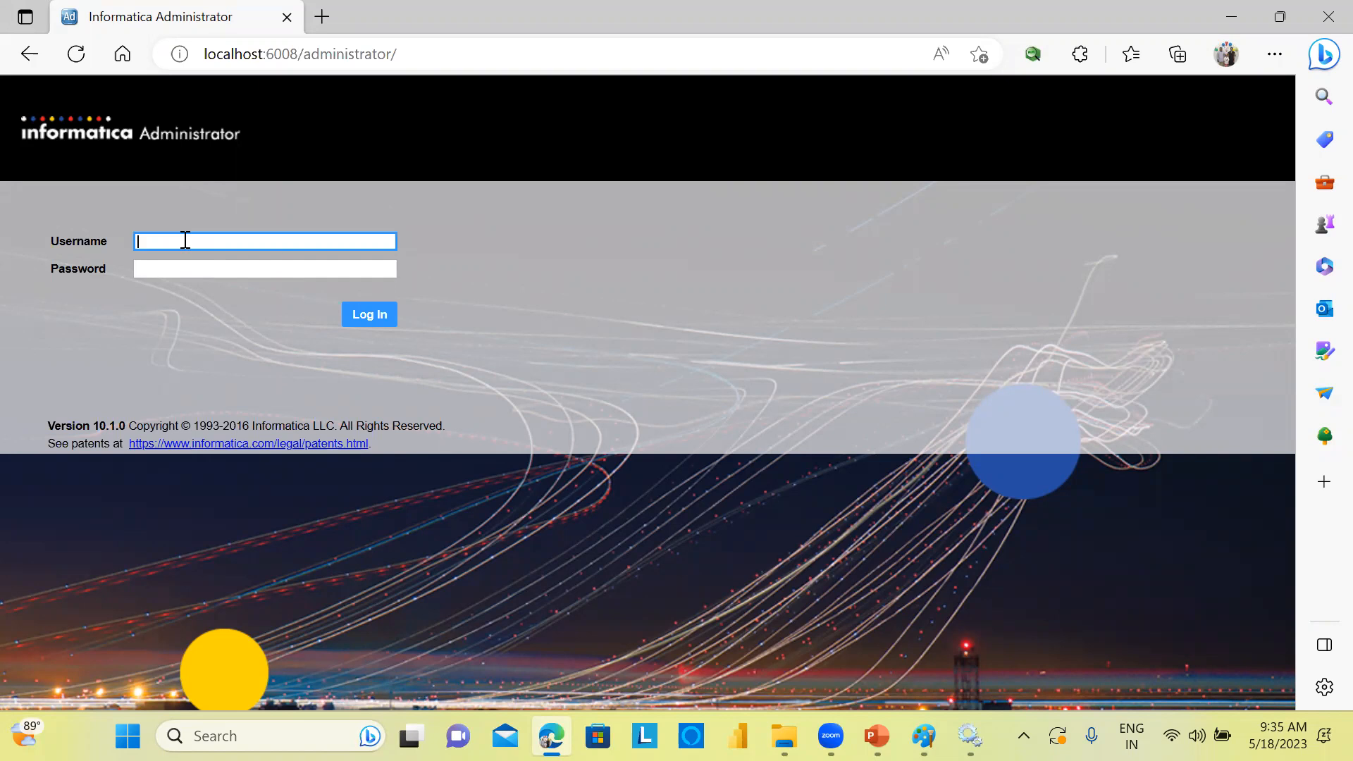
Log in to Informatica Administrator with the username Administrator and the account password.
type("d")
type("ministrator")
left_click_drag(217, 240, 100, 236)
key("BackSpace")
key("ctrl+z")
left_click(160, 275)
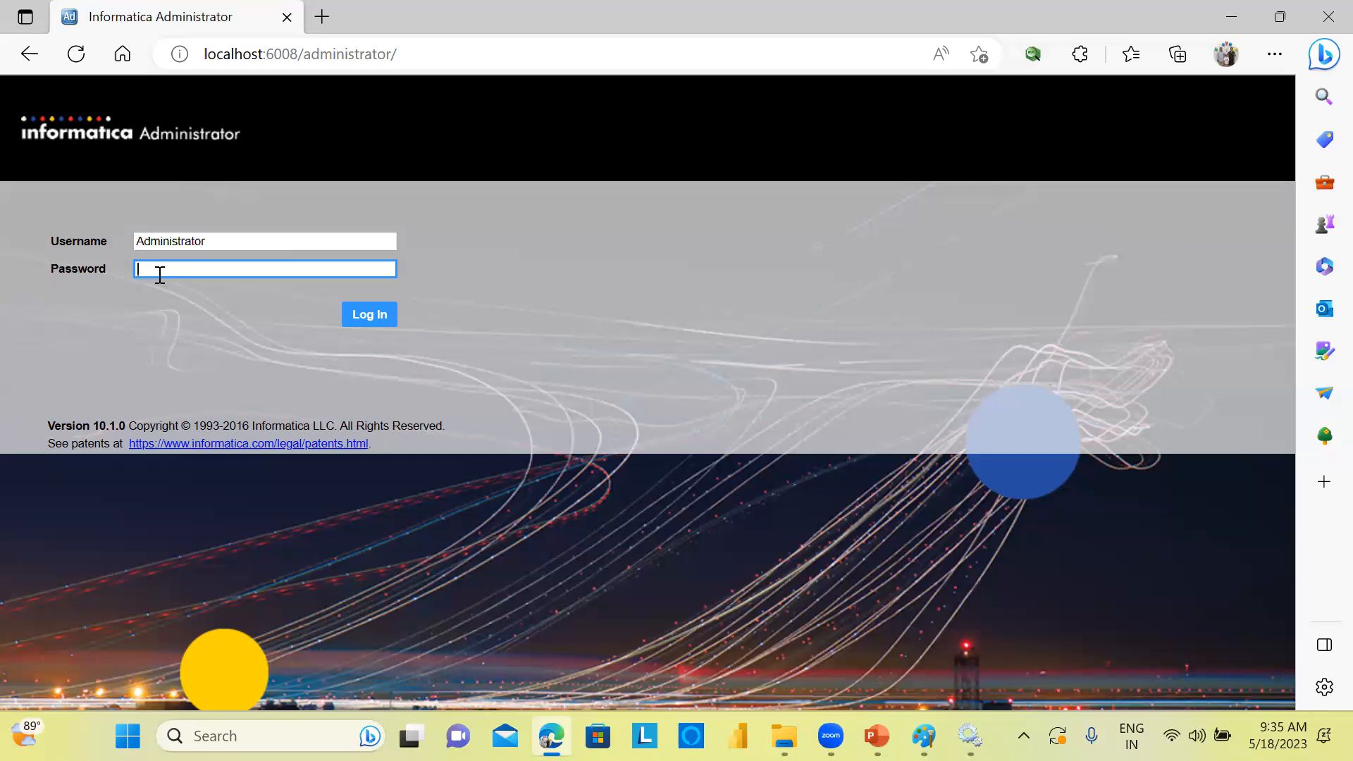
key("ctrl+v")
left_click(372, 316)
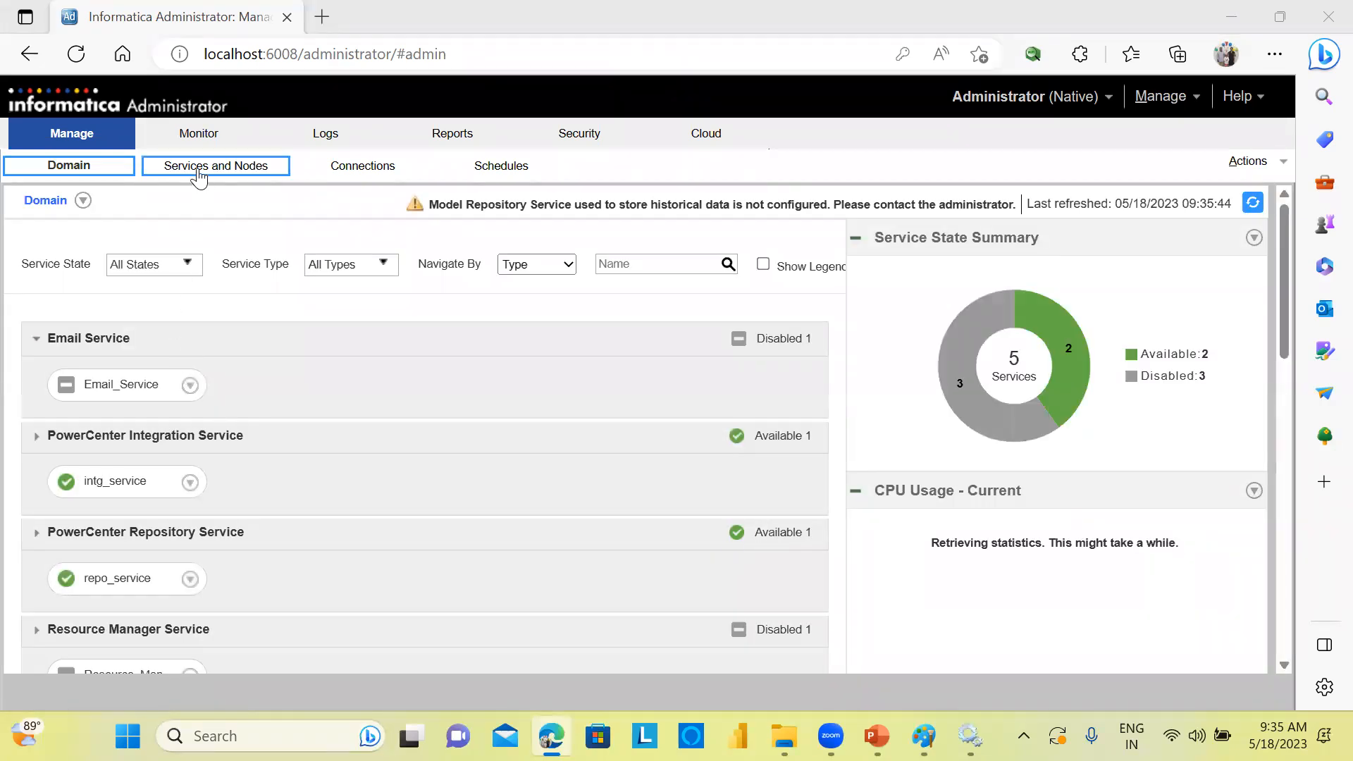
Open the Monitor section of Informatica Administrator.
left_click(197, 139)
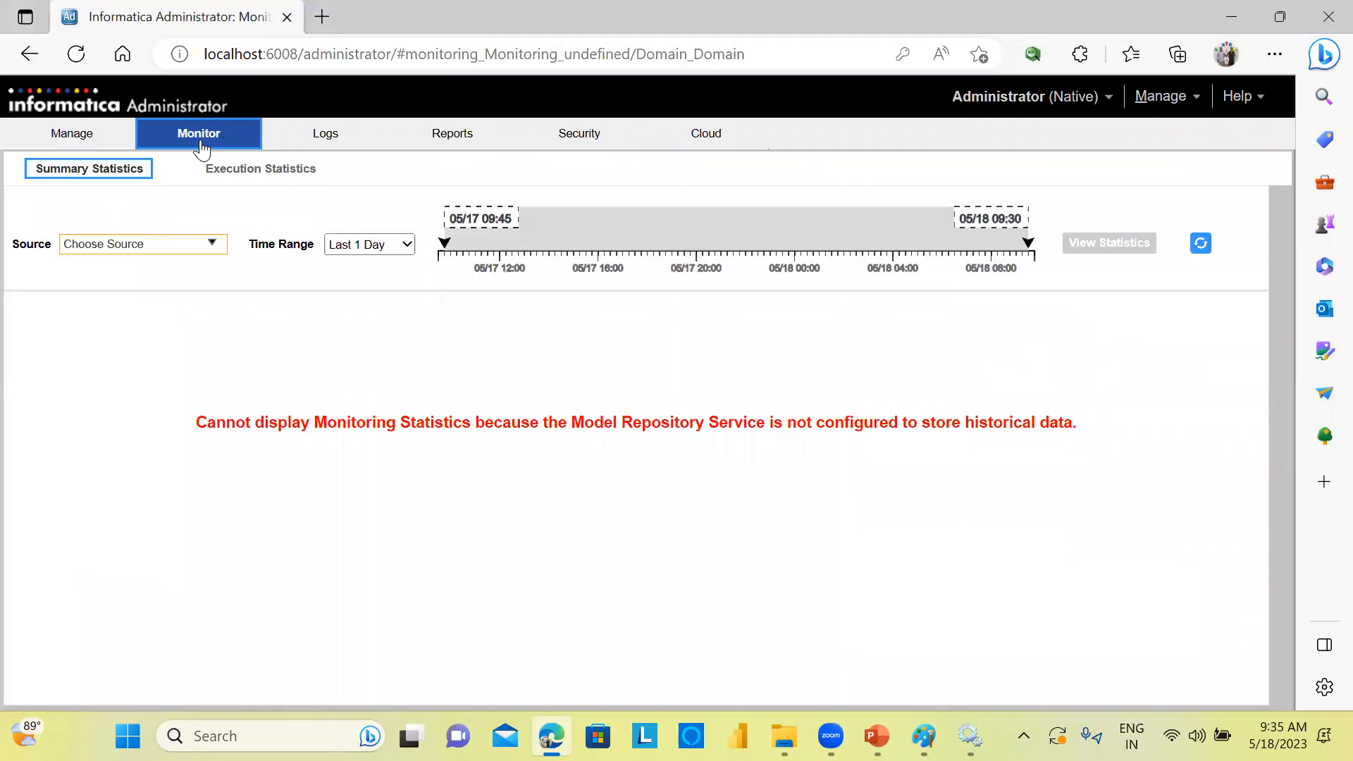
Look through the Logs, Reports and Security sections of Informatica Administrator.
left_click(327, 143)
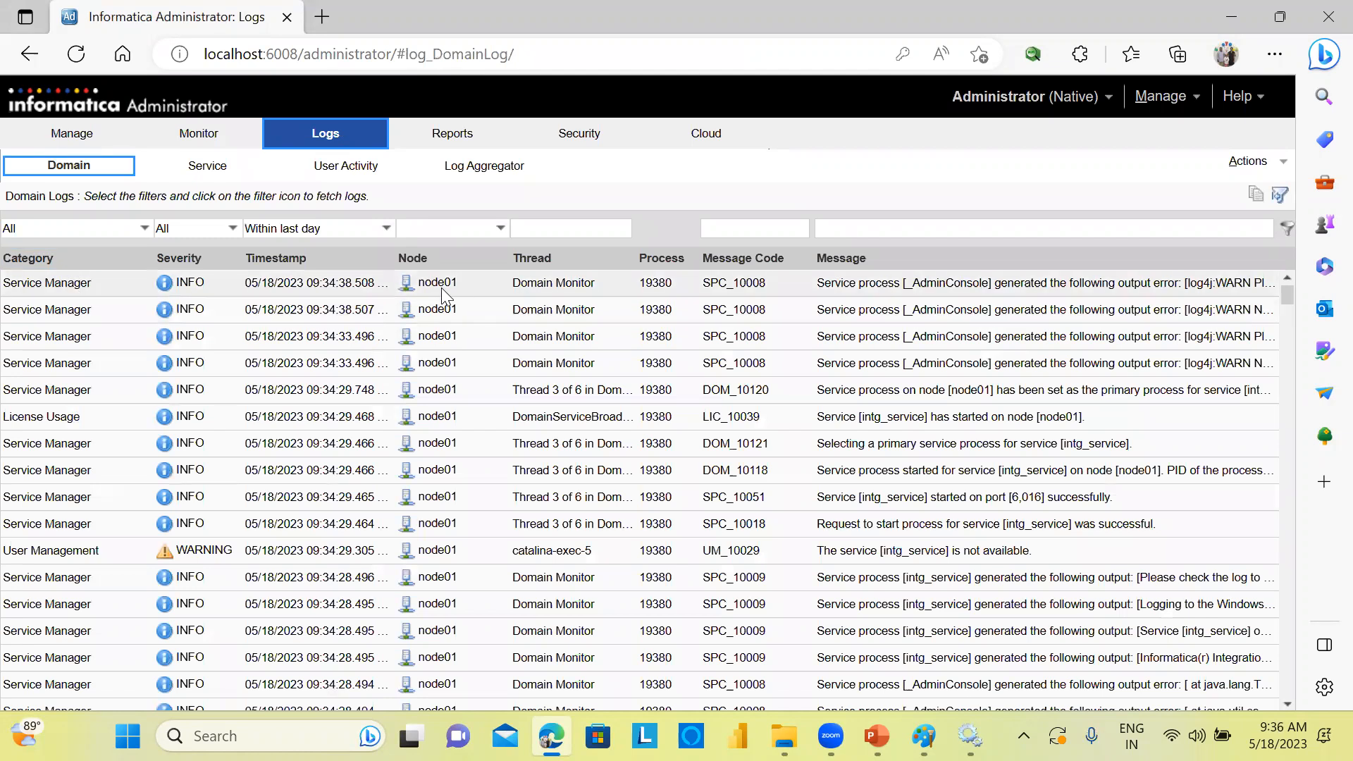
left_click(454, 135)
left_click(571, 141)
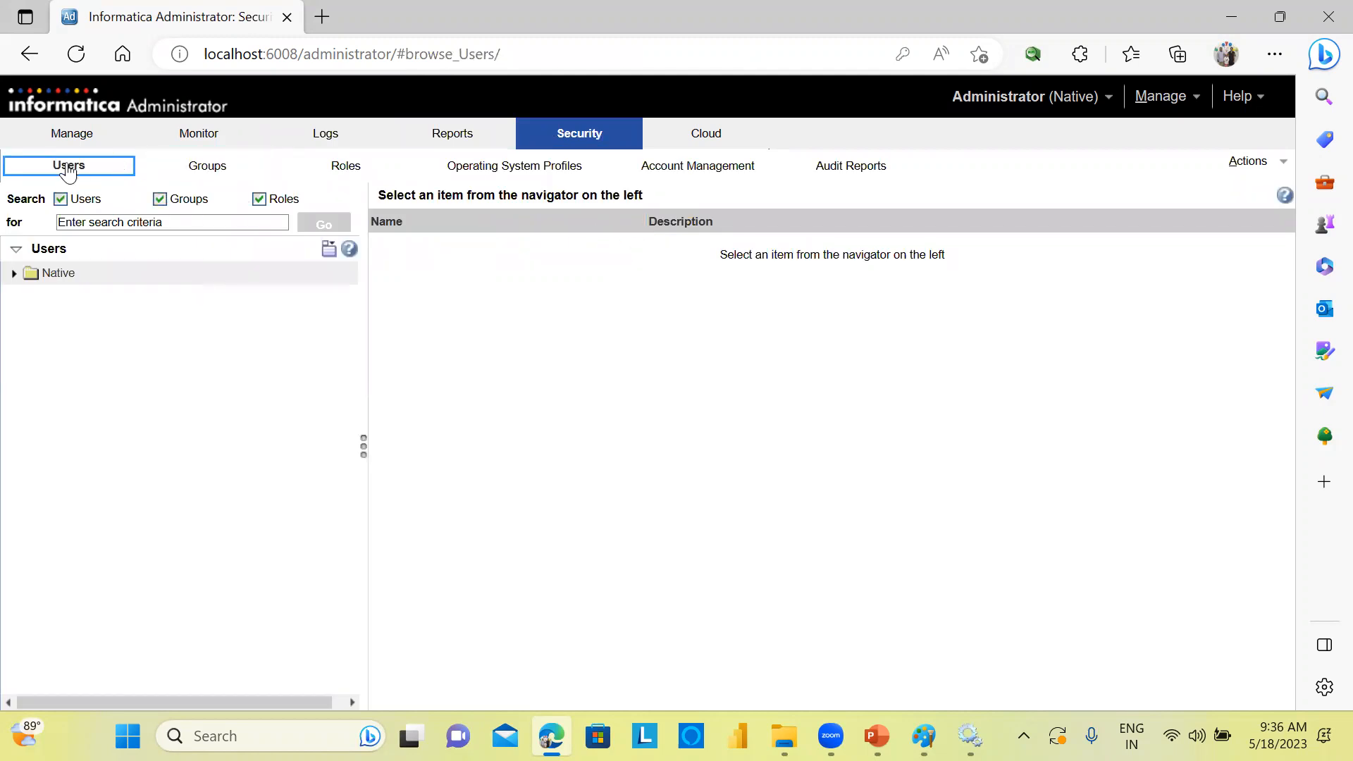
Open the Services and Nodes view of the Manage section and point out the license and Domain entries in the Domain Navigator.
left_click(86, 139)
left_click(224, 170)
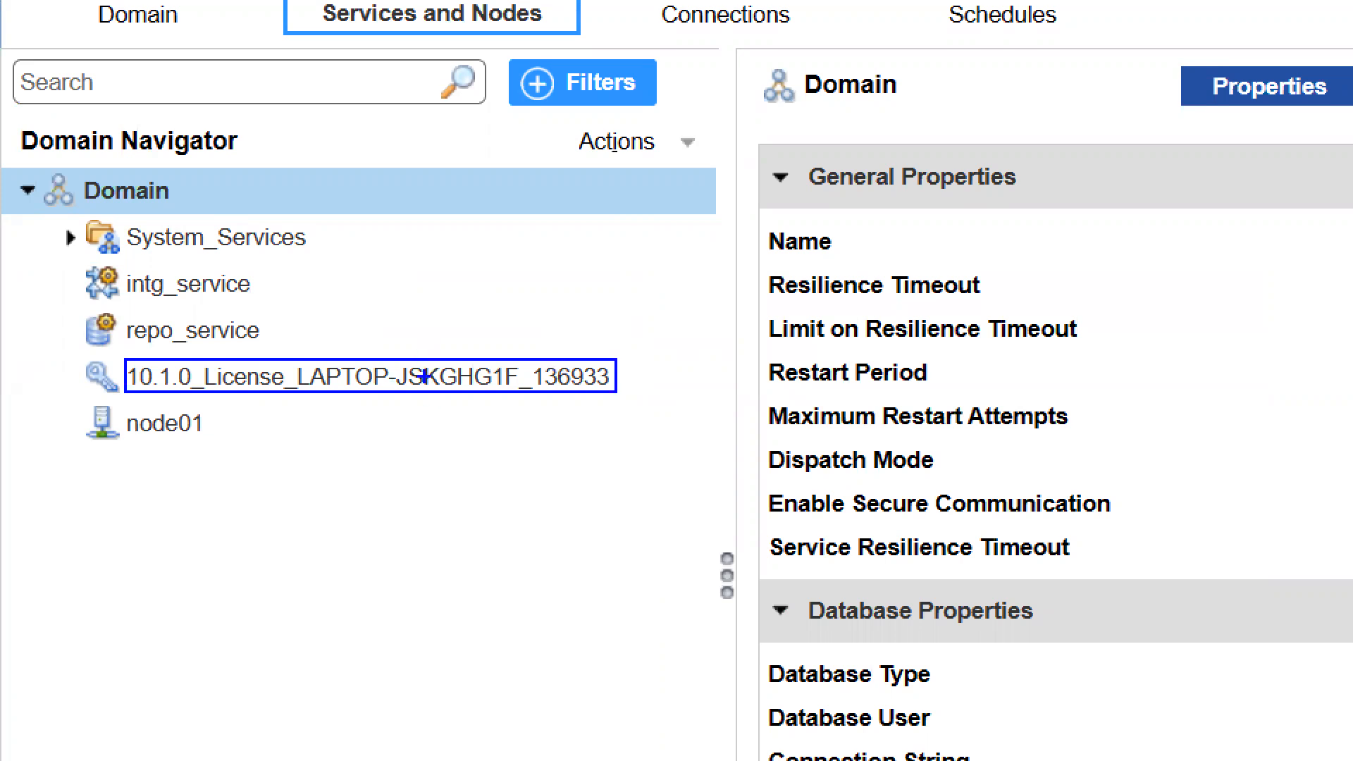
mouse_move(459, 363)
left_mouse_down()
mouse_move(397, 256)
mouse_move(245, 127)
mouse_move(119, 169)
mouse_move(113, 201)
mouse_move(98, 184)
mouse_move(132, 181)
left_mouse_up()
key("Escape")
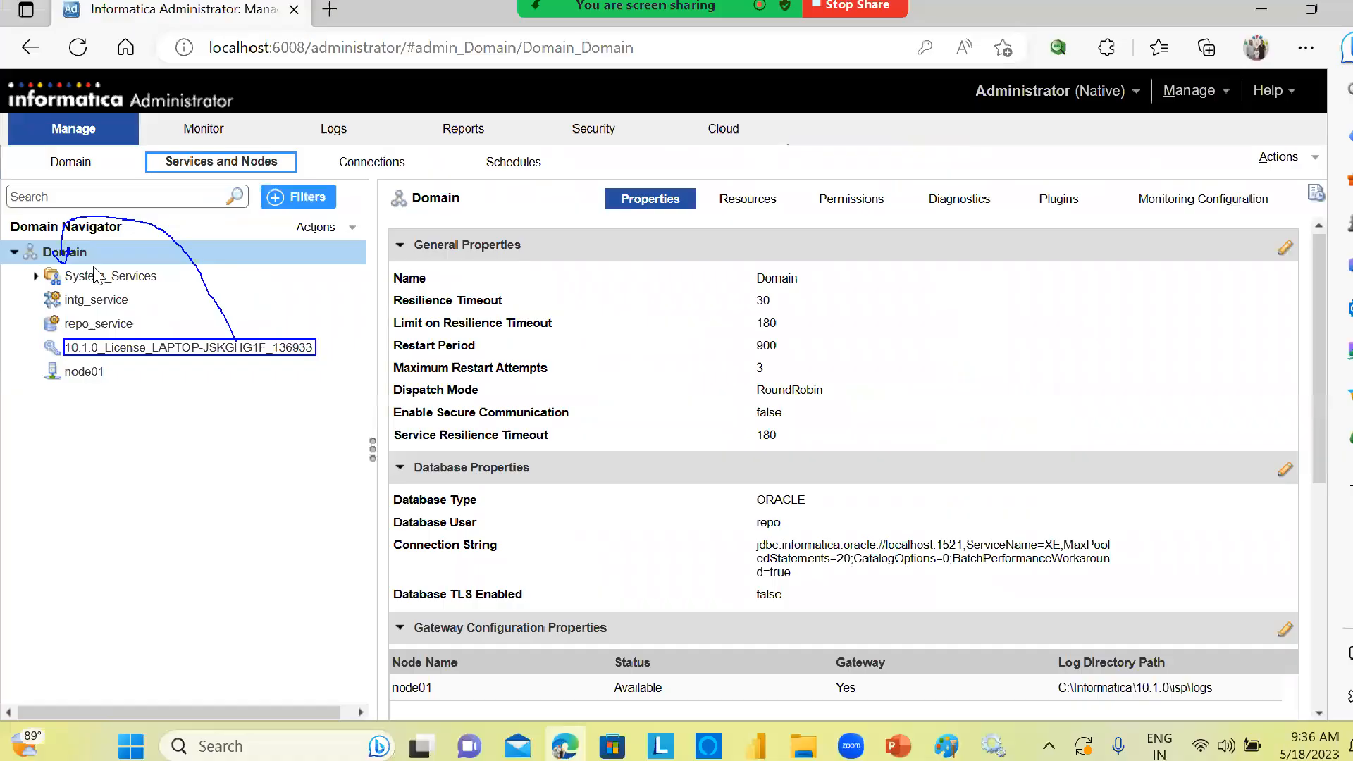
Display the object types that can be created under Domain and mark the services from PowerCenter Repository Service to Search Service.
right_click(89, 254)
mouse_move(183, 264)
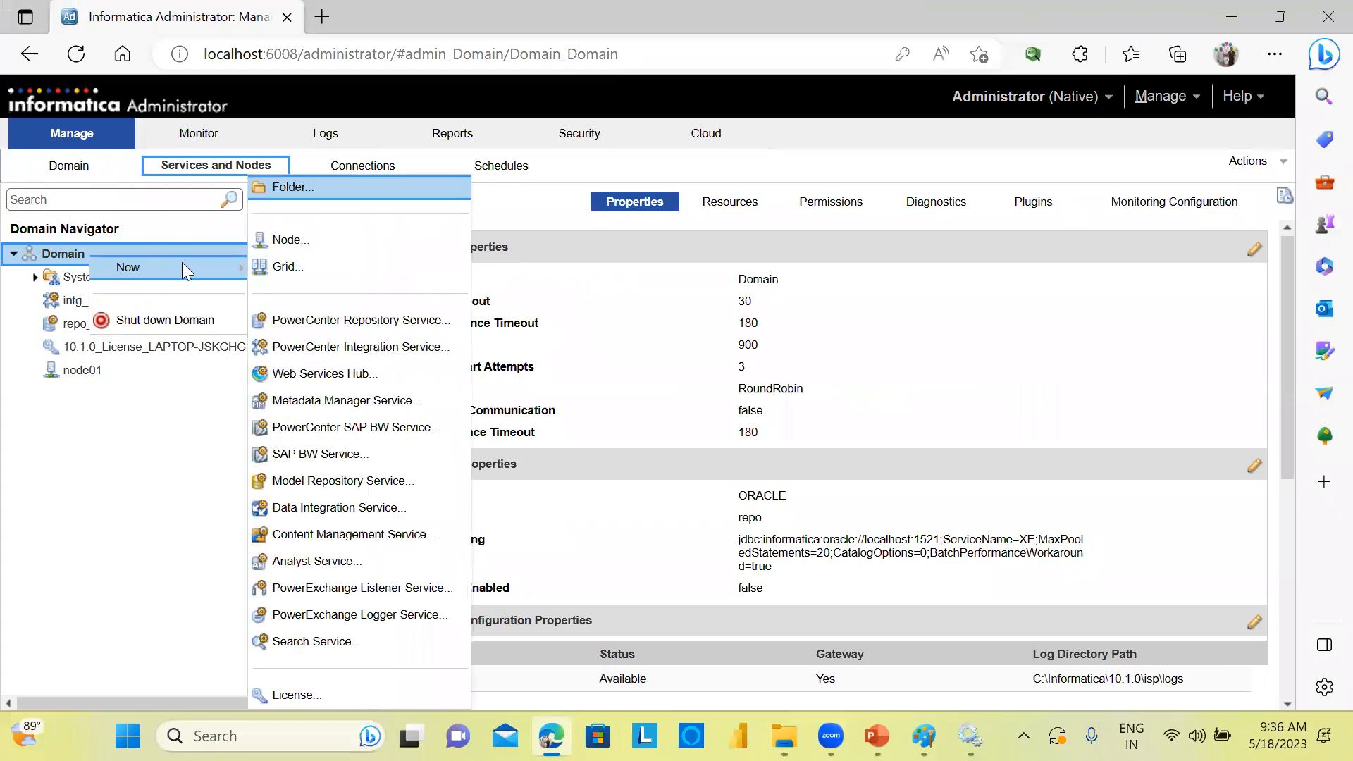
key("ctrl+1")
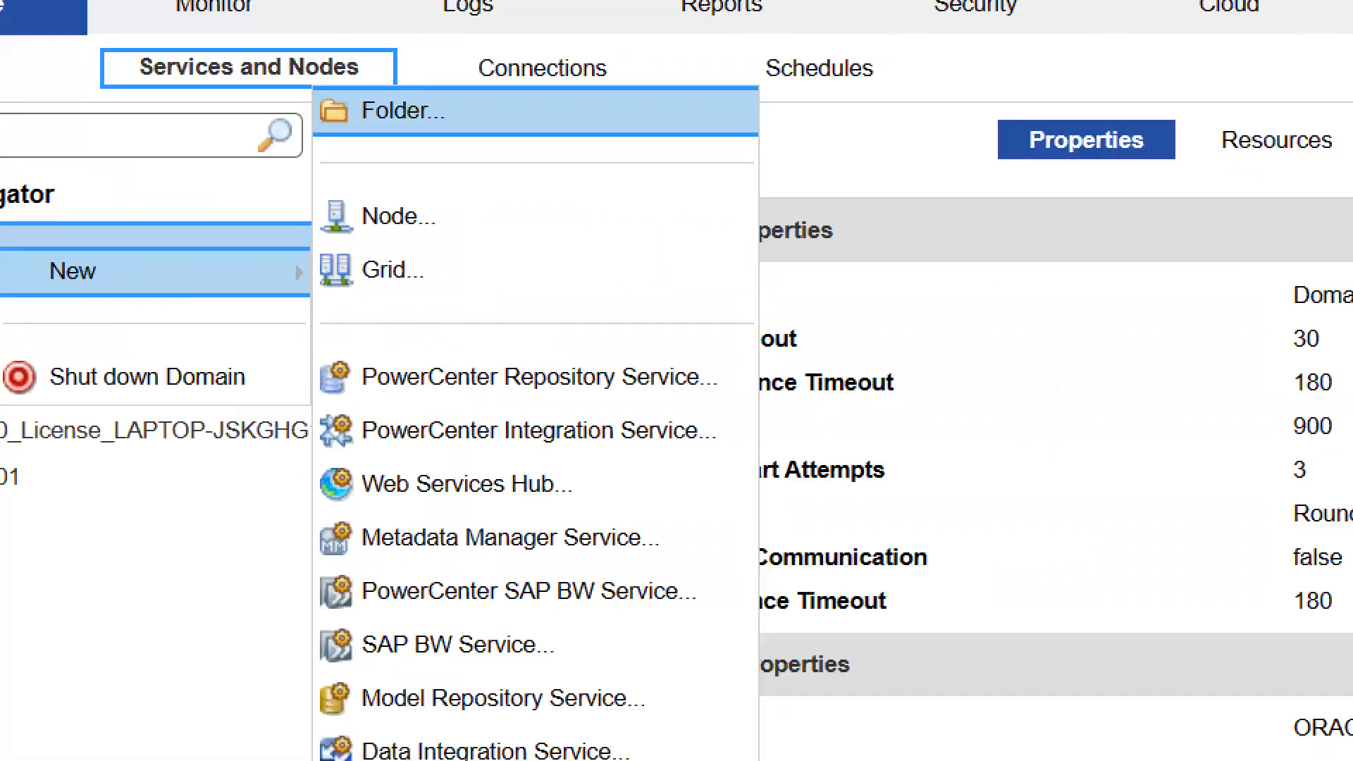
key("Escape")
mouse_move(250, 290)
left_mouse_down()
mouse_move(257, 635)
mouse_move(315, 687)
mouse_move(474, 663)
left_mouse_up()
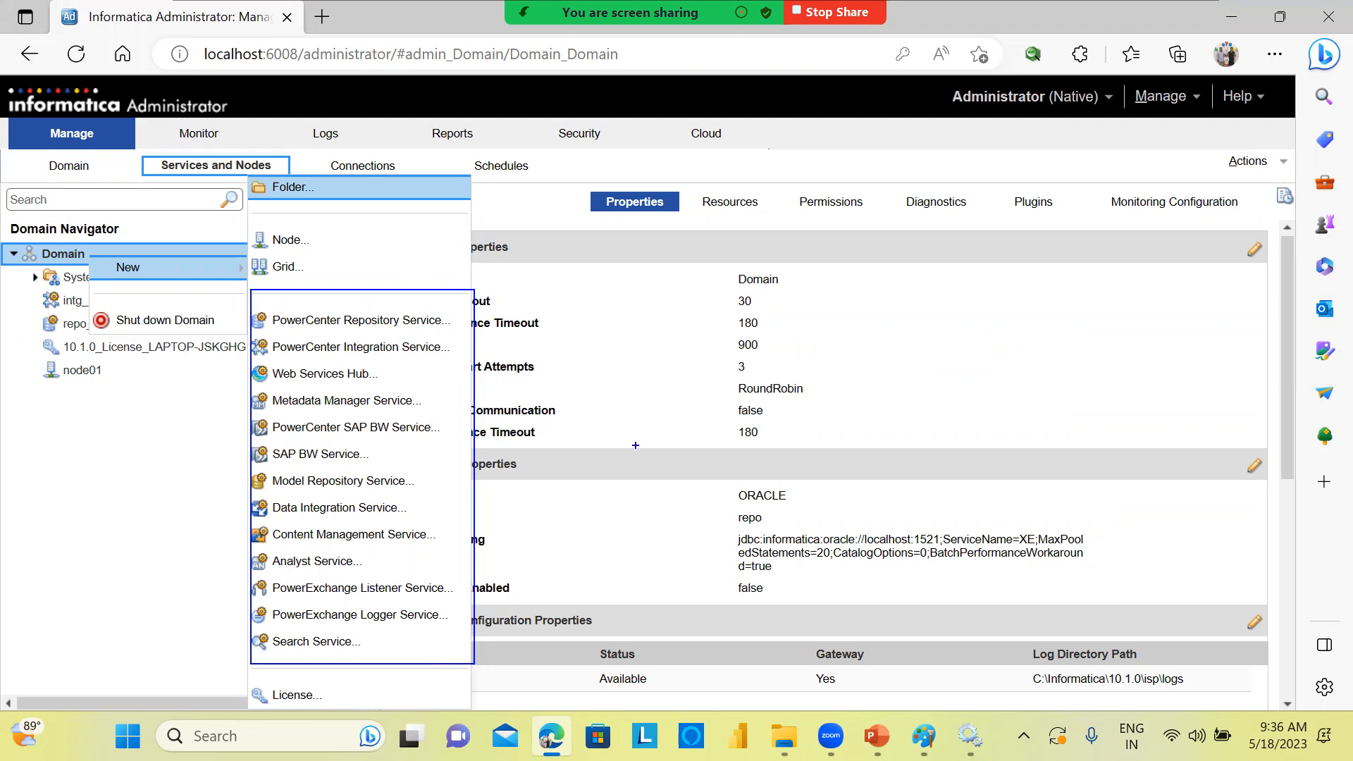
left_click_drag(437, 323, 476, 269)
left_click_drag(448, 345, 480, 307)
left_click_drag(416, 403, 465, 346)
left_click_drag(422, 429, 466, 386)
left_click_drag(406, 481, 445, 435)
left_click_drag(377, 509, 424, 470)
left_click_drag(395, 542, 458, 484)
left_click_drag(349, 566, 399, 524)
left_click_drag(397, 592, 458, 541)
left_click_drag(421, 616, 469, 560)
left_click_drag(321, 640, 393, 601)
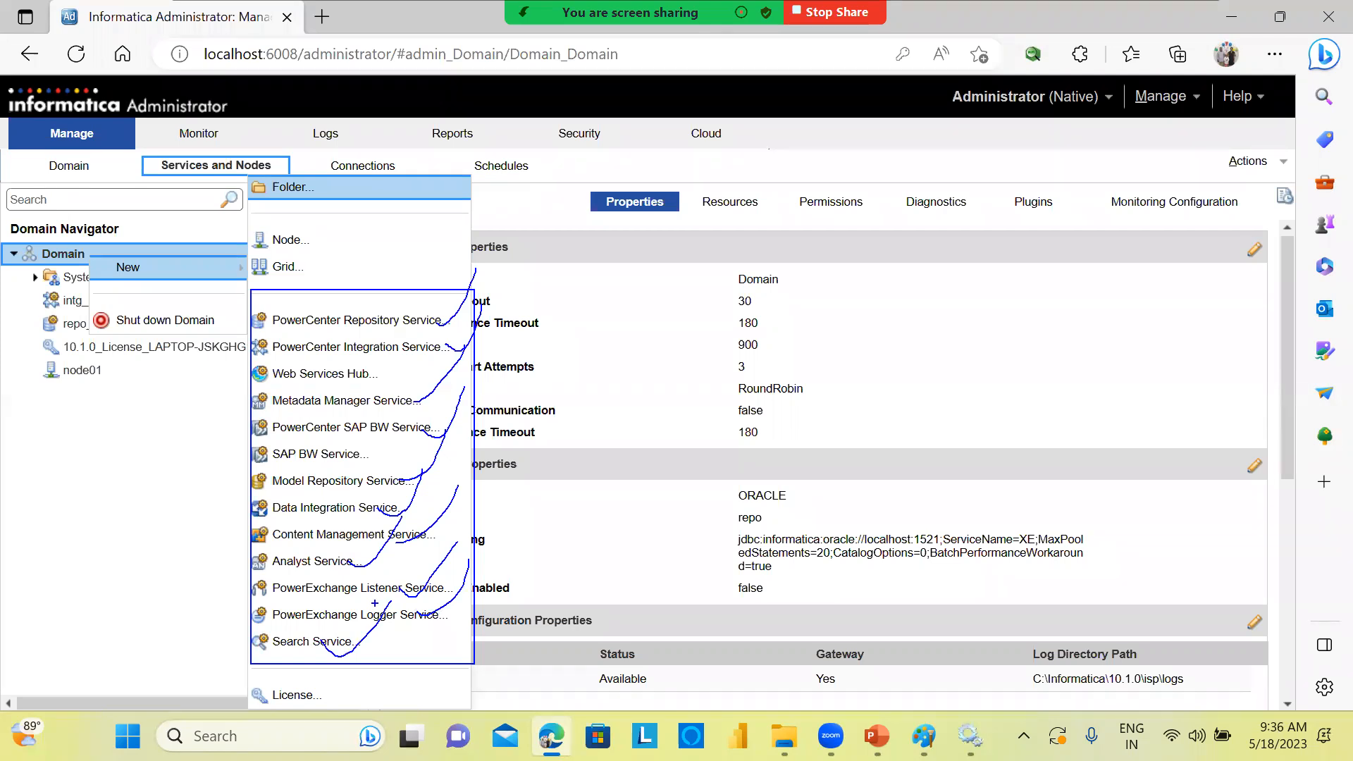
key("Escape")
left_click(137, 519)
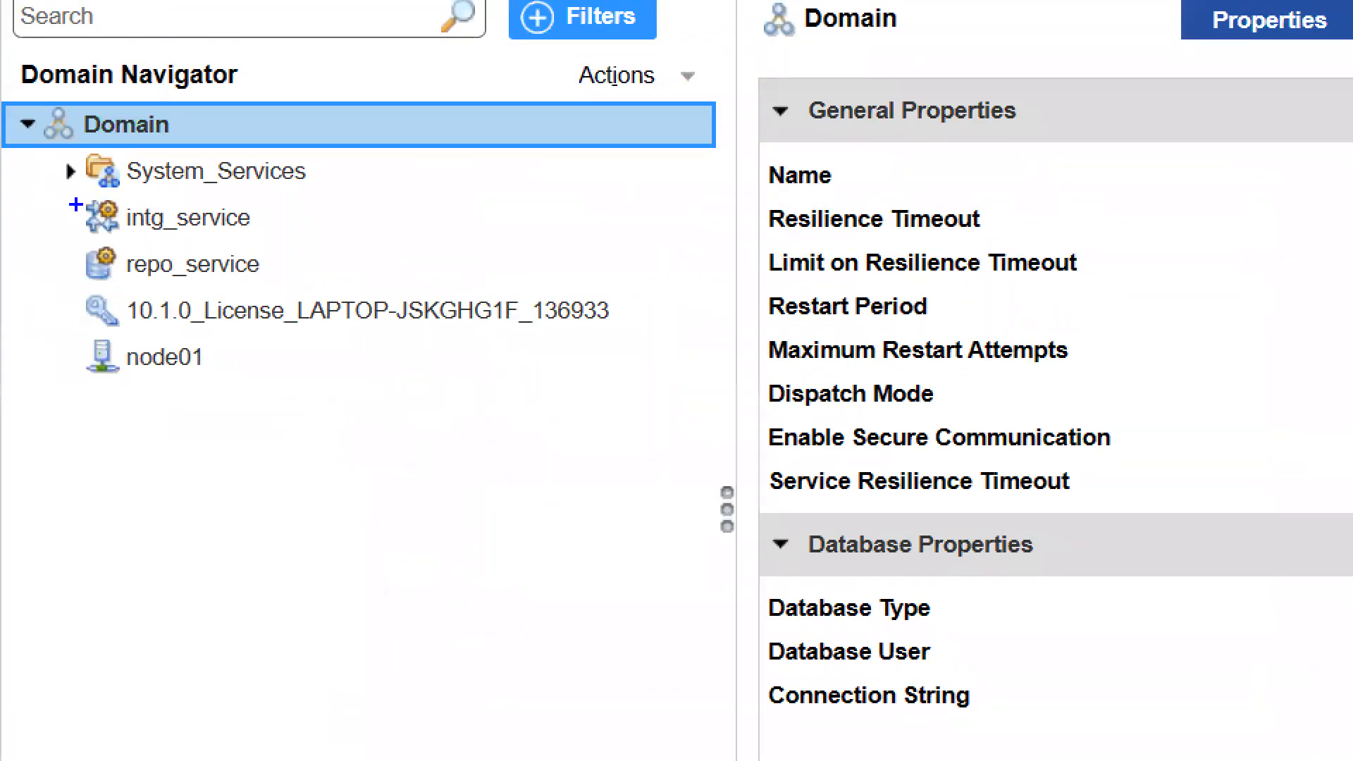
Mark intg_service and repo_service in the Domain Navigator as the services in use.
left_click_drag(76, 204, 288, 283)
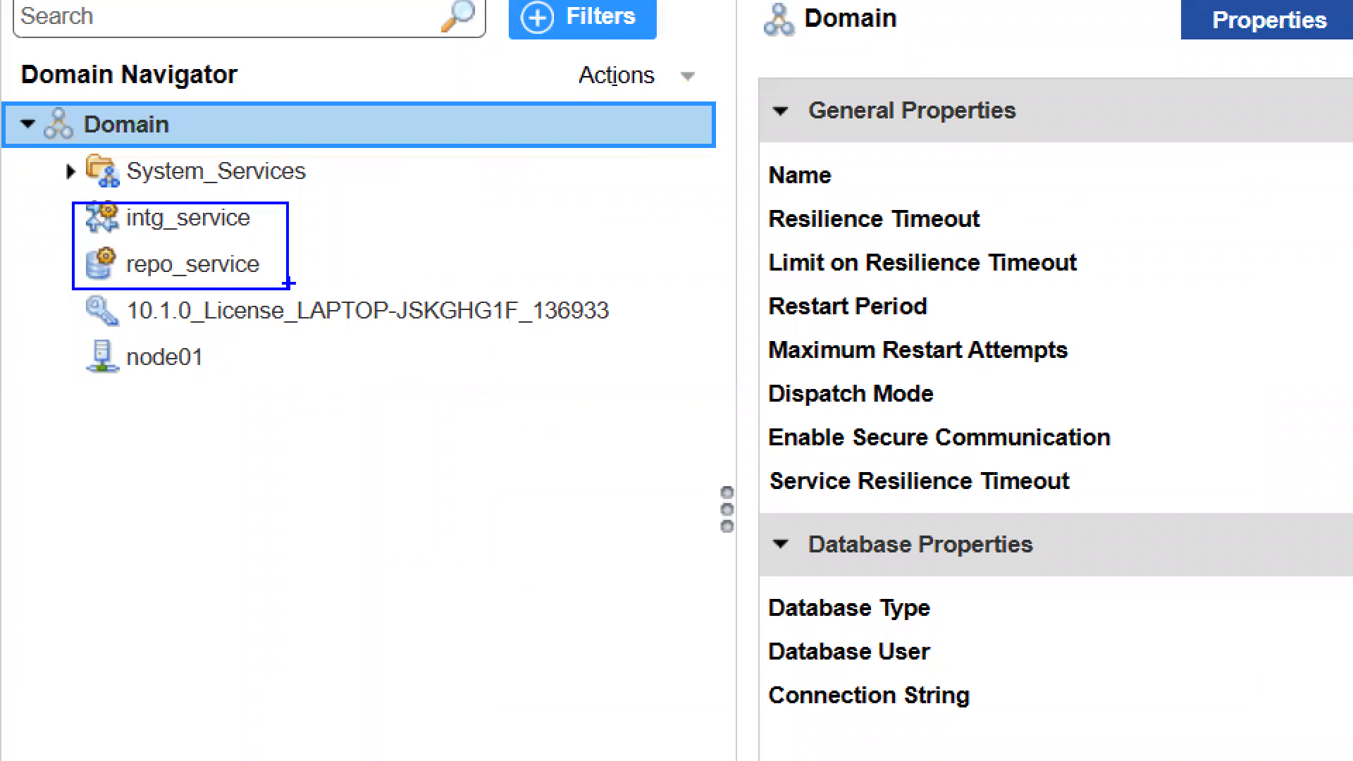
left_click_drag(254, 220, 329, 176)
left_click_drag(283, 288, 344, 198)
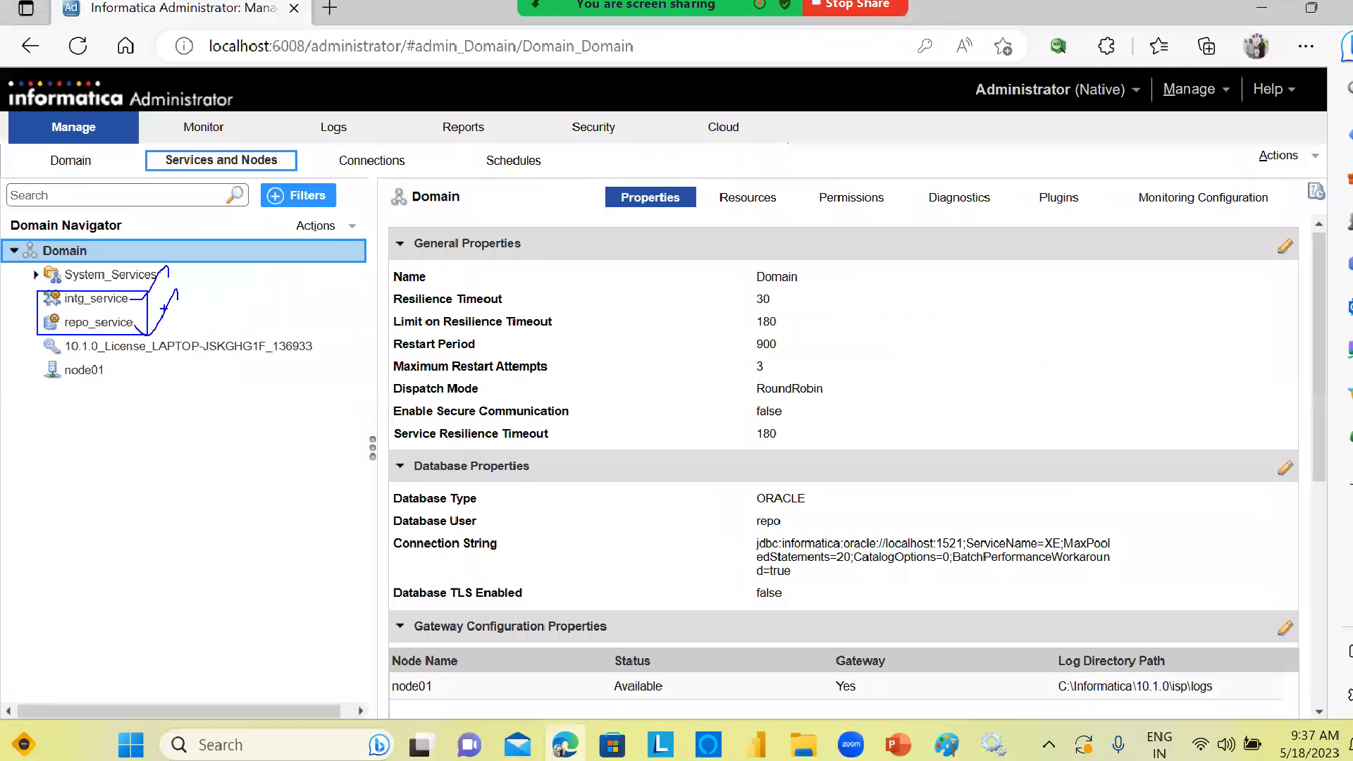
key("Escape")
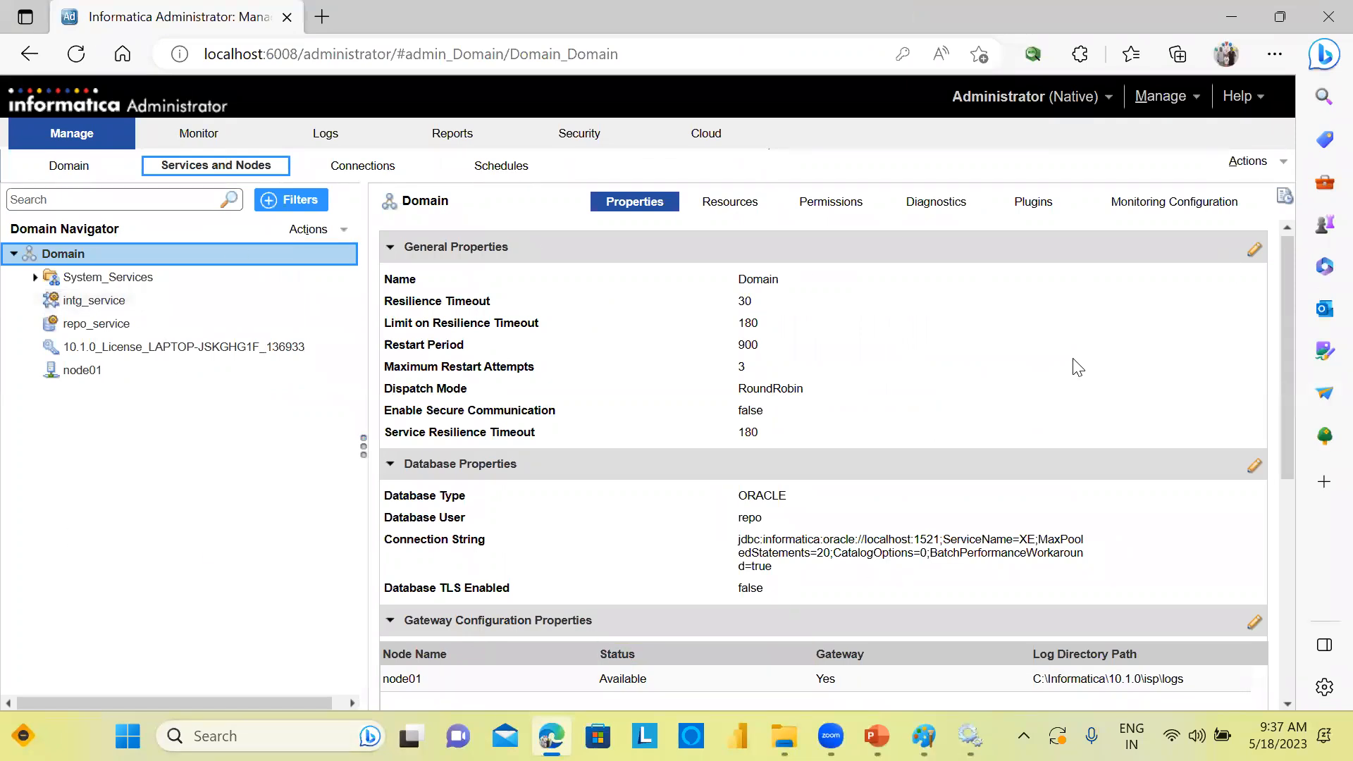
Minimize the browser and mark PowerCenter Designer, Repository Manager, Workflow Manager and Workflow Monitor in the Informatica 10.1.0 program folder.
left_click(1232, 15)
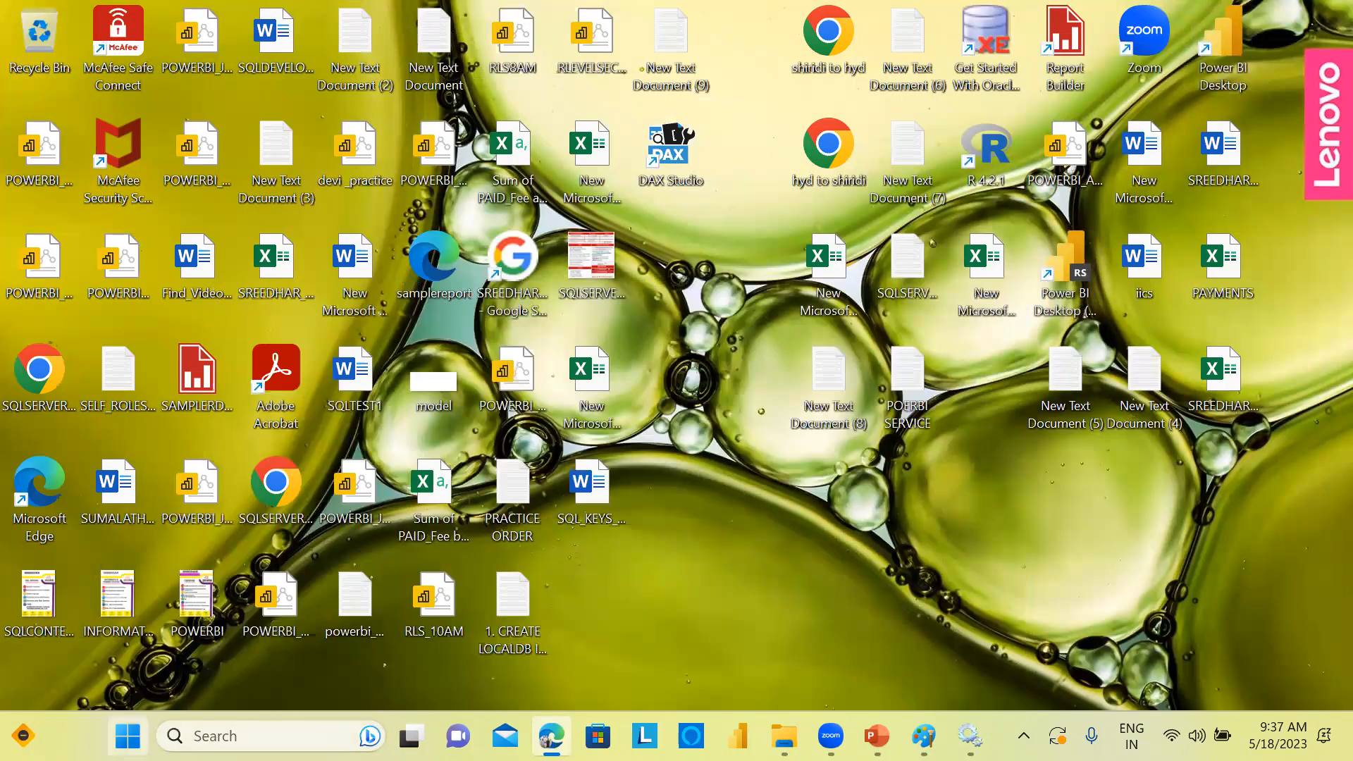
left_click(128, 736)
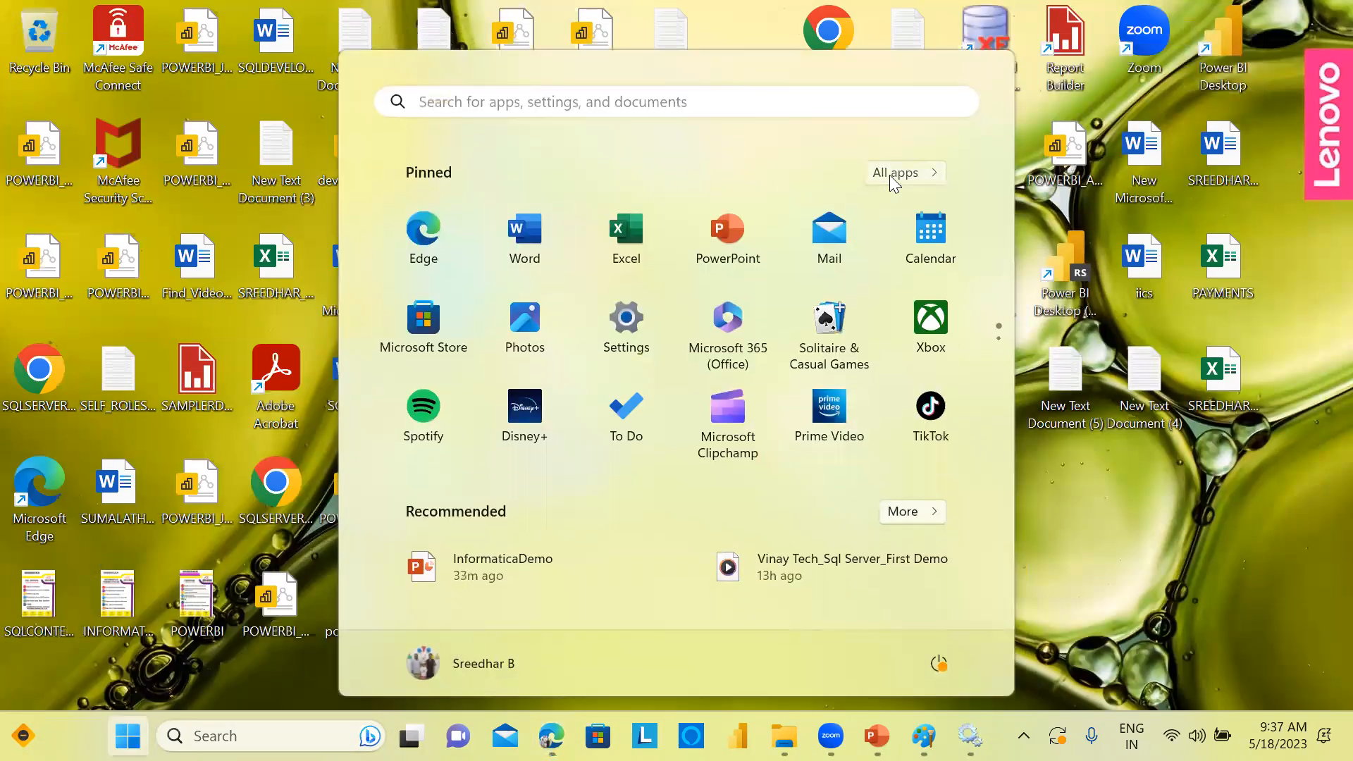
left_click(892, 173)
left_click_drag(1008, 227, 988, 330)
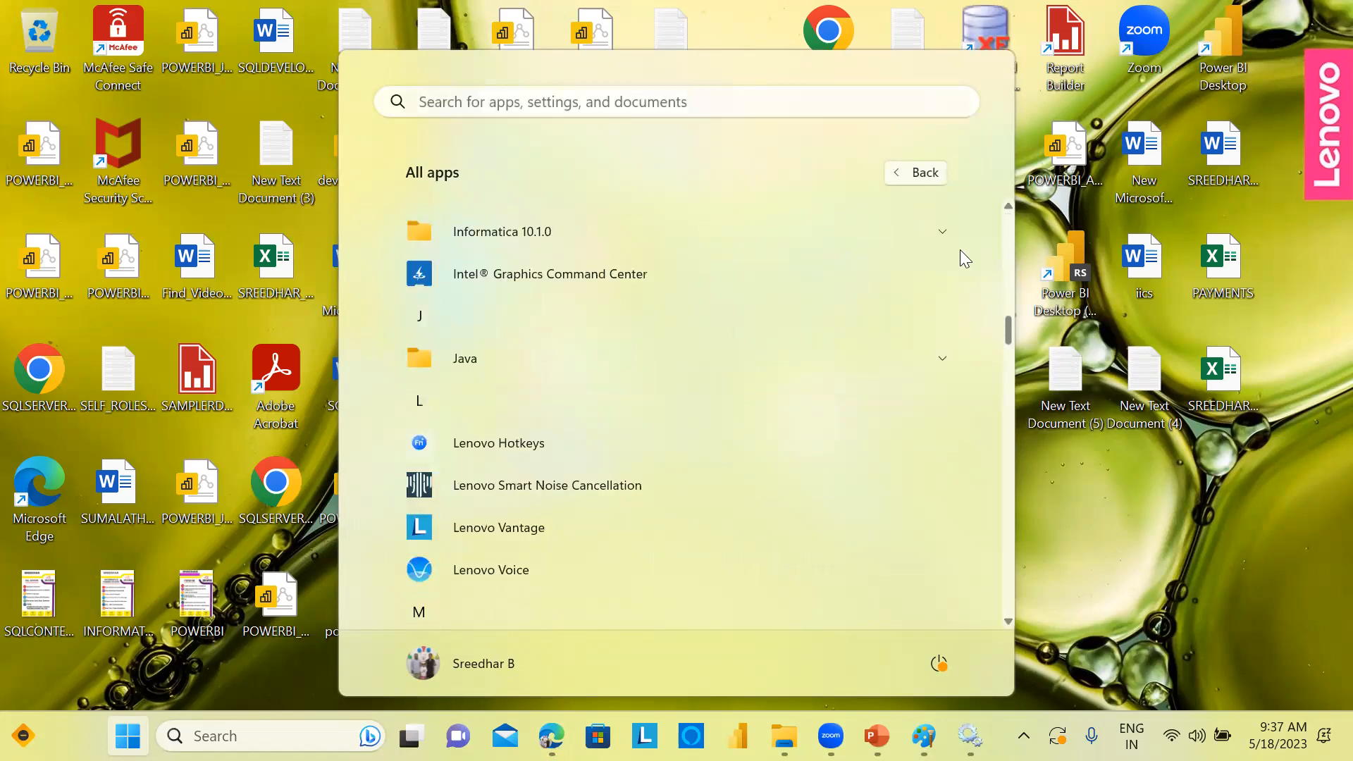
left_click(939, 234)
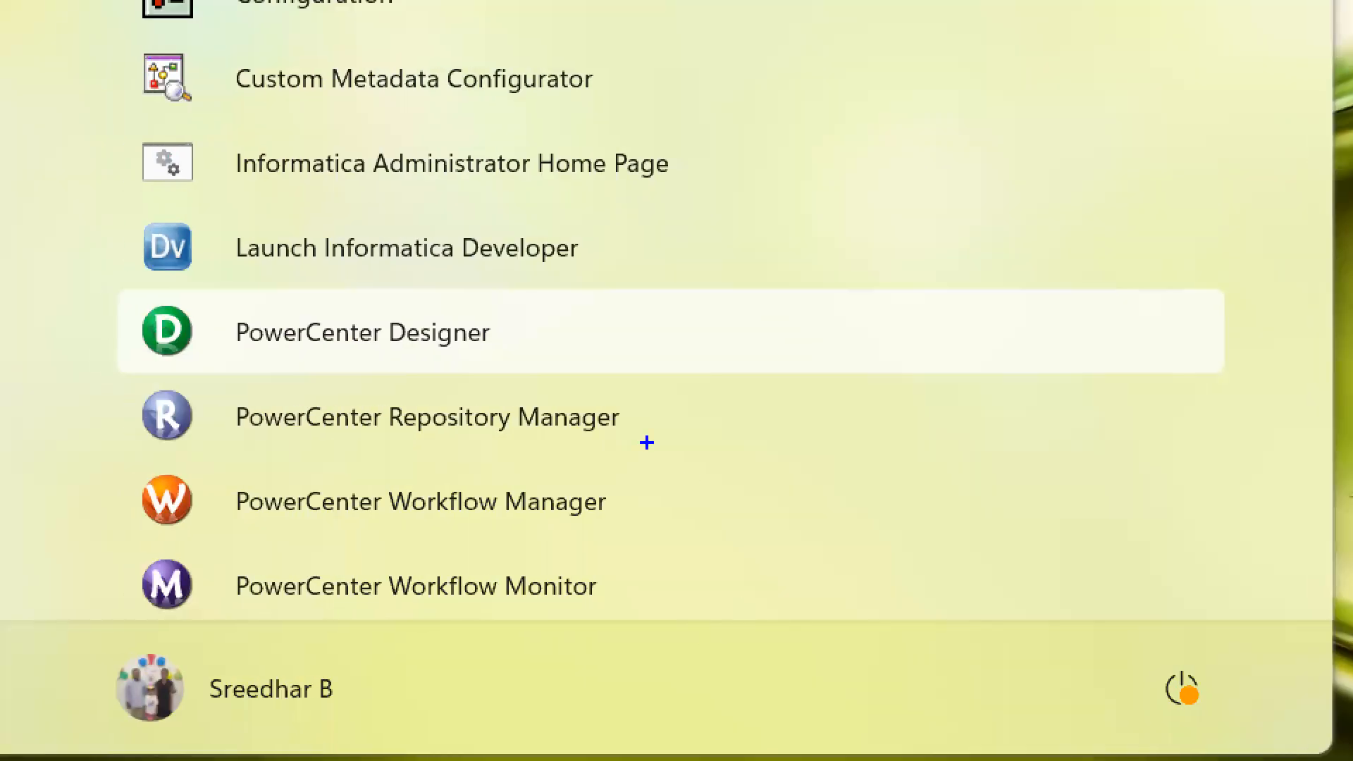
left_click_drag(617, 416, 737, 337)
left_click_drag(486, 336, 571, 263)
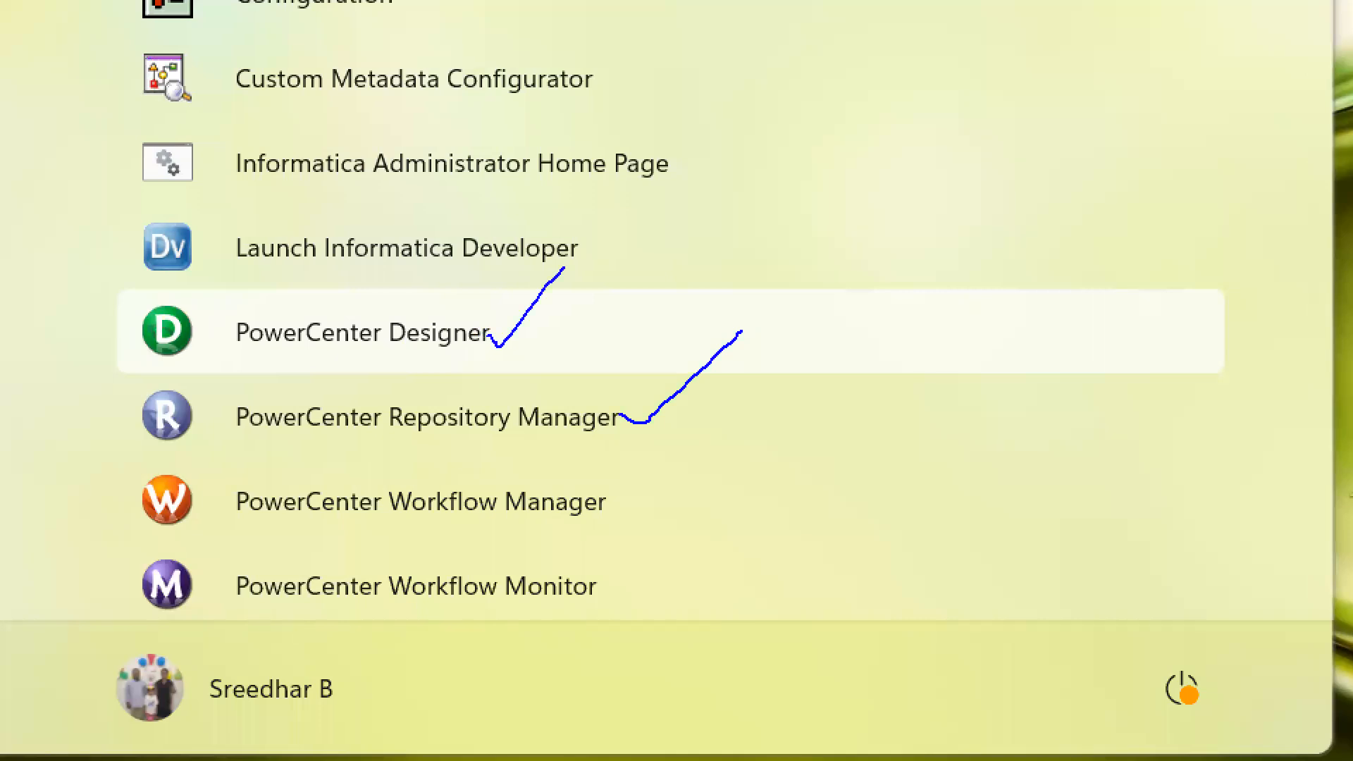
left_click_drag(596, 498, 690, 438)
left_click_drag(571, 586, 692, 438)
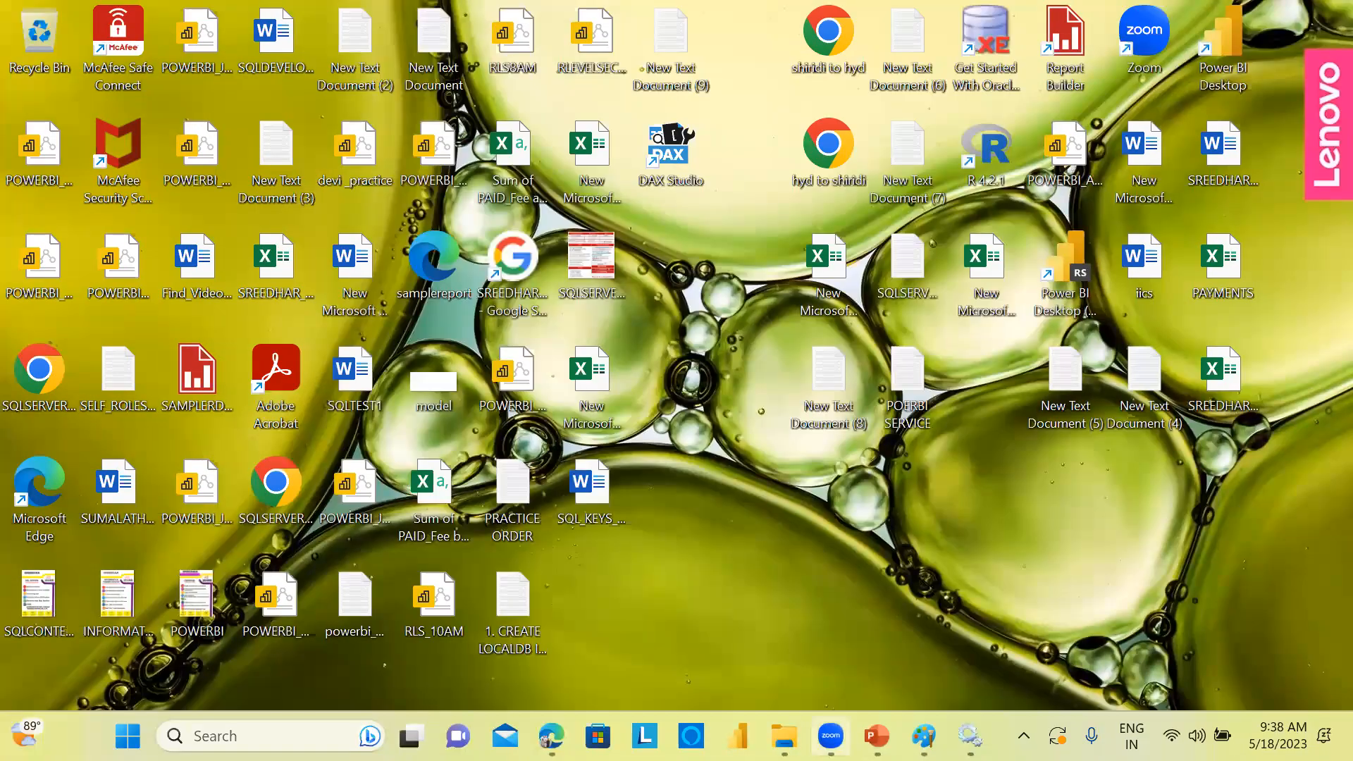
Launch PowerCenter Designer from the Informatica 10.1.0 program folder, dismiss the welcome tip and maximize the window.
left_click(113, 738)
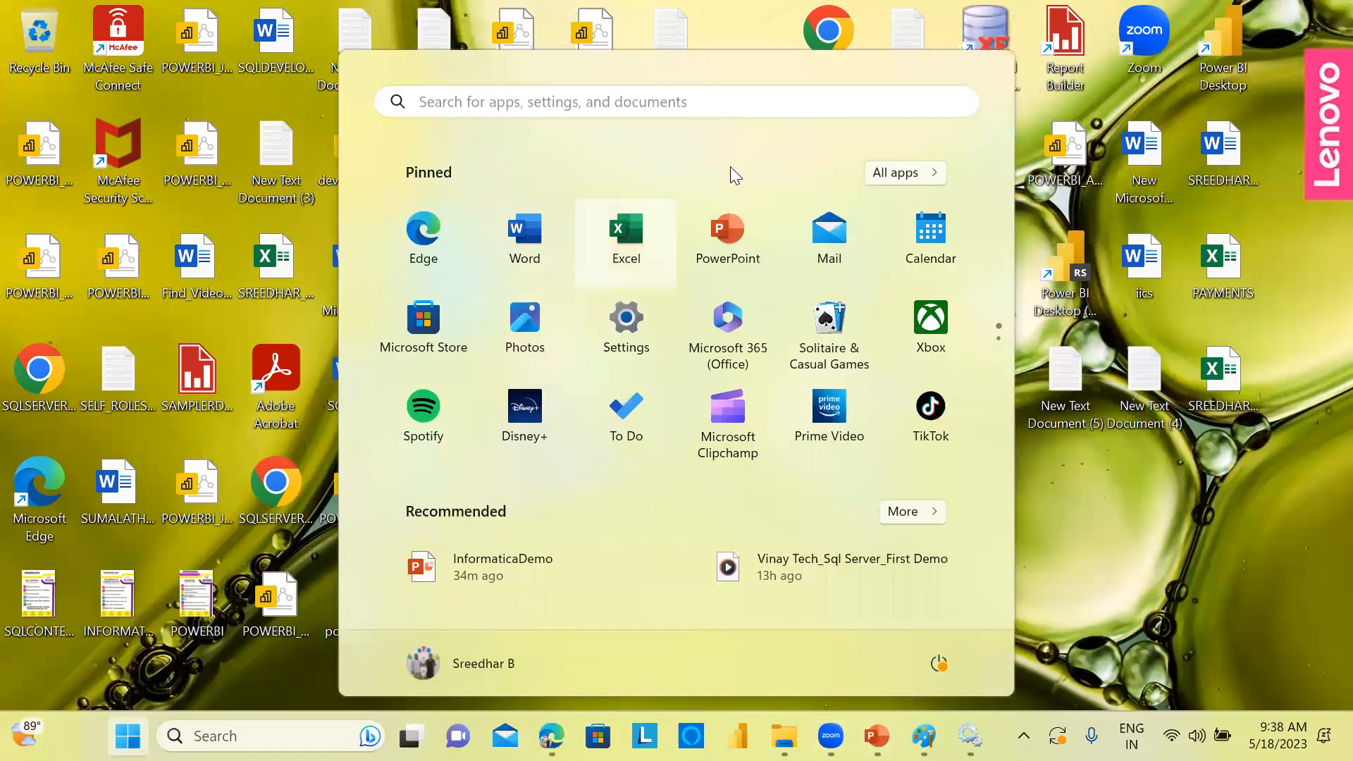
left_click(890, 171)
left_click_drag(1005, 234, 991, 320)
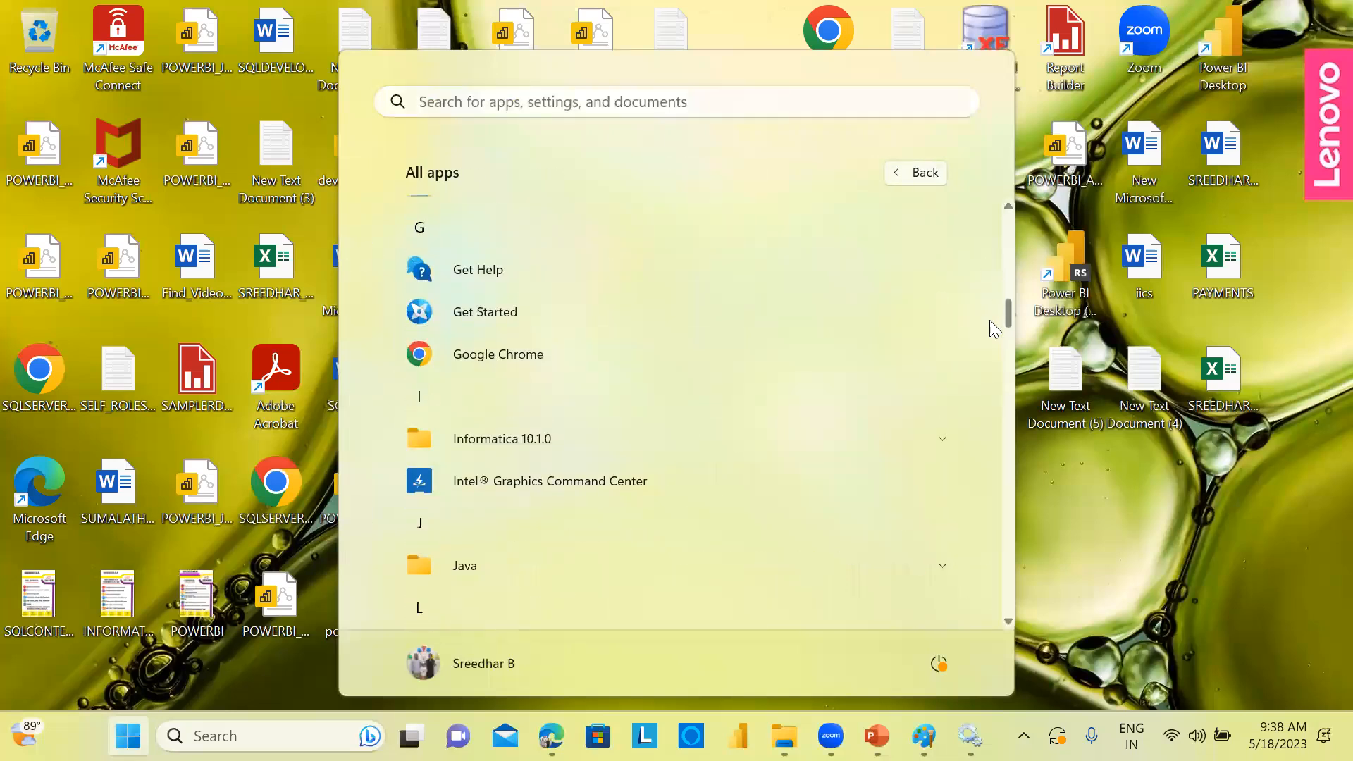
left_click(940, 439)
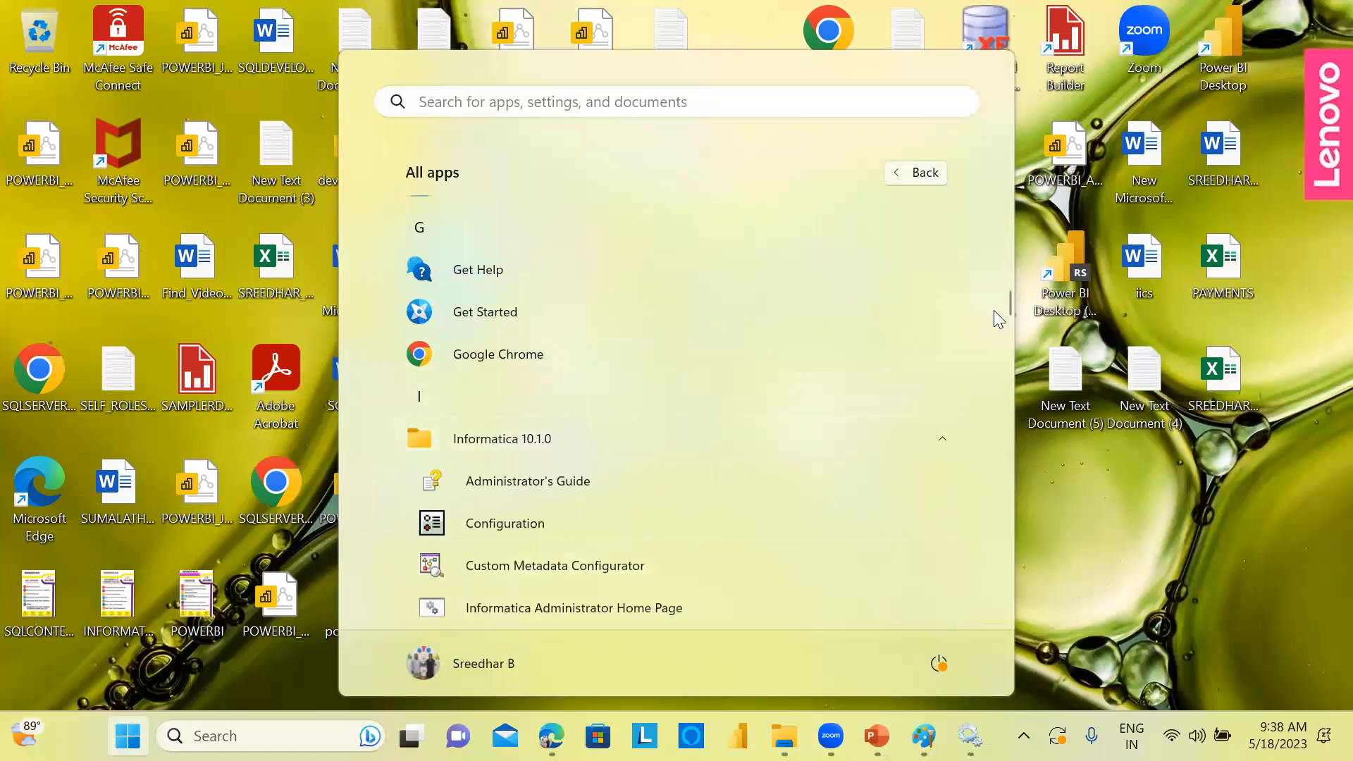
left_click_drag(1007, 300, 1003, 327)
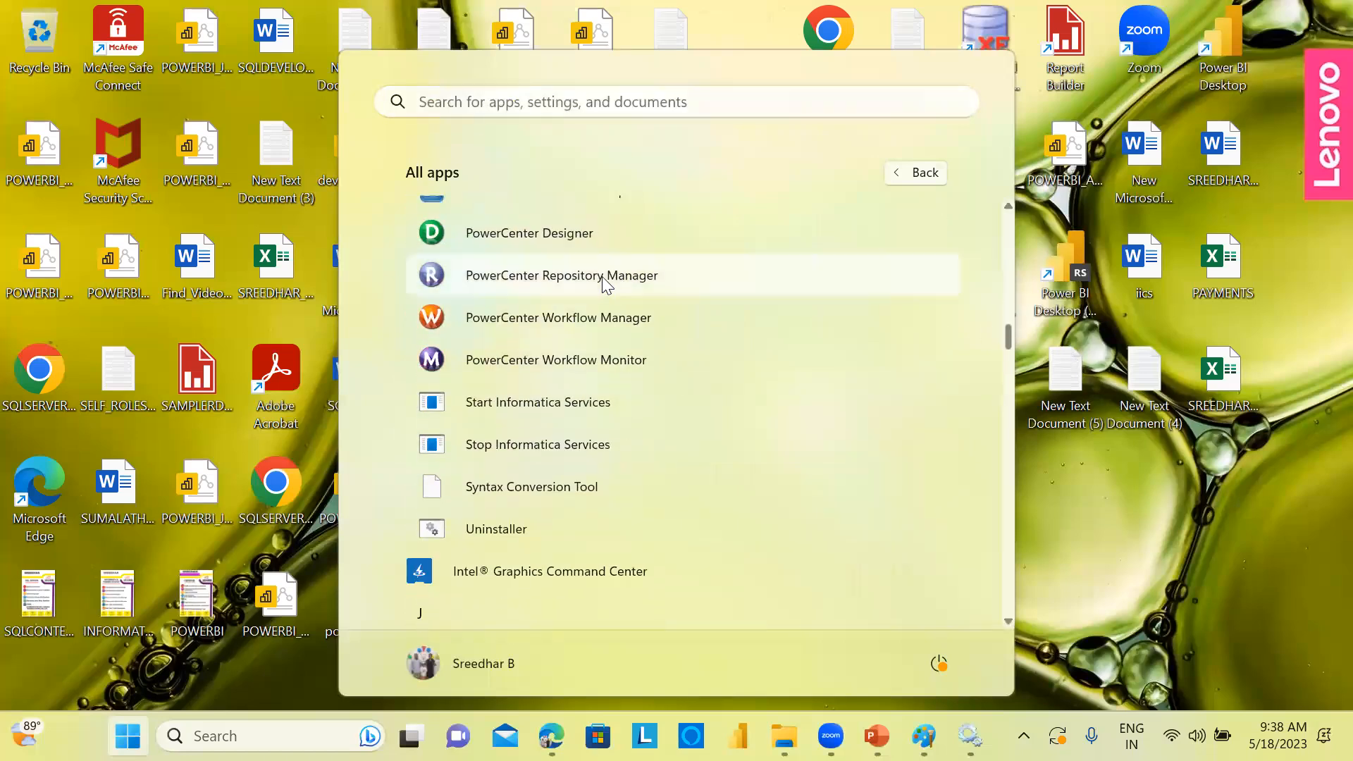
left_click(524, 233)
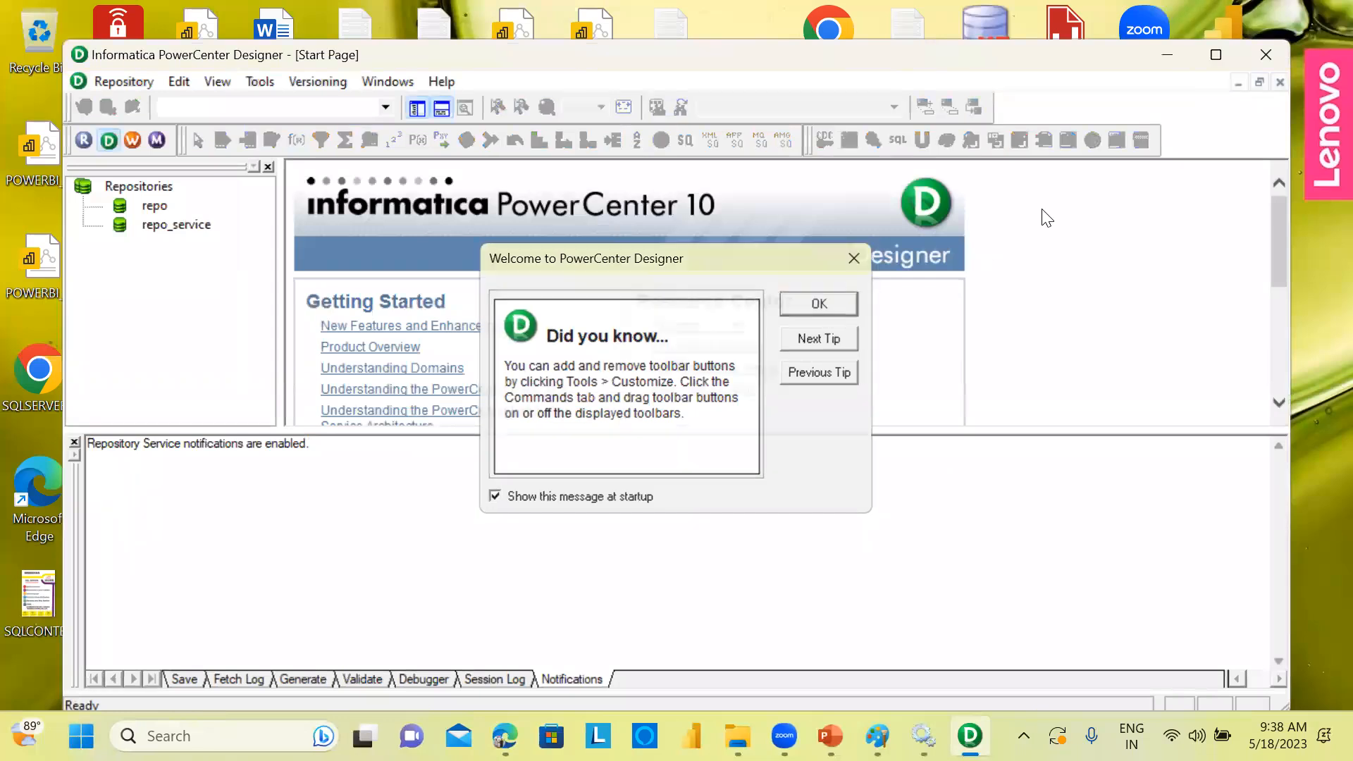
left_click(855, 257)
left_click(1216, 54)
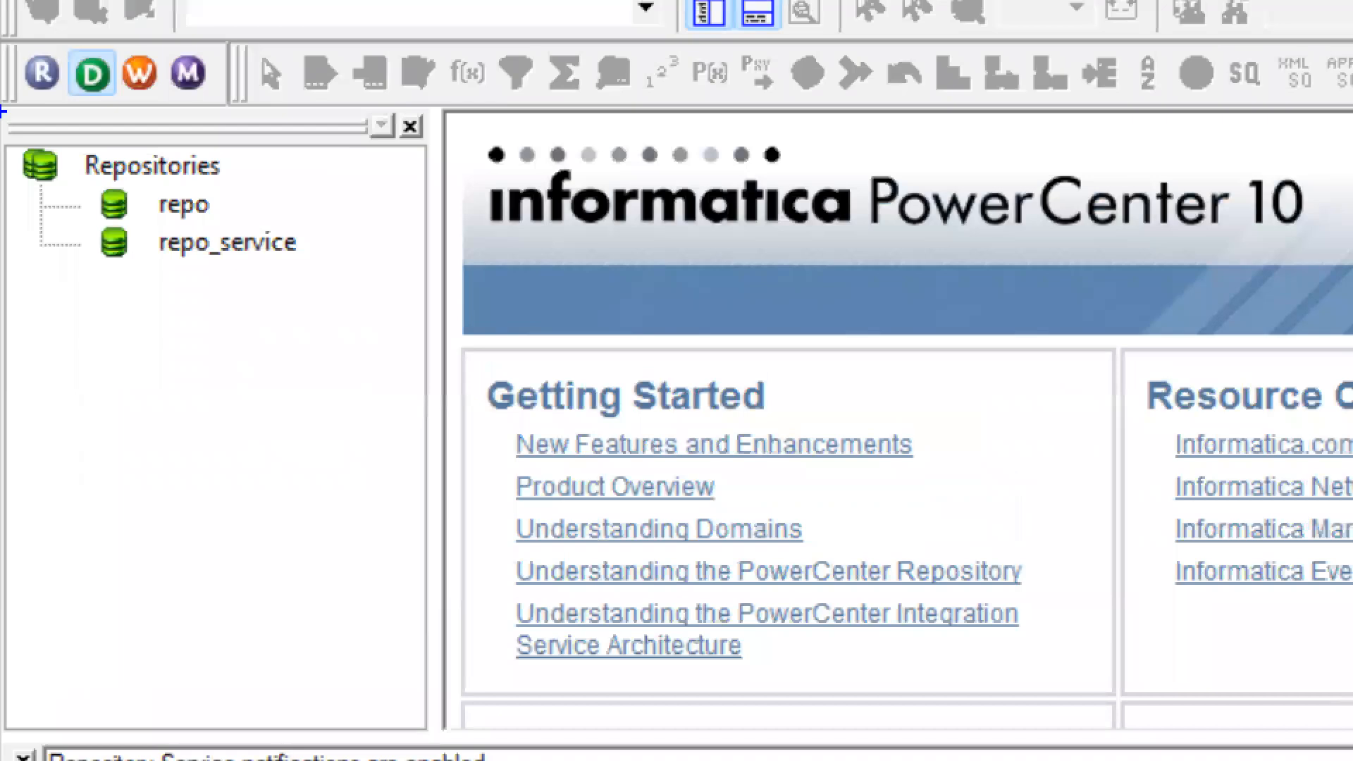
Point out the four client tool shortcuts in Designer and hide the output window.
mouse_move(20, 44)
left_mouse_down()
mouse_move(59, 109)
mouse_move(209, 109)
left_mouse_up()
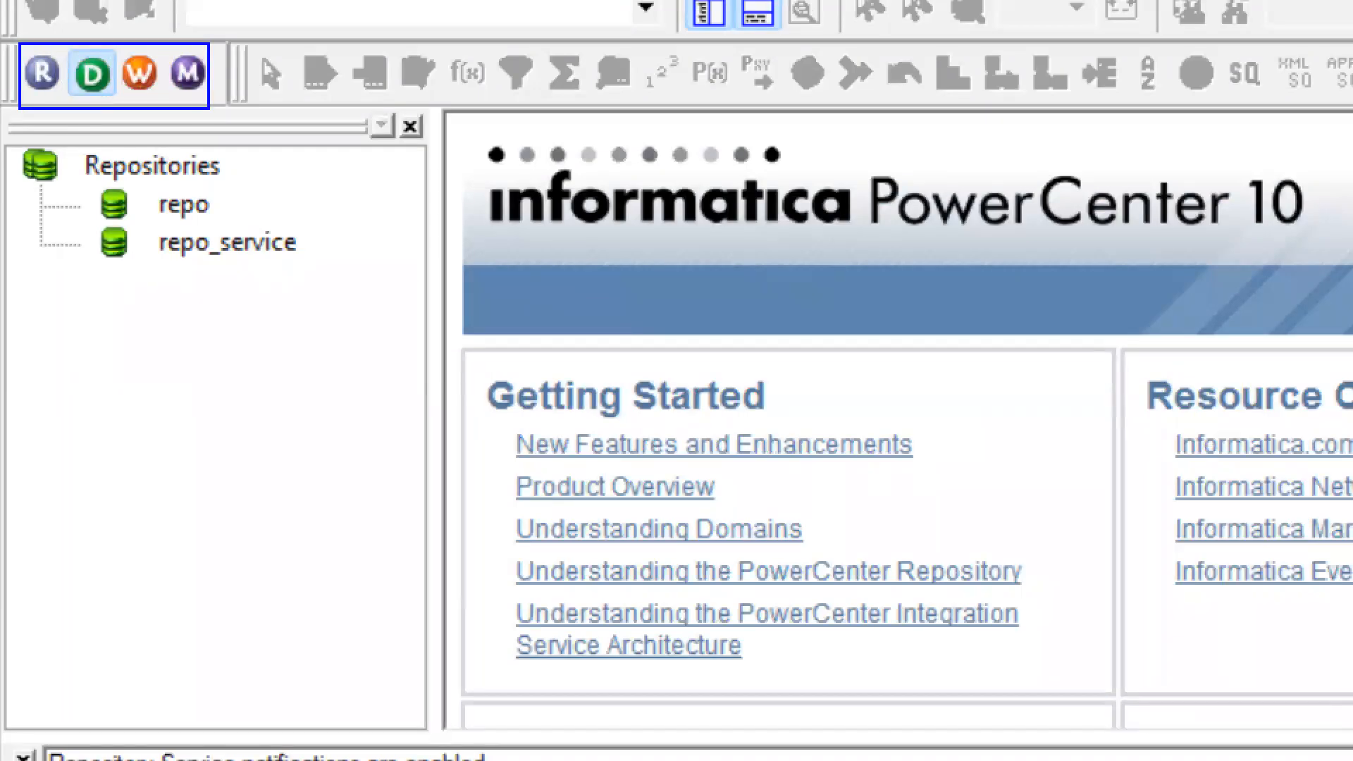
key("Escape")
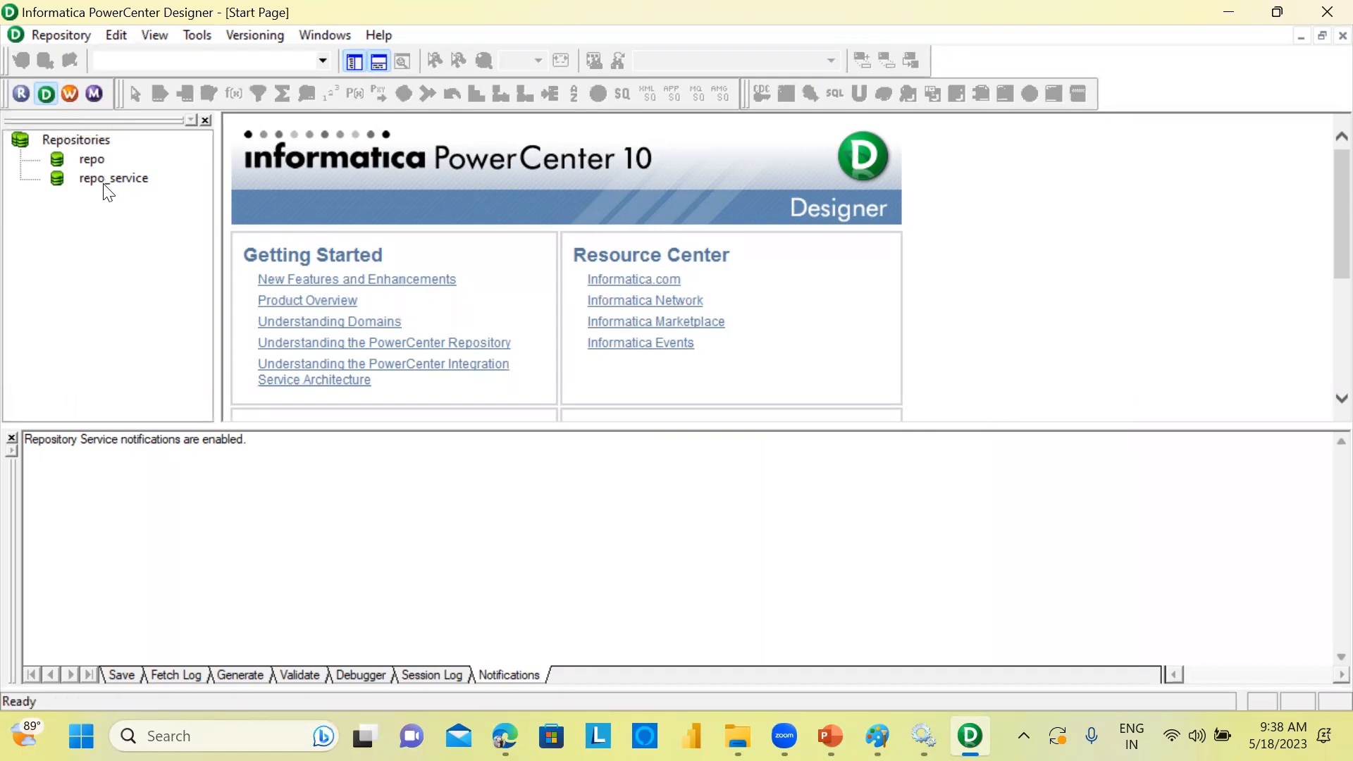
left_click(10, 437)
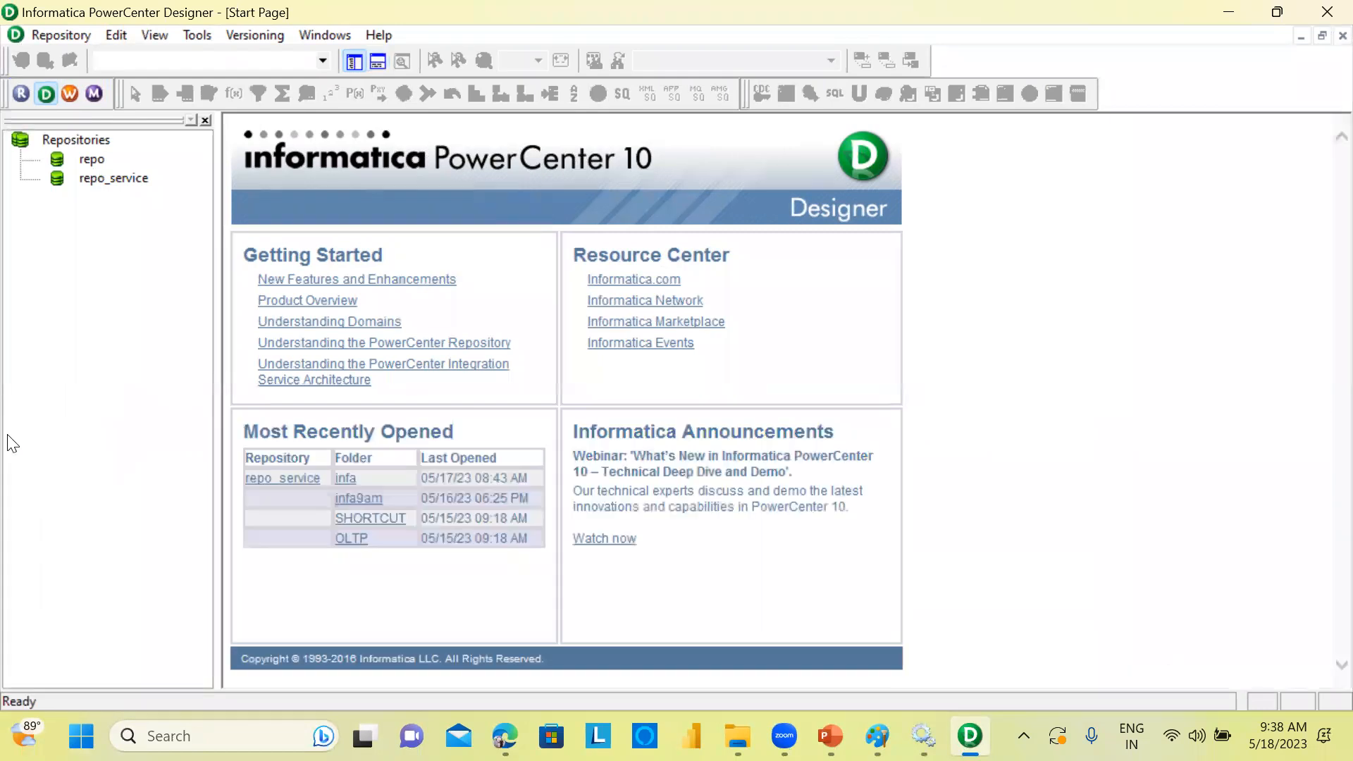
Connect to the repo_service repository with the username Administrator and the account password.
double_click(91, 179)
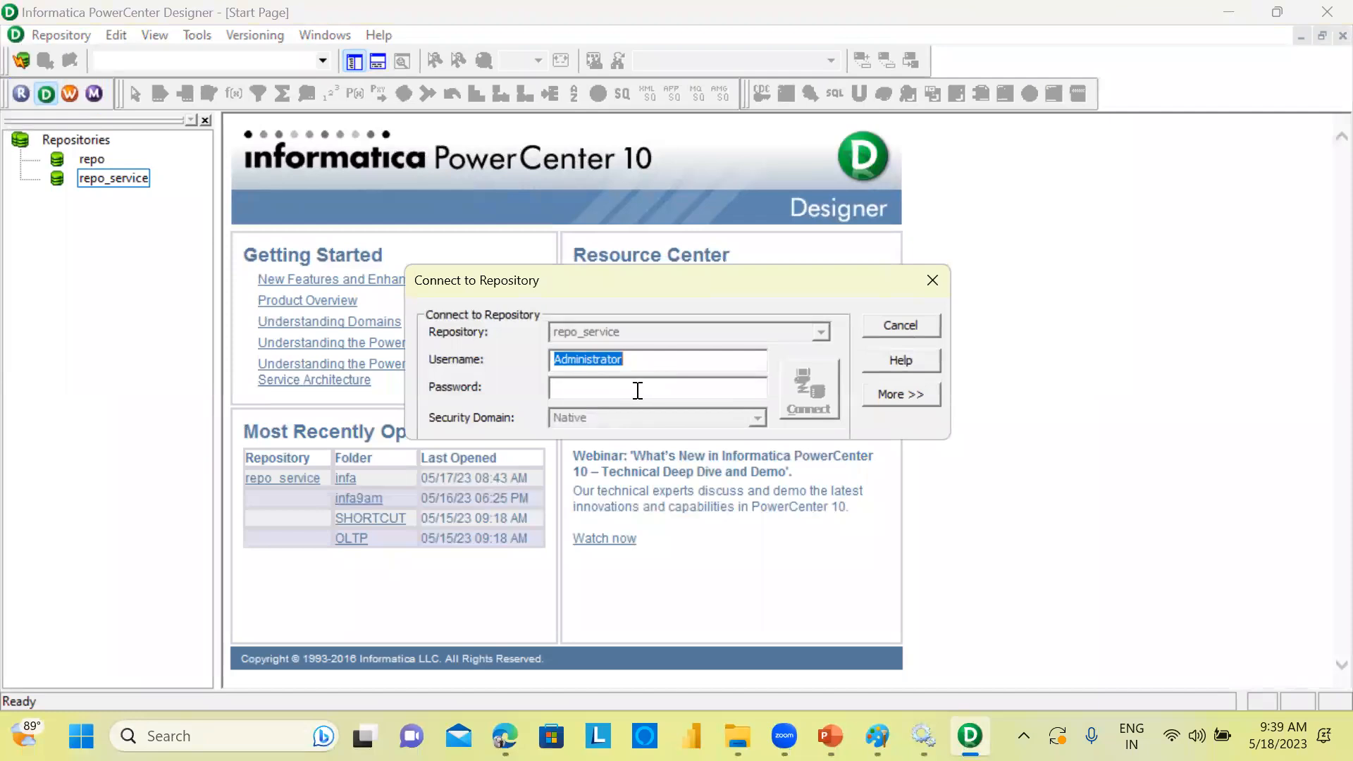
left_click_drag(637, 358, 512, 365)
left_click(556, 387)
key("ctrl+v")
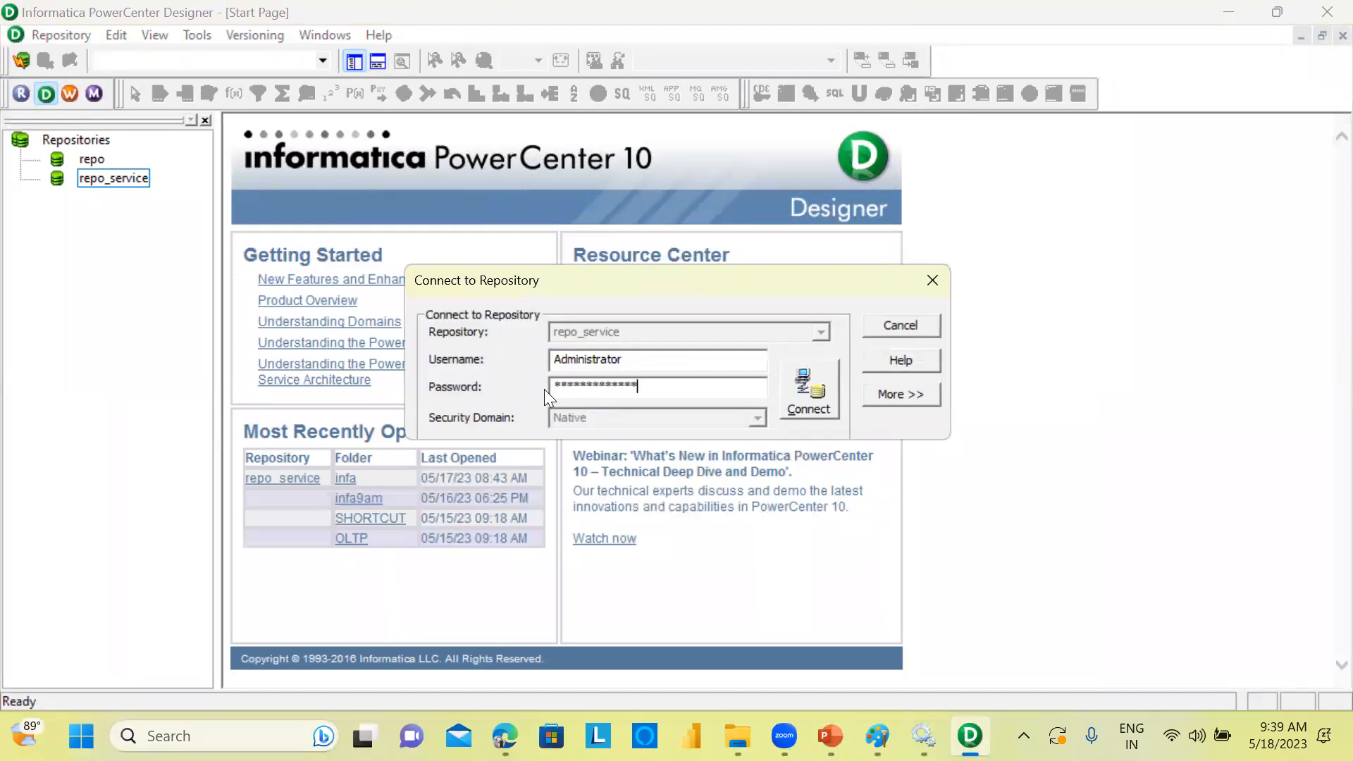
key("ctrl+1")
left_click(796, 399)
left_click_drag(771, 350, 851, 261)
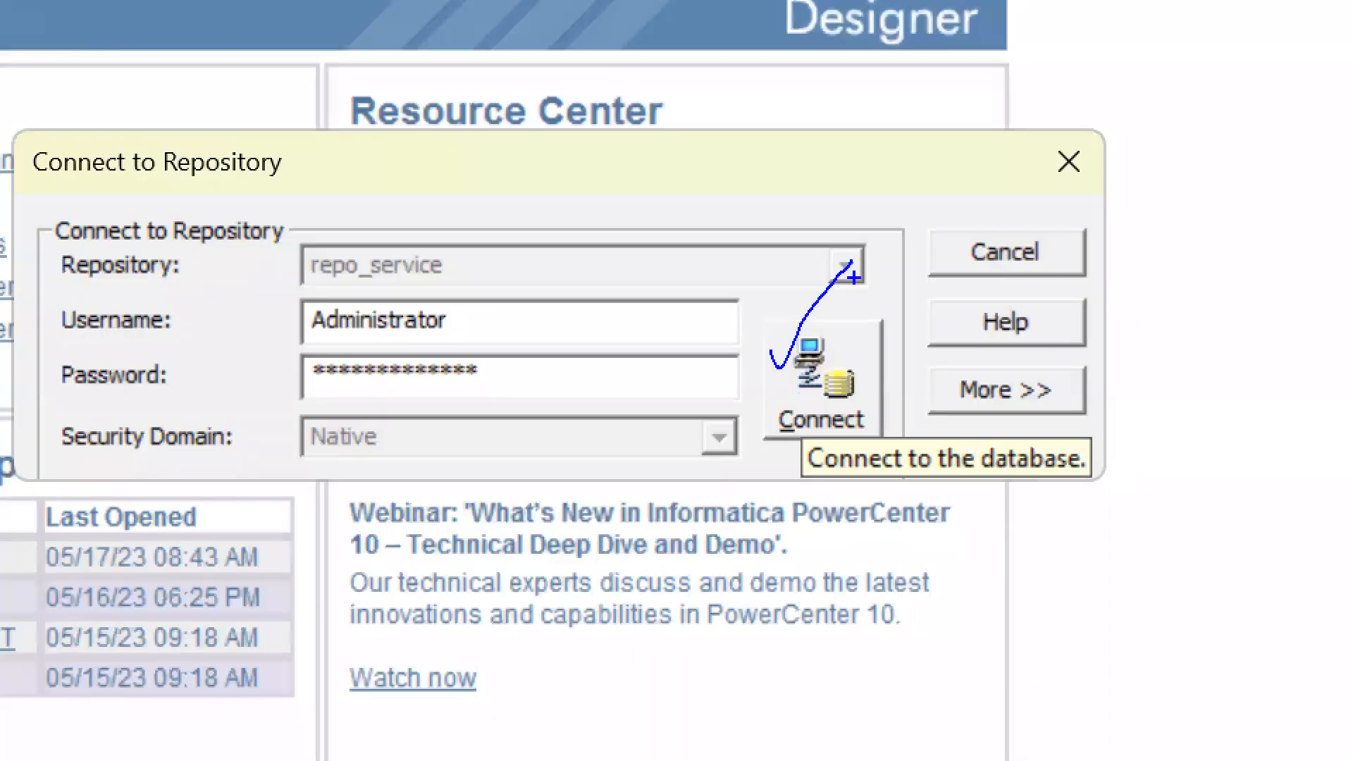
key("Escape")
left_click(811, 393)
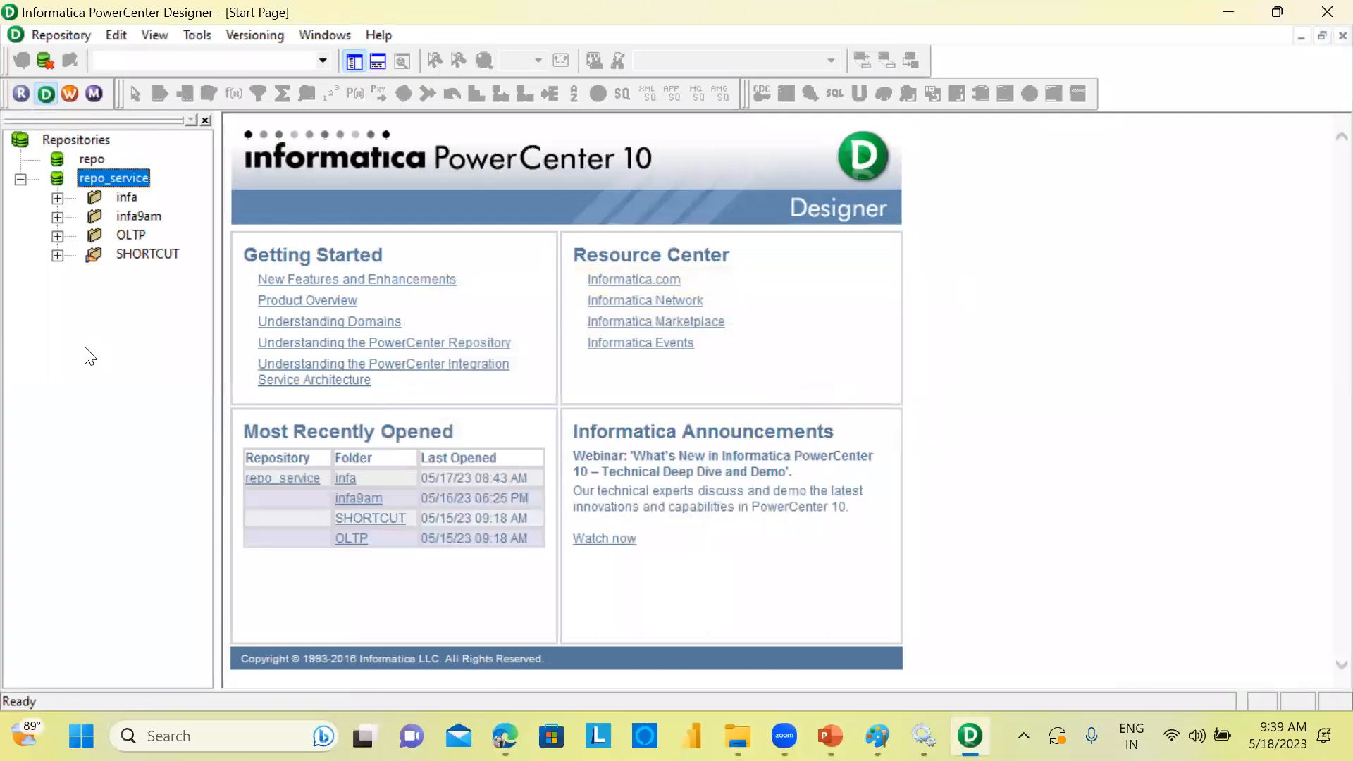
Expand the infa folder under repo_service, widen the repository navigator and open the folder in the workspace.
left_click(57, 199)
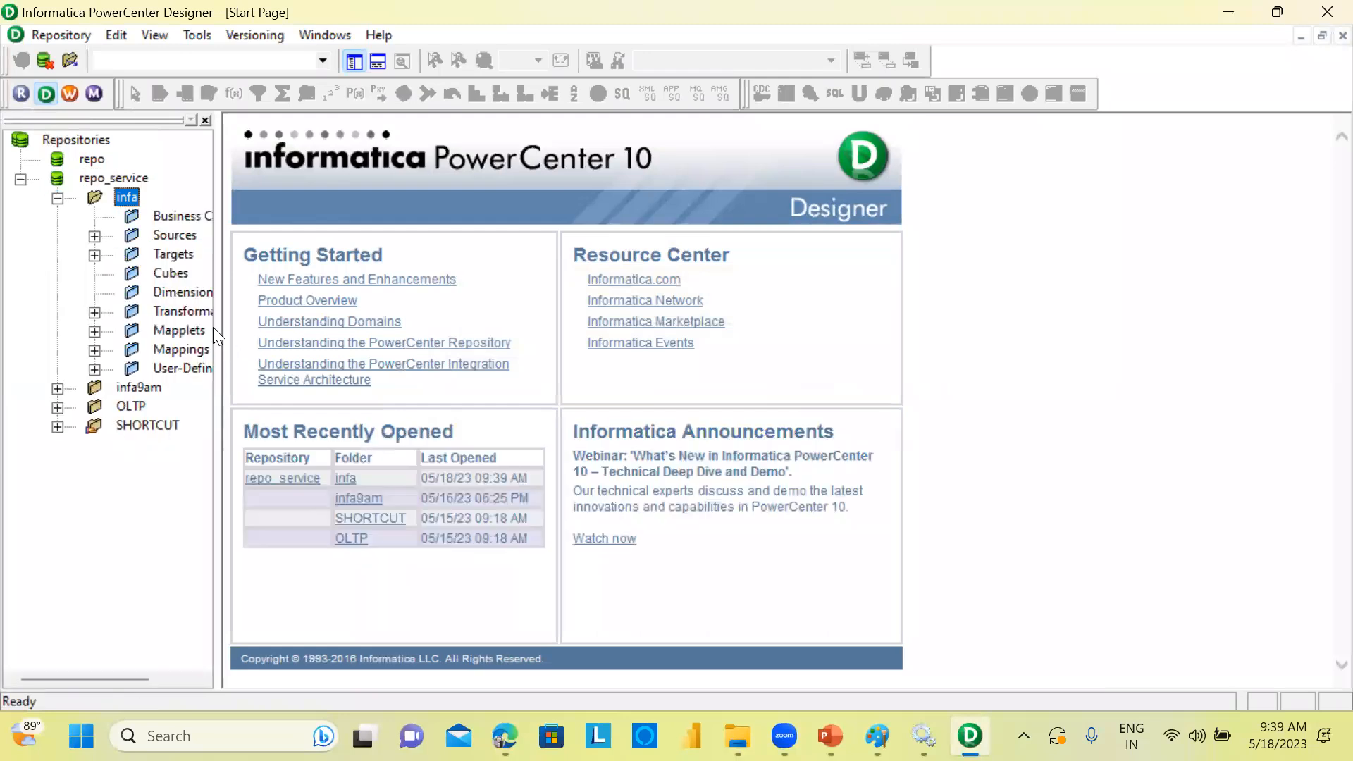
left_click_drag(219, 326, 307, 381)
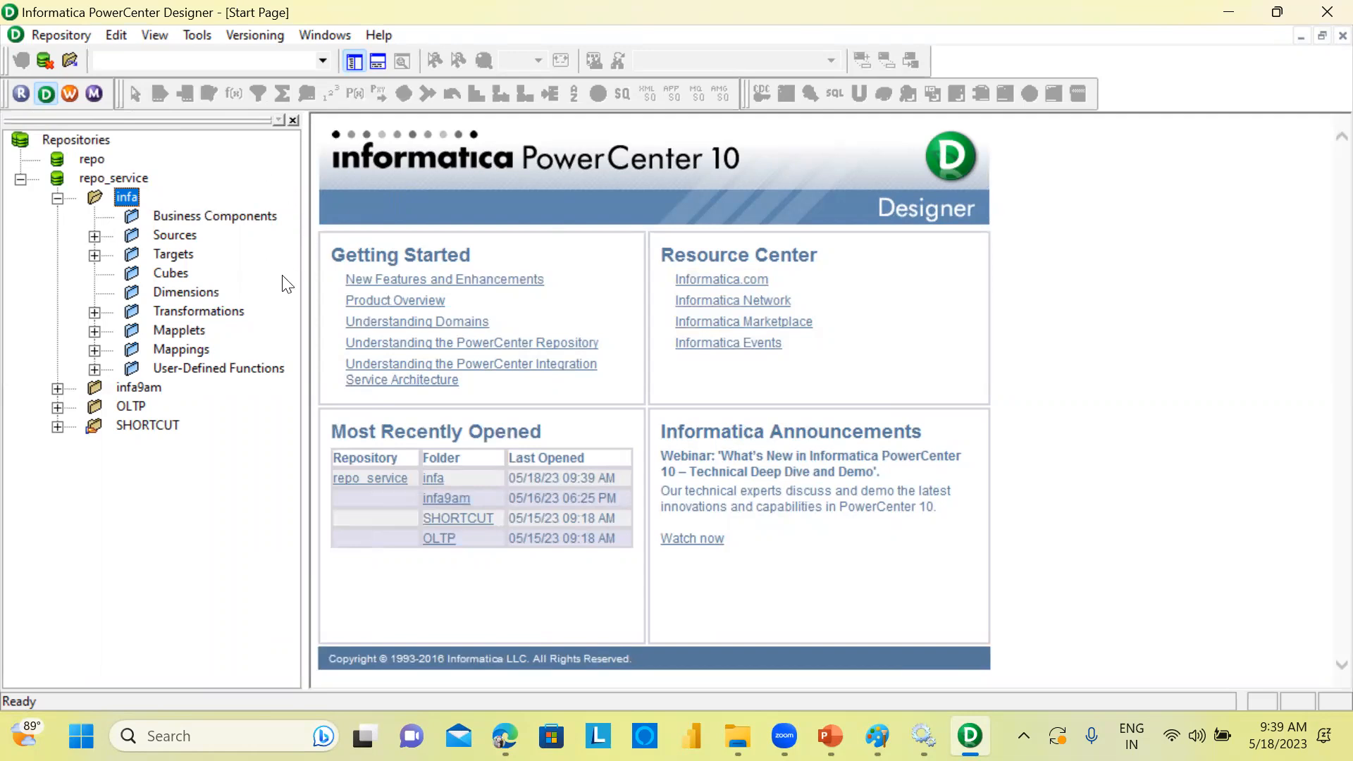
right_click(125, 199)
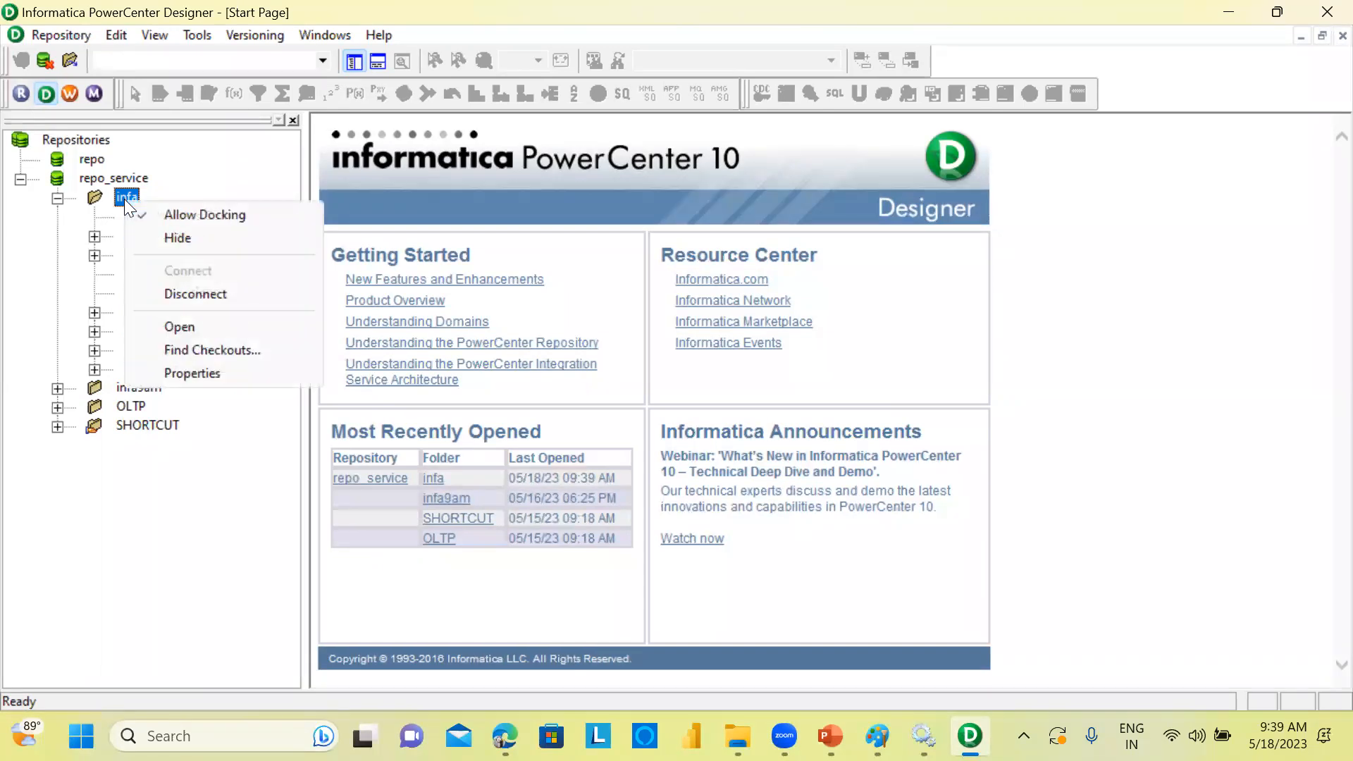
left_click(179, 327)
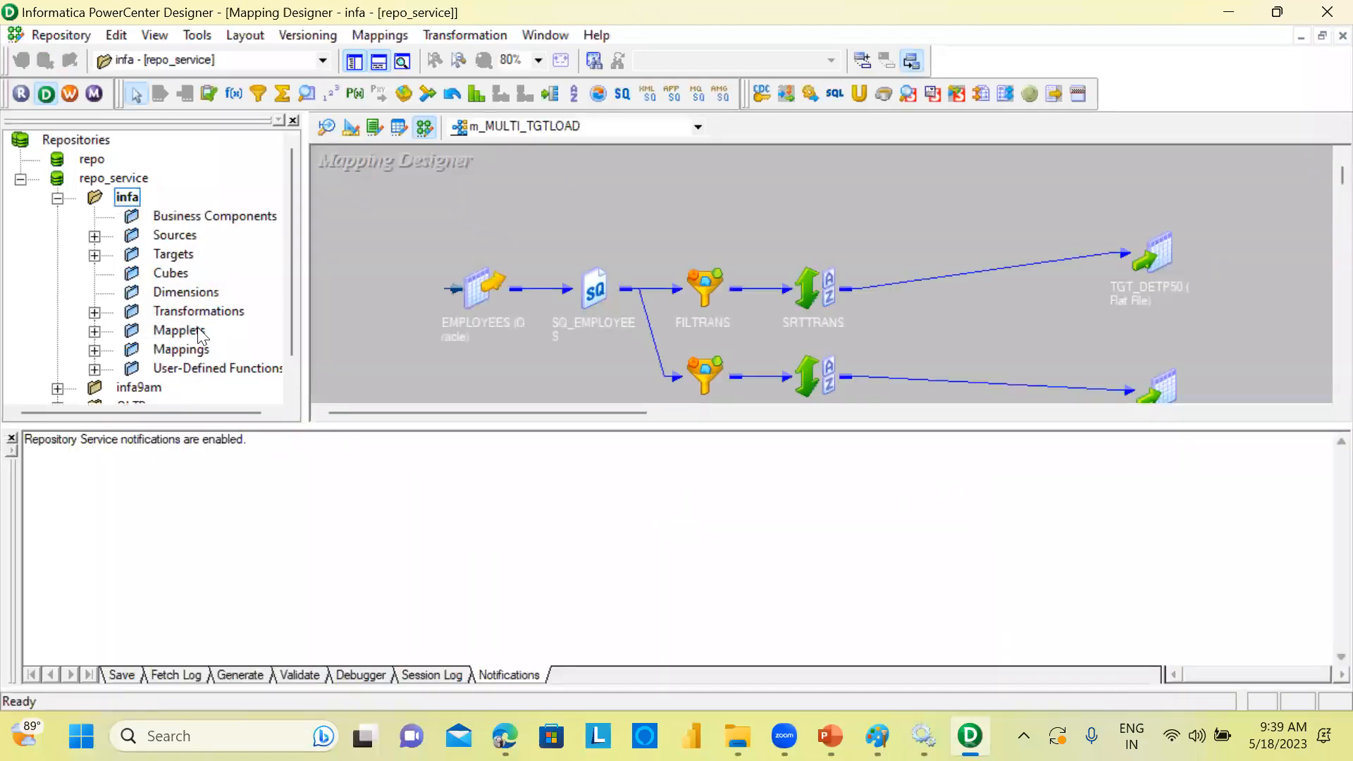
Hide the output window and arrange all objects of the m_MULTI_TGTLOAD mapping as icons.
left_click(11, 438)
right_click(454, 461)
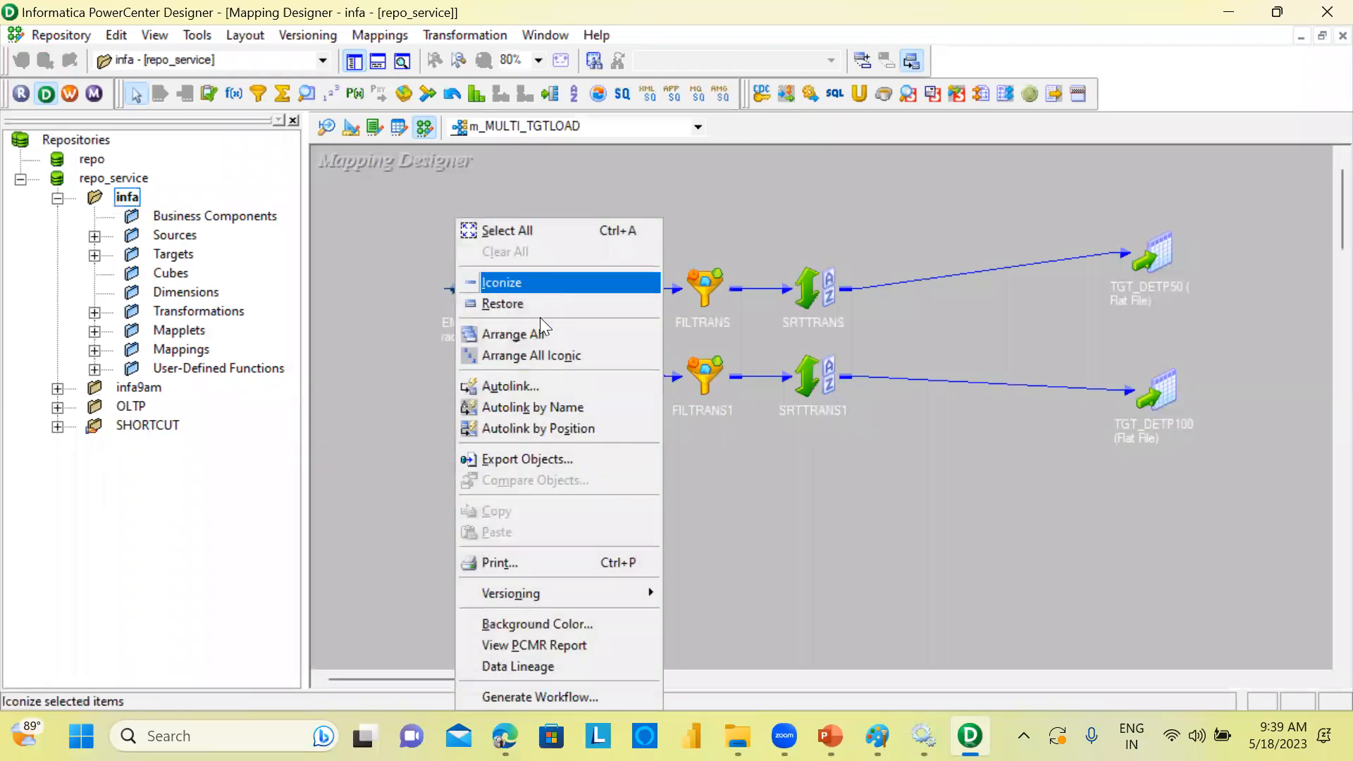
left_click(532, 356)
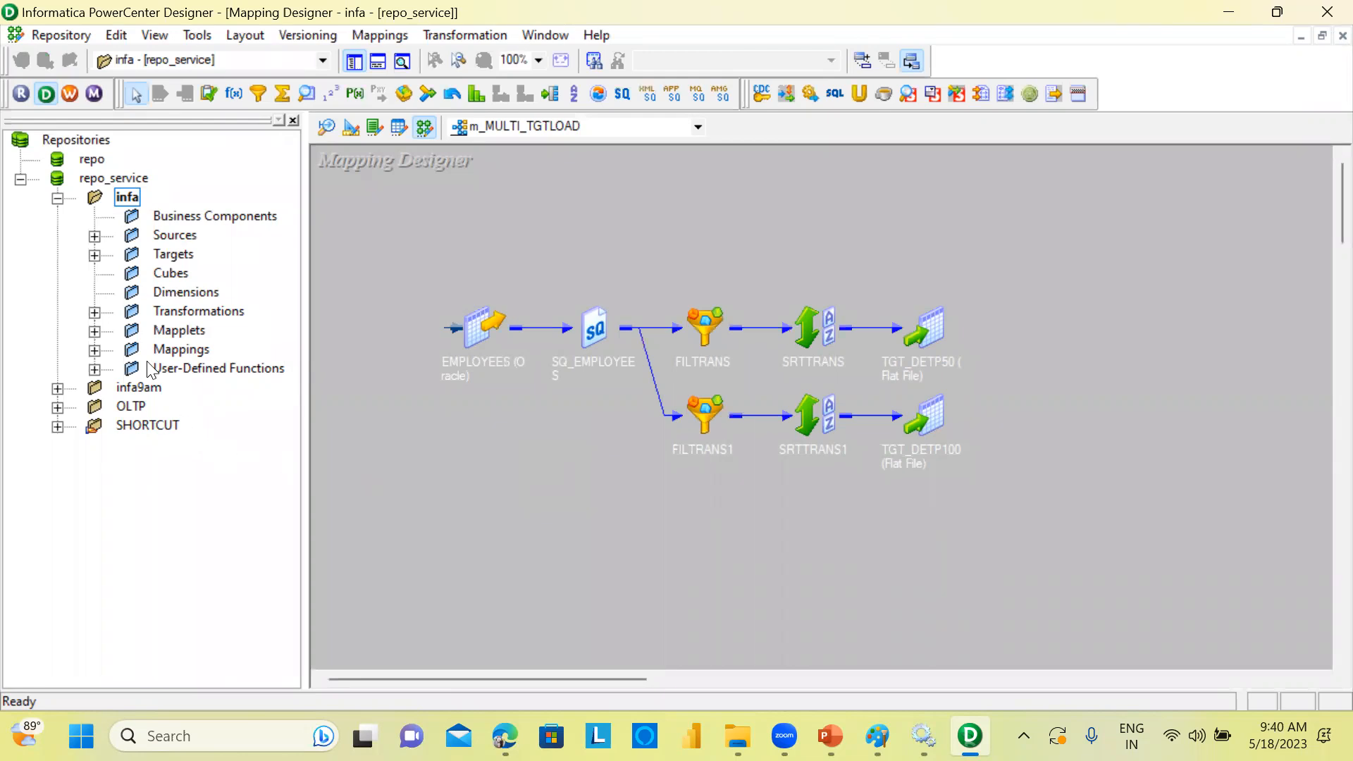
Expand the Mappings folder under infa and widen the repository navigator to show the full mapping names.
left_click(95, 349)
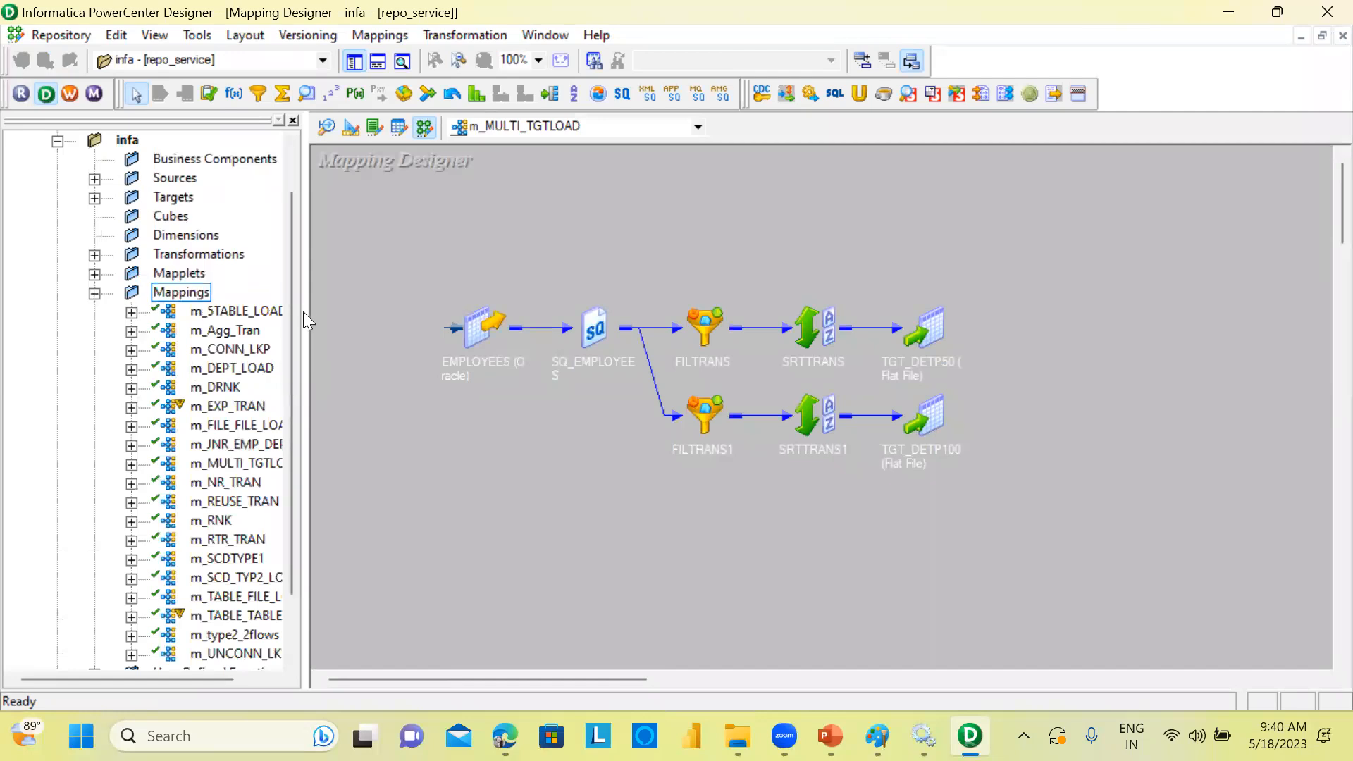
left_click_drag(304, 315, 379, 310)
scroll(360, 305, "down", 1)
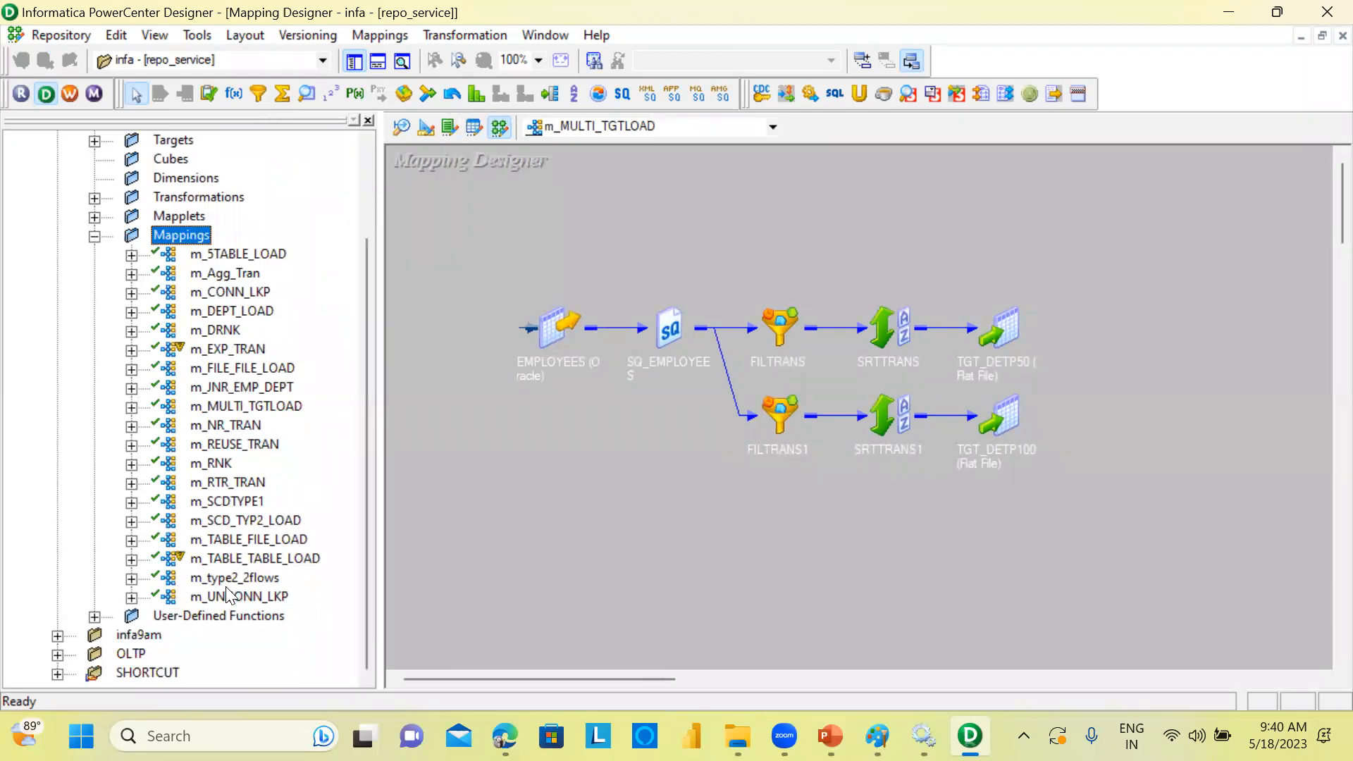
Open the m_EXP_TRAN mapping in the workspace and hide the output window.
right_click(234, 407)
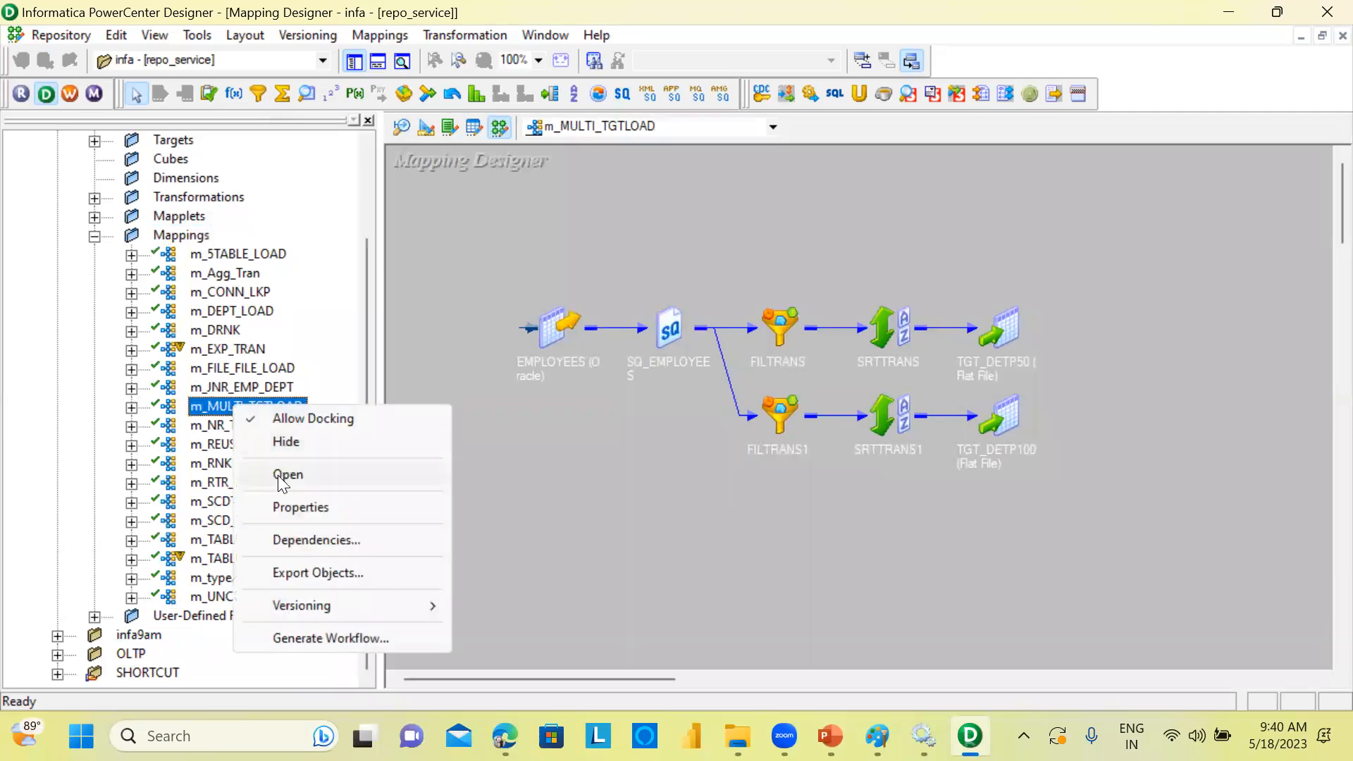
left_click(224, 348)
right_click(224, 349)
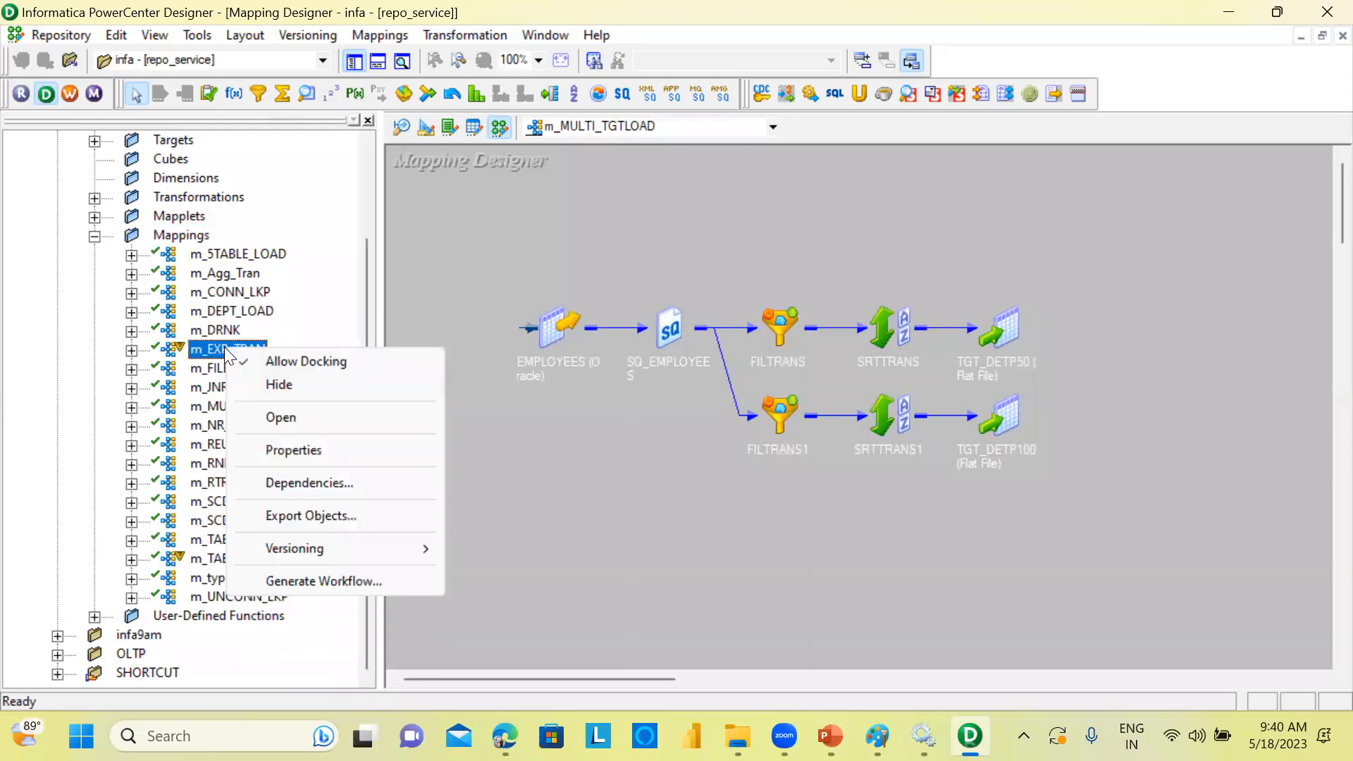
left_click(295, 412)
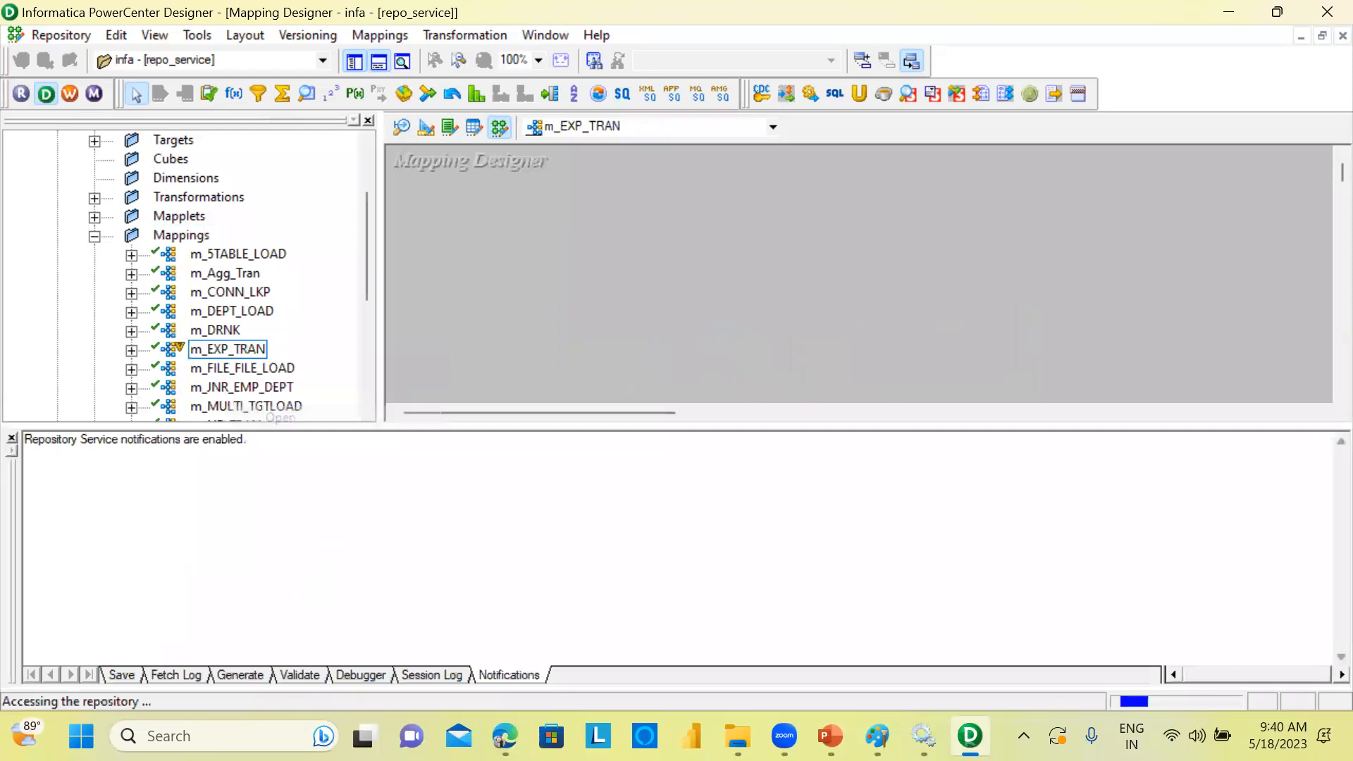
left_click(11, 438)
Open the m_FILE_FILE_LOAD mapping in the workspace and hide the output window.
right_click(237, 368)
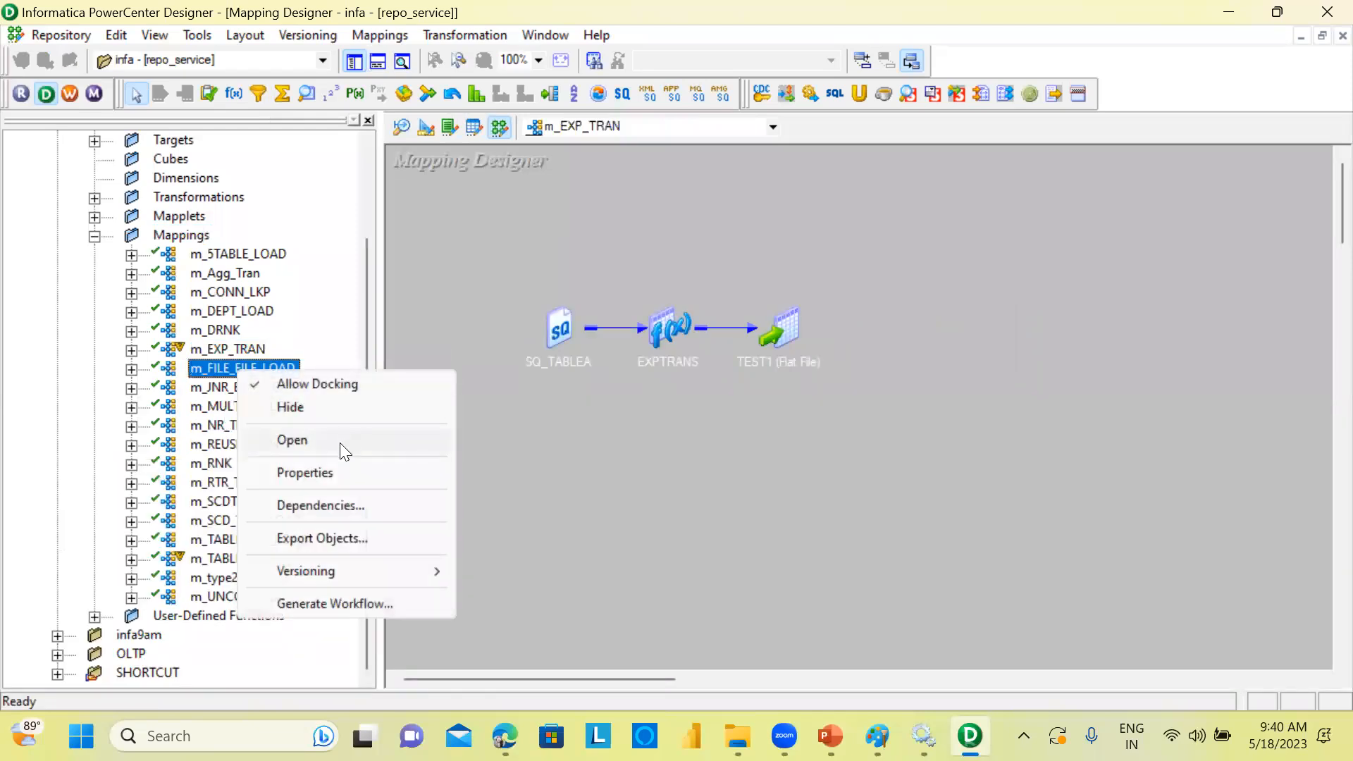
left_click(340, 442)
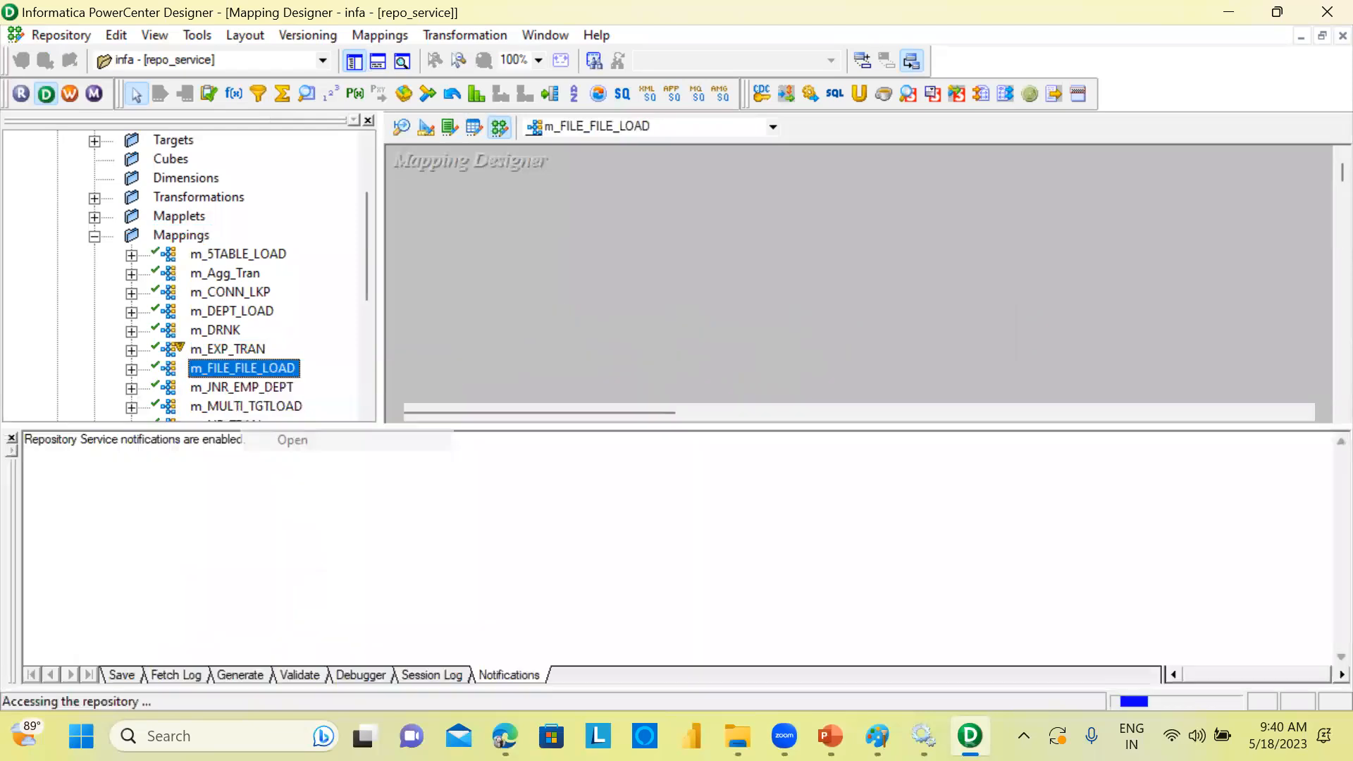
left_click(11, 438)
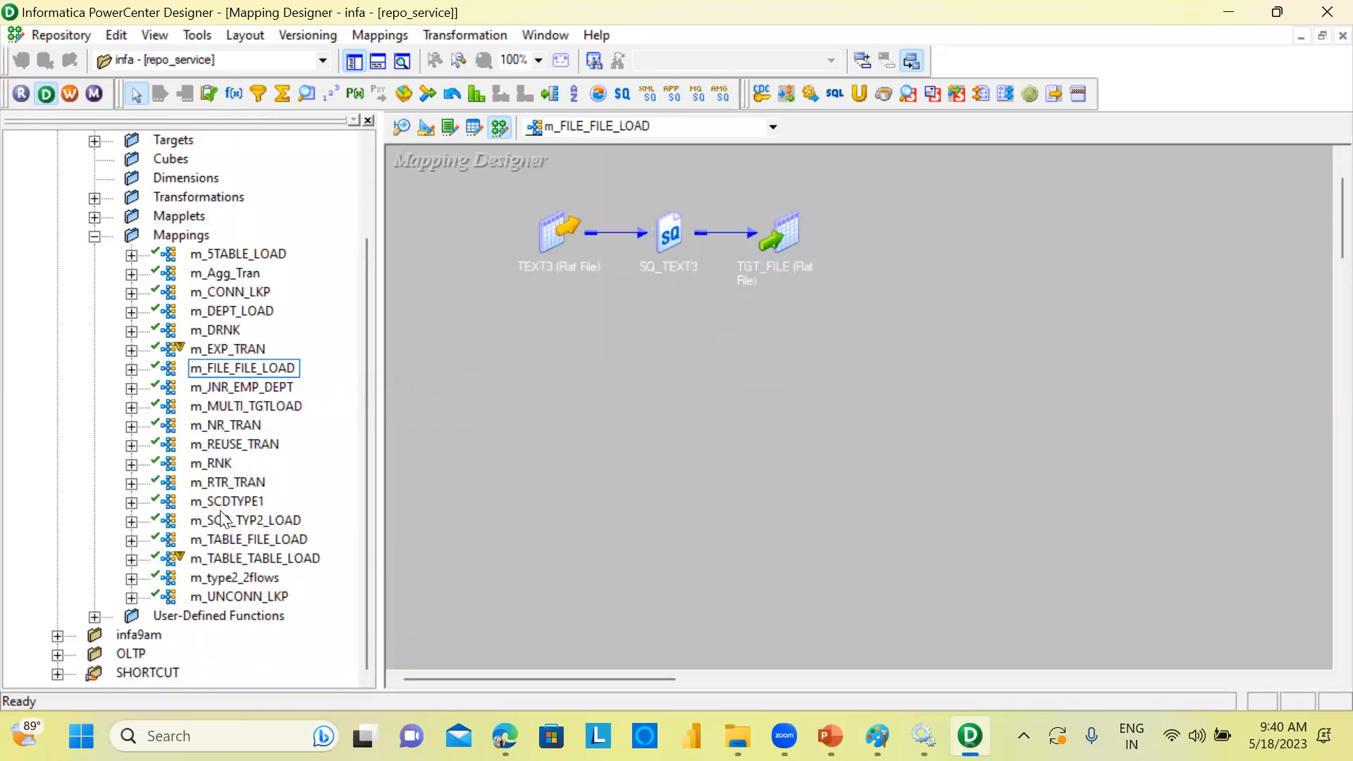
Open the m_REUSE_TRAN mapping in the workspace and hide the output window.
right_click(220, 445)
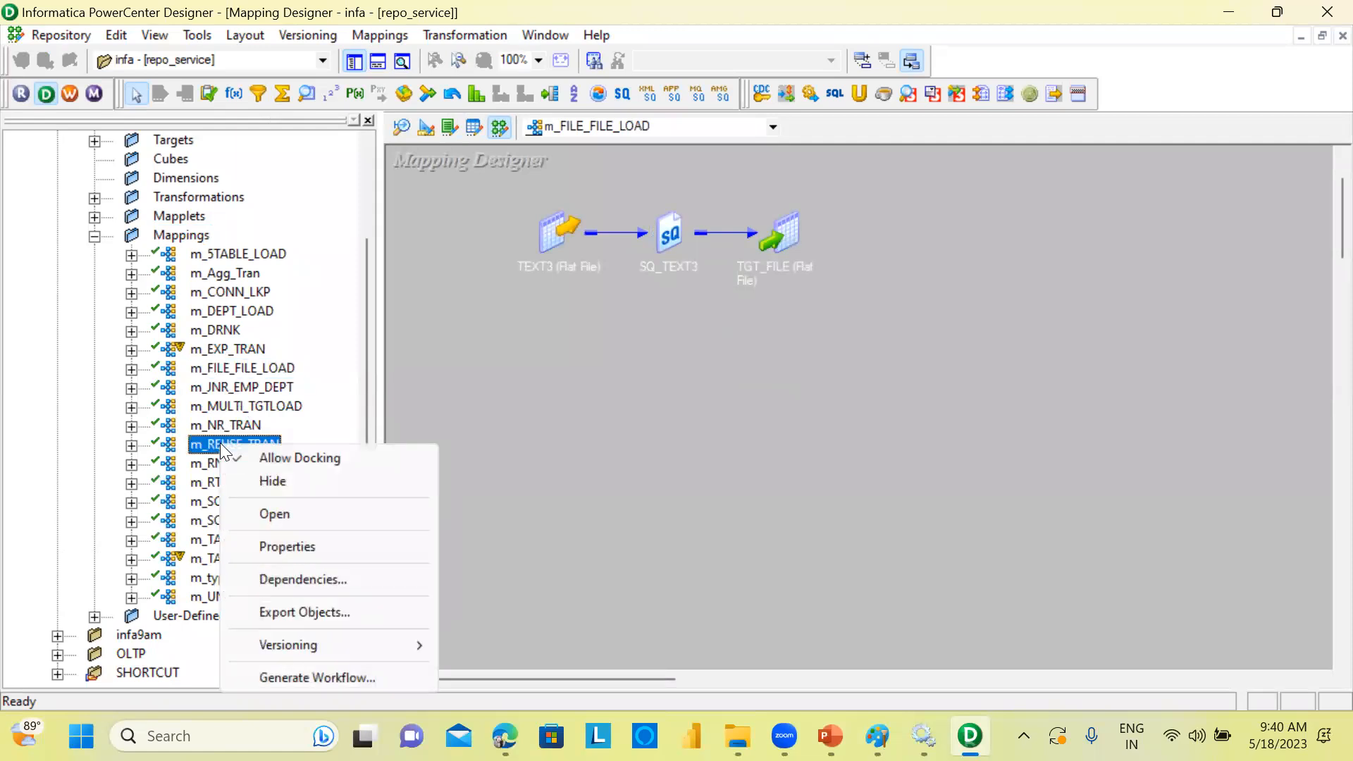
left_click(272, 515)
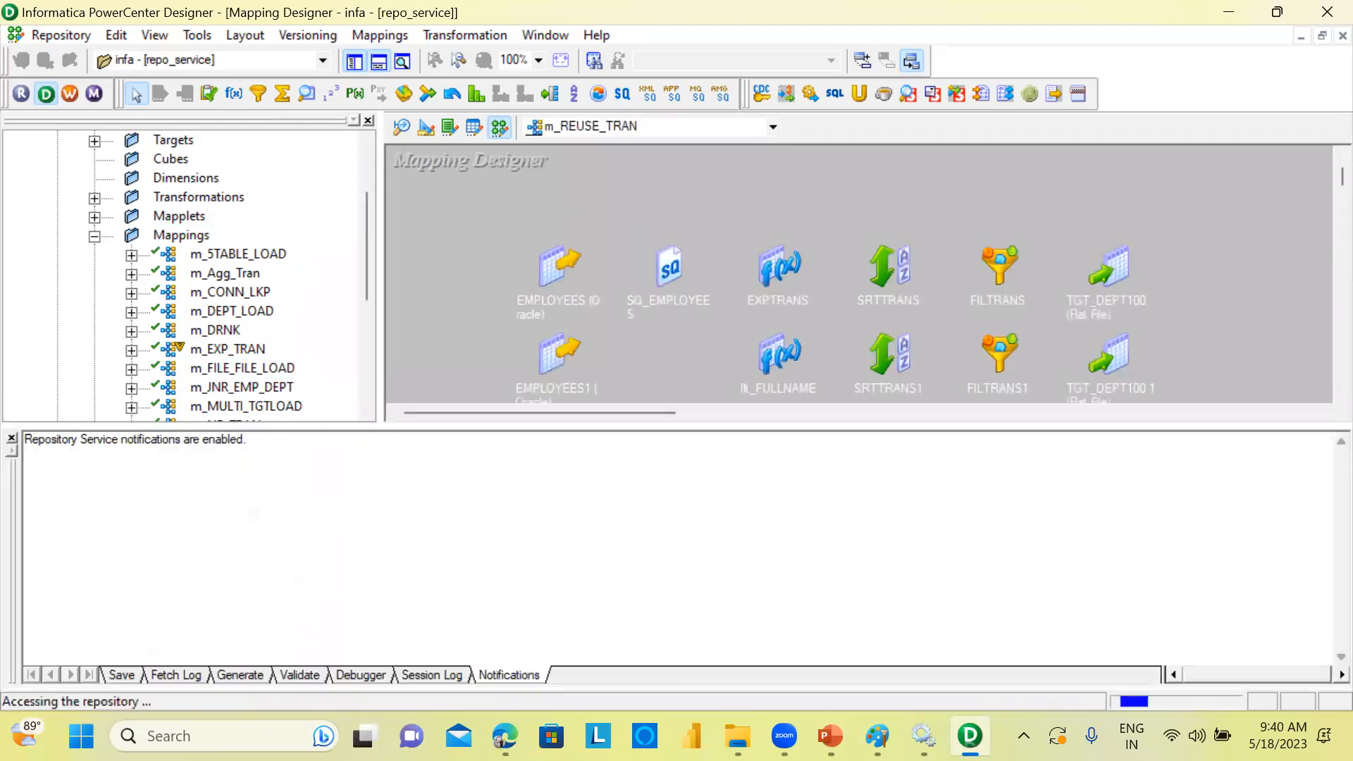
left_click(11, 439)
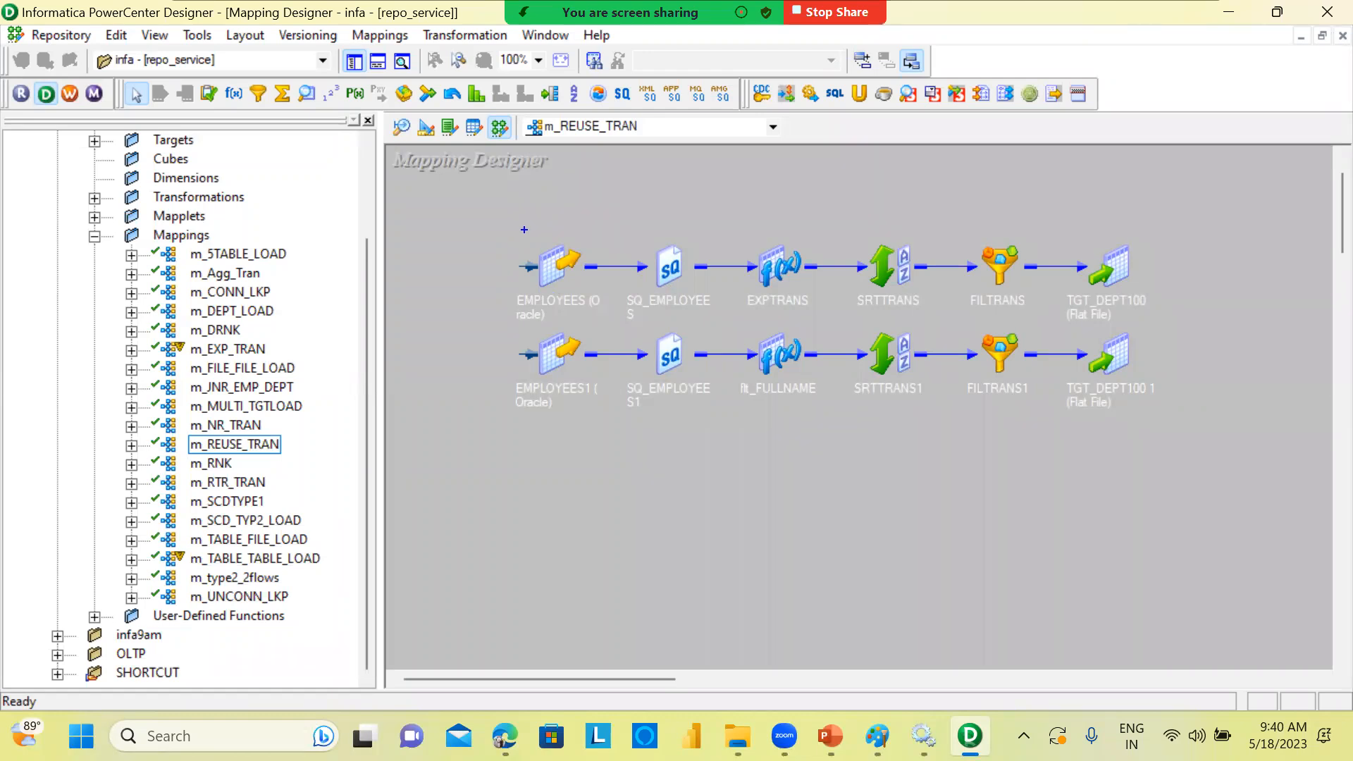
Annotate the upper m_REUSE_TRAN pipeline with boxes around its source, target and transformations, and trace the data flow between them.
left_click_drag(515, 225, 587, 326)
left_click_drag(1064, 232, 1154, 328)
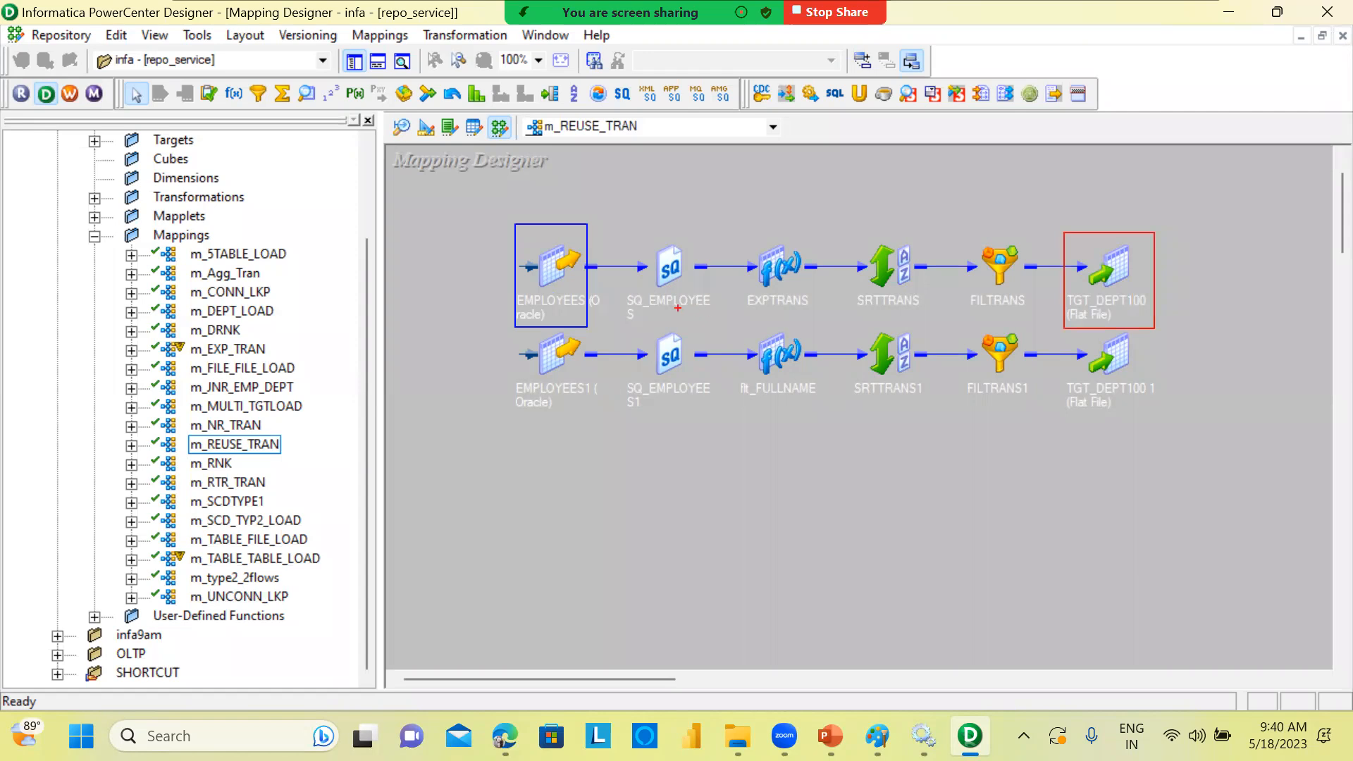
mouse_move(586, 287)
left_mouse_down()
mouse_move(641, 255)
mouse_move(697, 283)
mouse_move(845, 250)
mouse_move(908, 270)
mouse_move(1017, 235)
mouse_move(1074, 273)
mouse_move(1059, 284)
left_mouse_up()
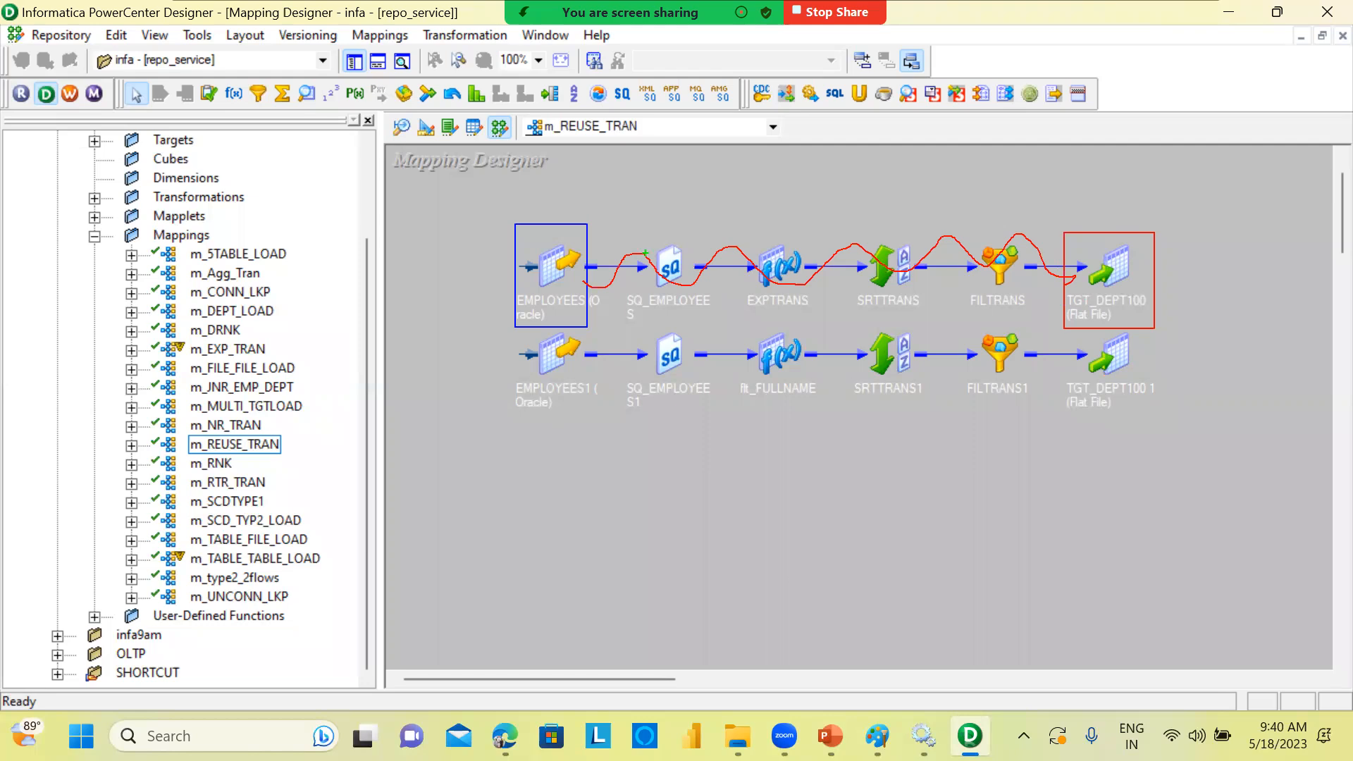
mouse_move(628, 221)
left_mouse_down()
mouse_move(667, 329)
mouse_move(887, 349)
mouse_move(1006, 336)
mouse_move(1026, 310)
mouse_move(1040, 315)
left_mouse_up()
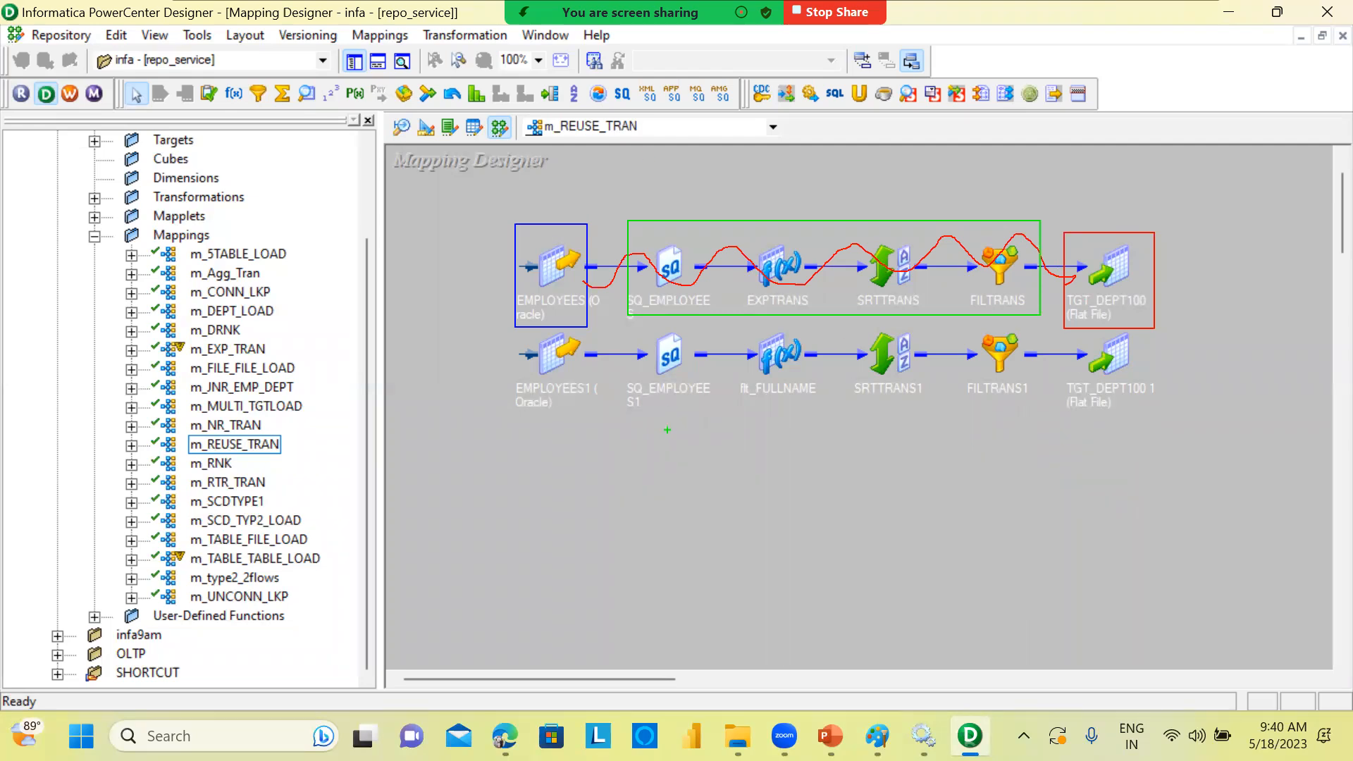
mouse_move(582, 291)
left_mouse_down()
mouse_move(638, 303)
mouse_move(667, 246)
mouse_move(715, 292)
left_mouse_up()
mouse_move(781, 262)
left_mouse_down()
mouse_move(837, 299)
mouse_move(886, 260)
mouse_move(945, 282)
mouse_move(982, 243)
mouse_move(1023, 251)
mouse_move(1062, 282)
left_mouse_up()
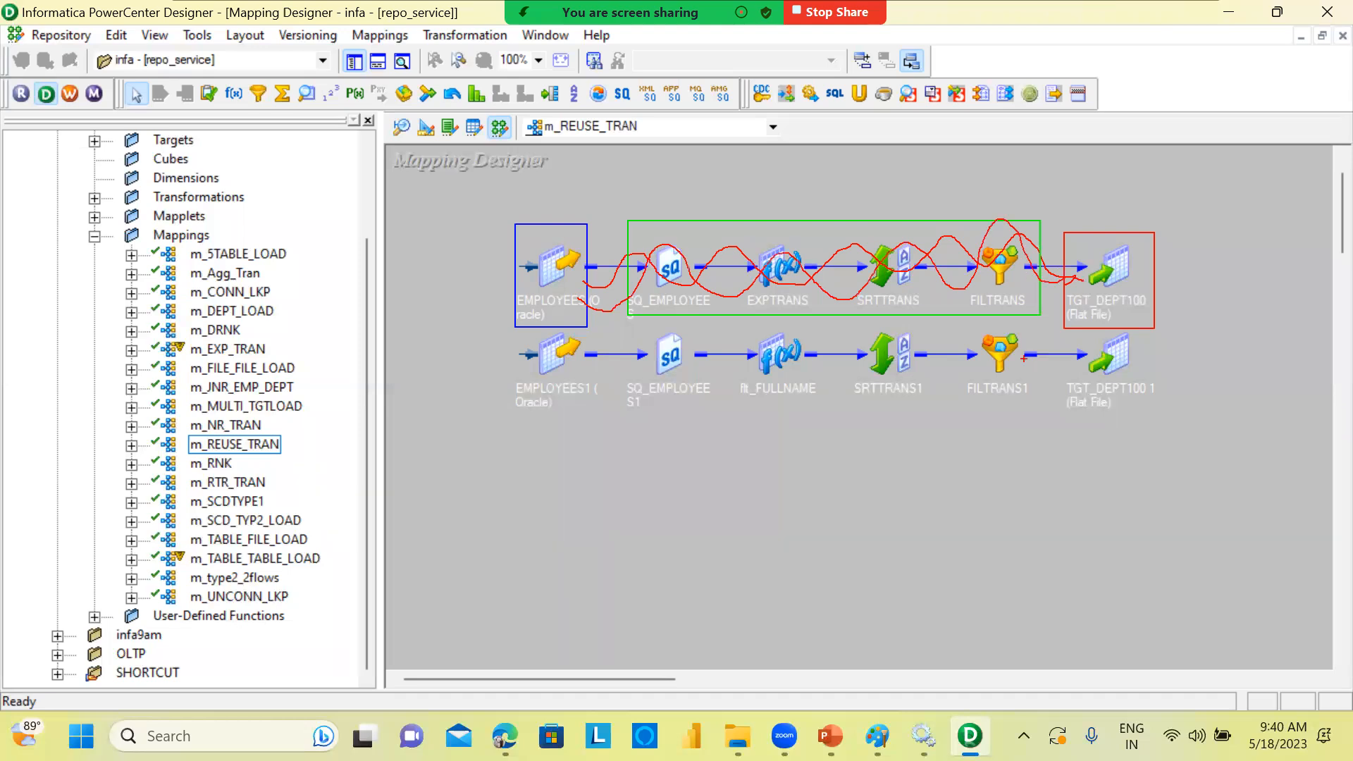
Draw callout lines from SQ_EMPLOYEES, EXPTRANS, SRTTRANS, FILTRANS and the TGT_DEPT100 target in the upper pipeline.
left_click_drag(664, 236, 691, 204)
left_click_drag(759, 237, 788, 211)
left_click_drag(874, 240, 943, 162)
left_click_drag(979, 220, 1028, 169)
left_click_drag(1091, 233, 1153, 167)
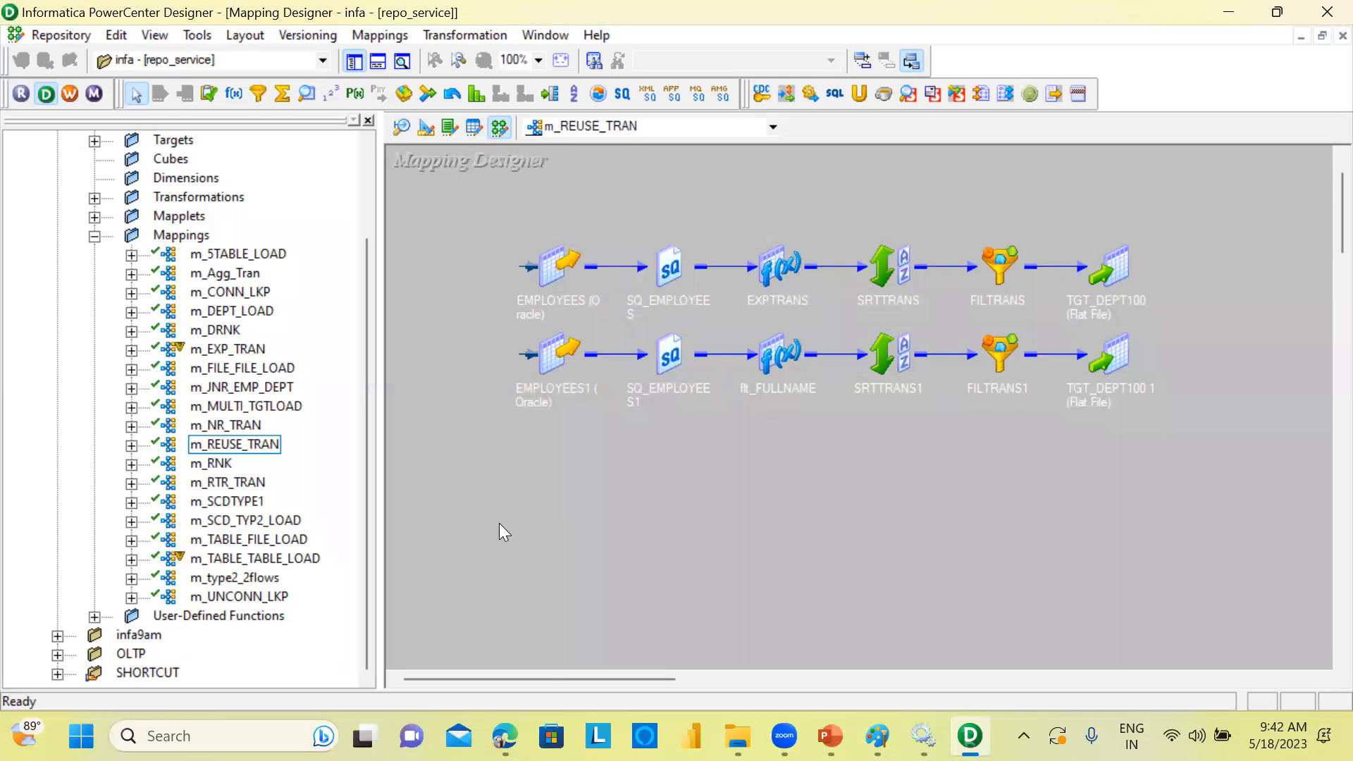
Point out the separate pipelines and the whole m_REUSE_TRAN mapping by selecting their objects, and clear the selection.
left_click_drag(523, 310, 1176, 321)
left_click_drag(512, 460, 1271, 408)
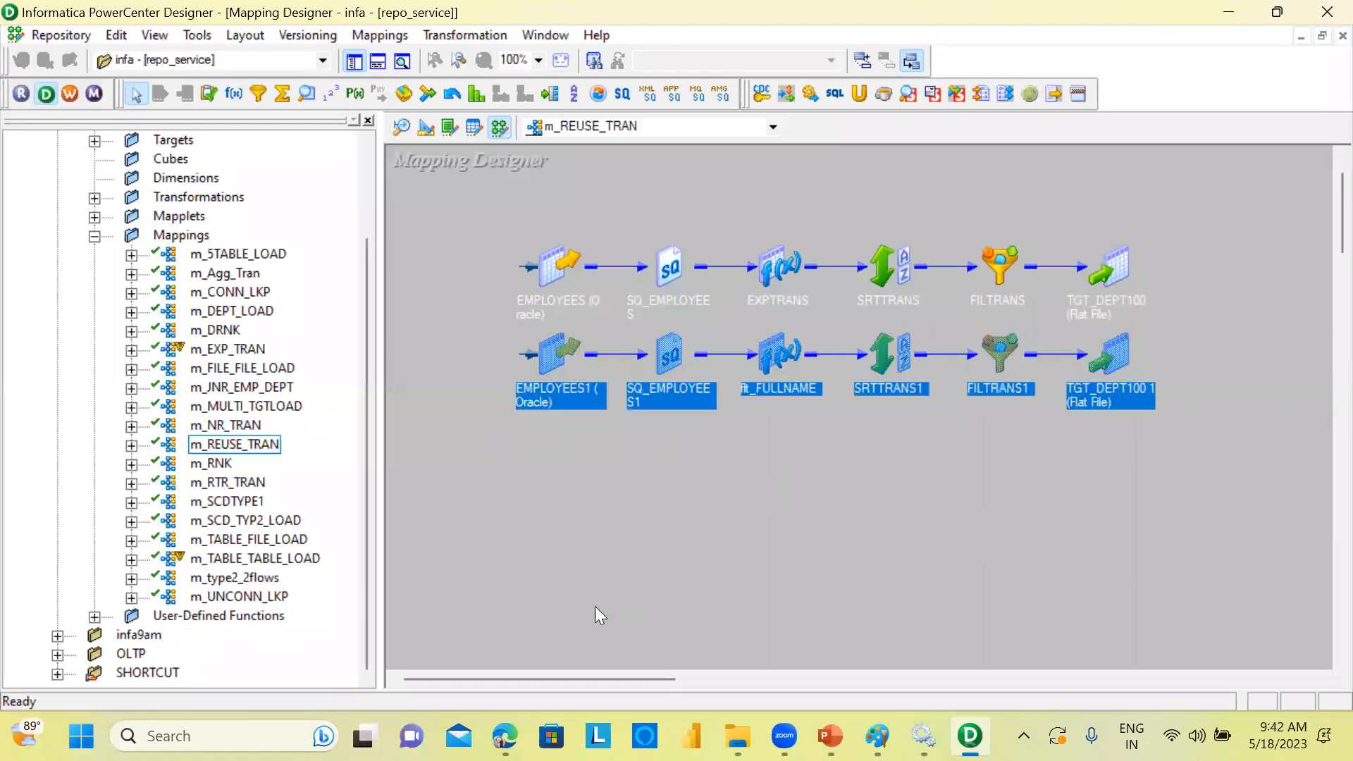
left_click_drag(447, 188, 1220, 448)
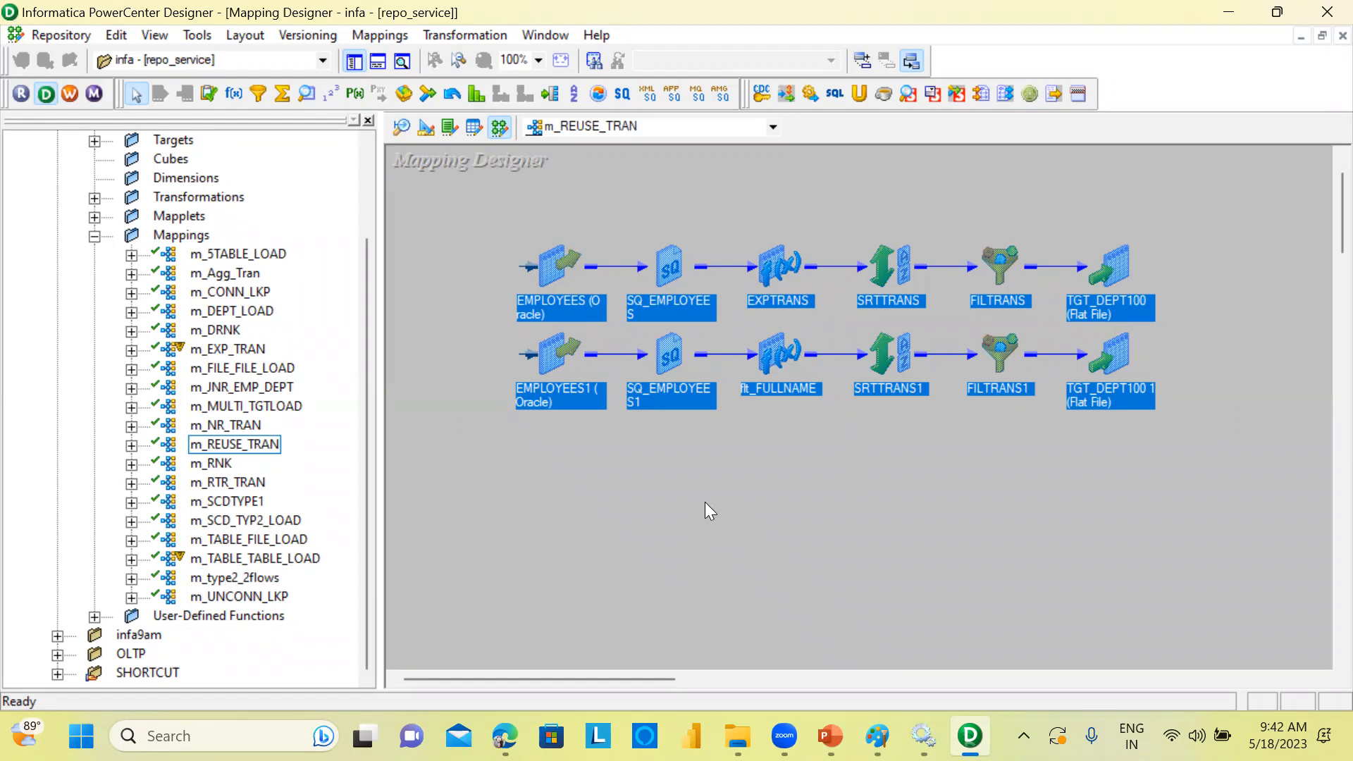
left_click(546, 506)
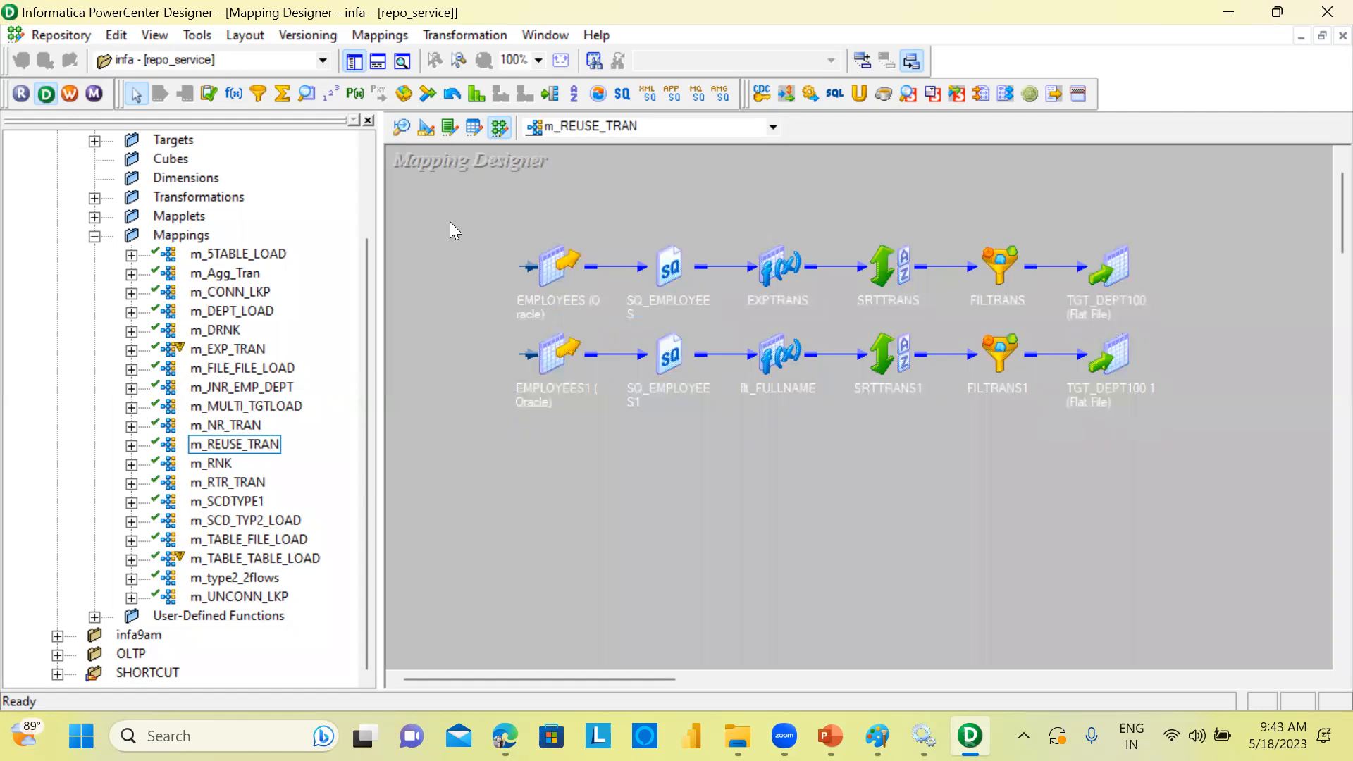
left_click_drag(456, 216, 1224, 528)
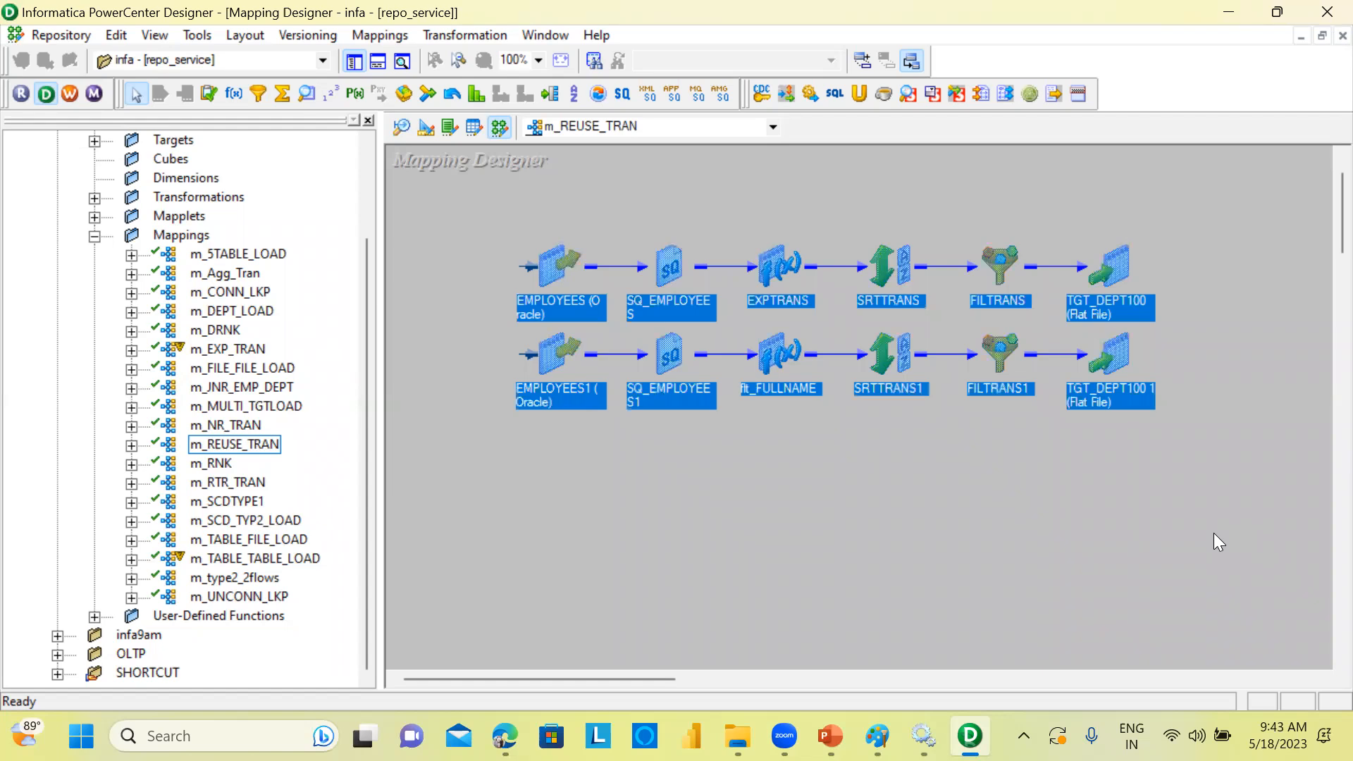
left_click(746, 543)
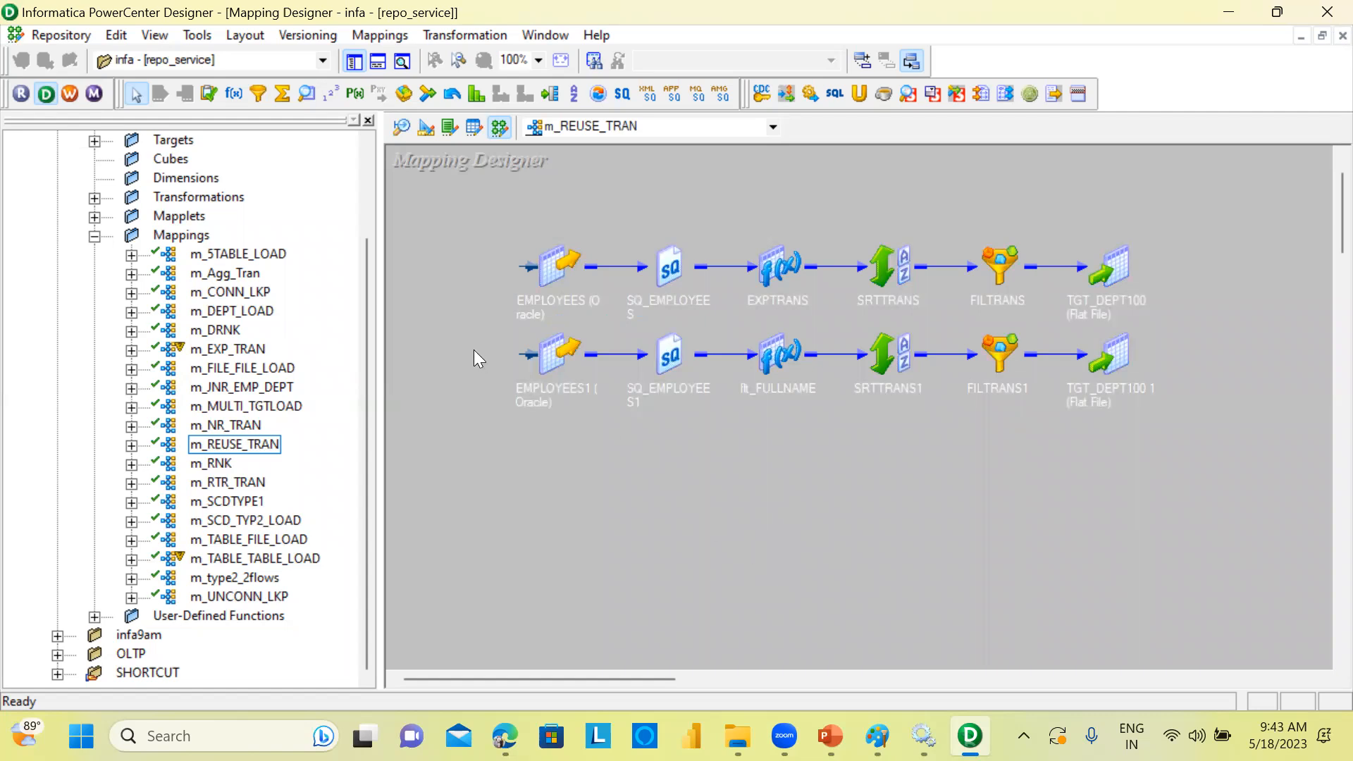
left_click_drag(477, 339, 1164, 438)
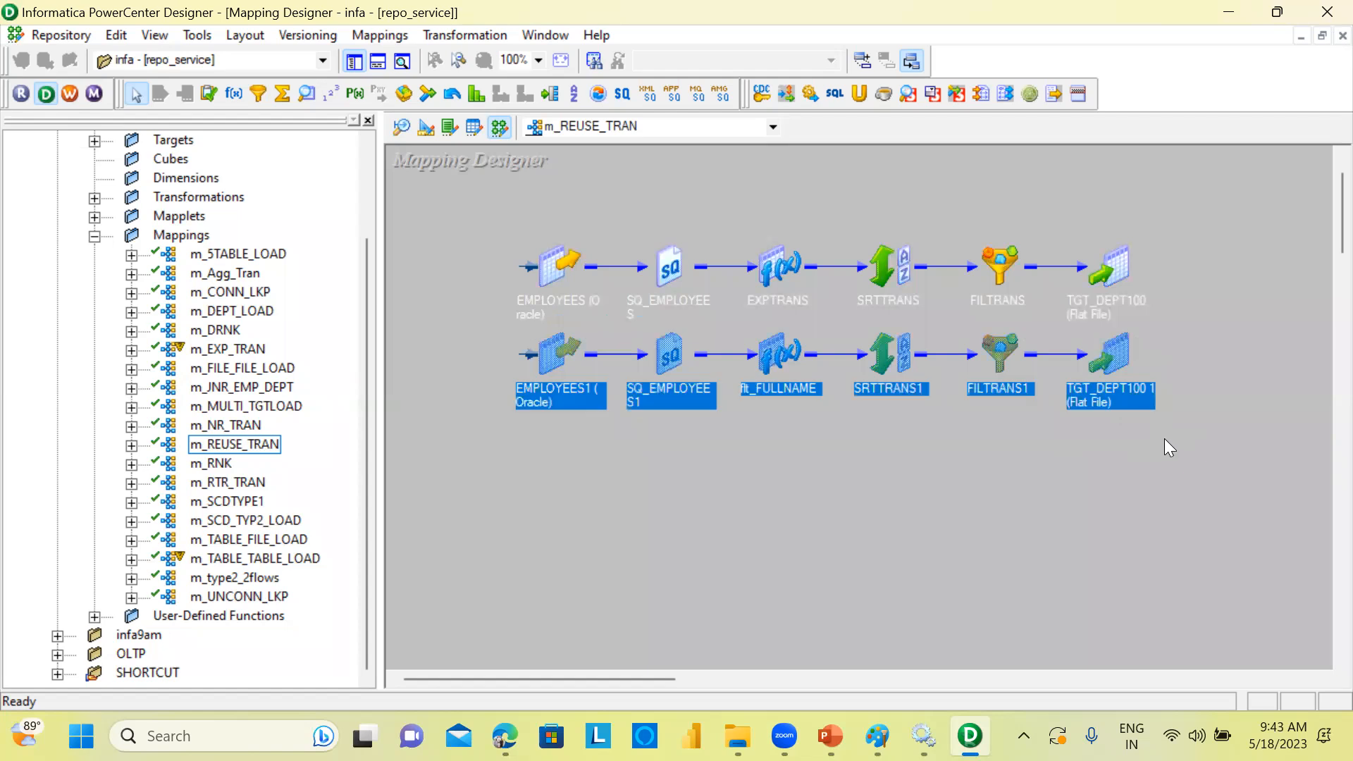
left_click(414, 298)
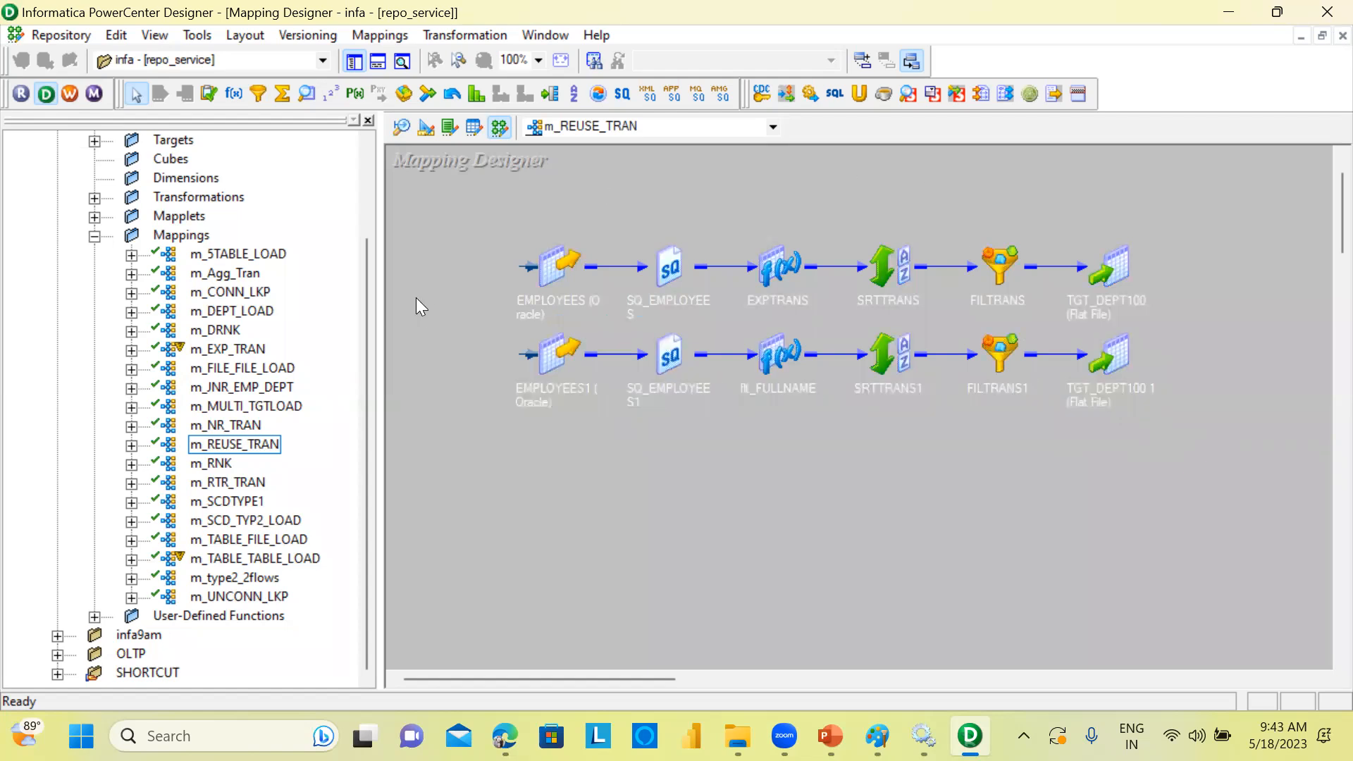
left_click_drag(463, 197, 1325, 530)
left_click(921, 513)
Launch PowerCenter Workflow Manager from Designer and dismiss its welcome tip.
left_click(72, 96)
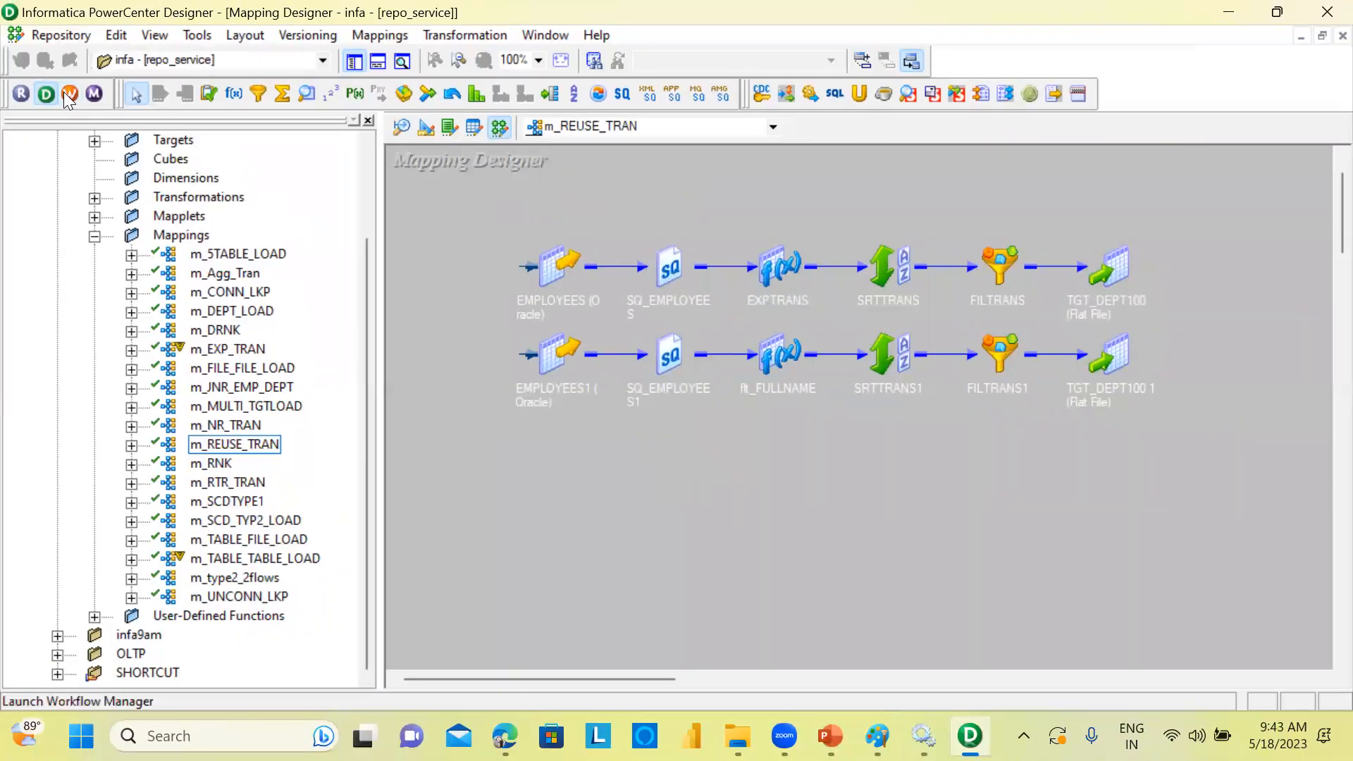
left_click(68, 93)
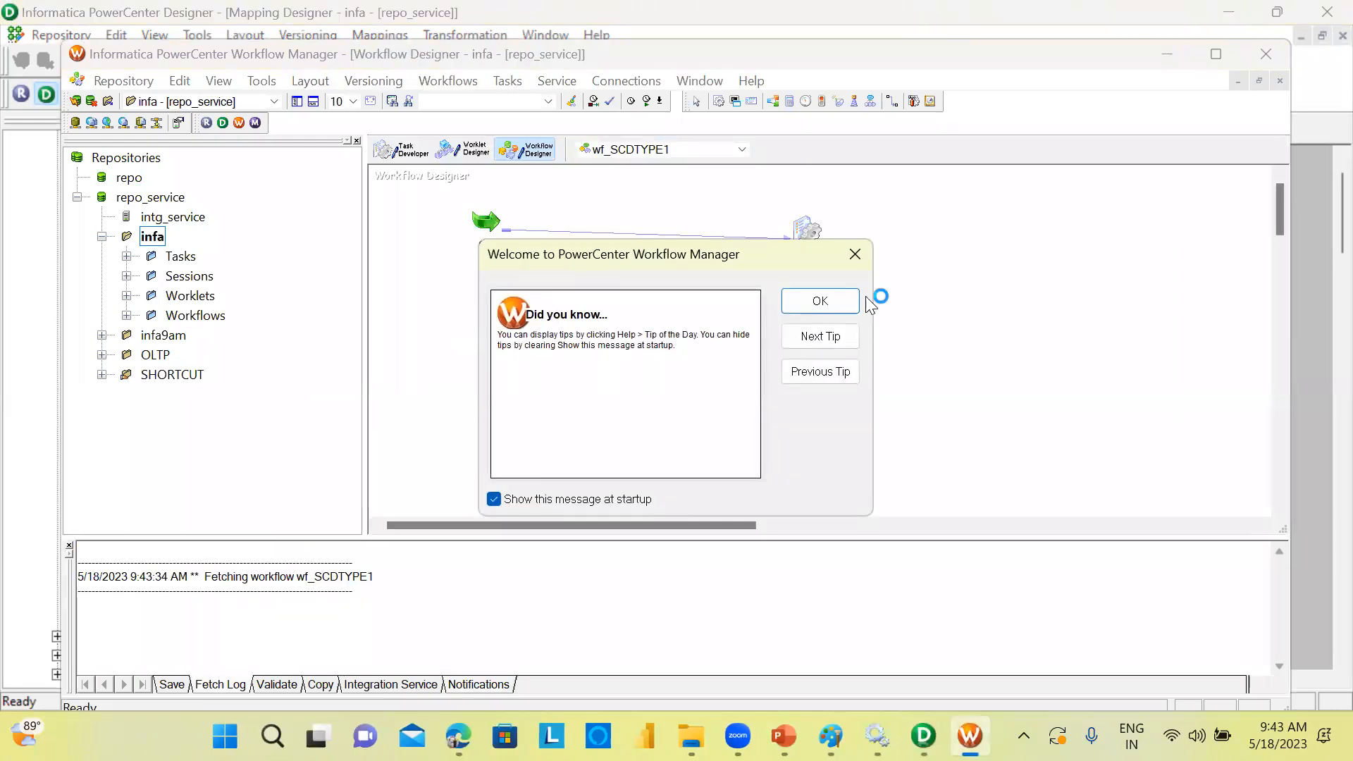
left_click(855, 254)
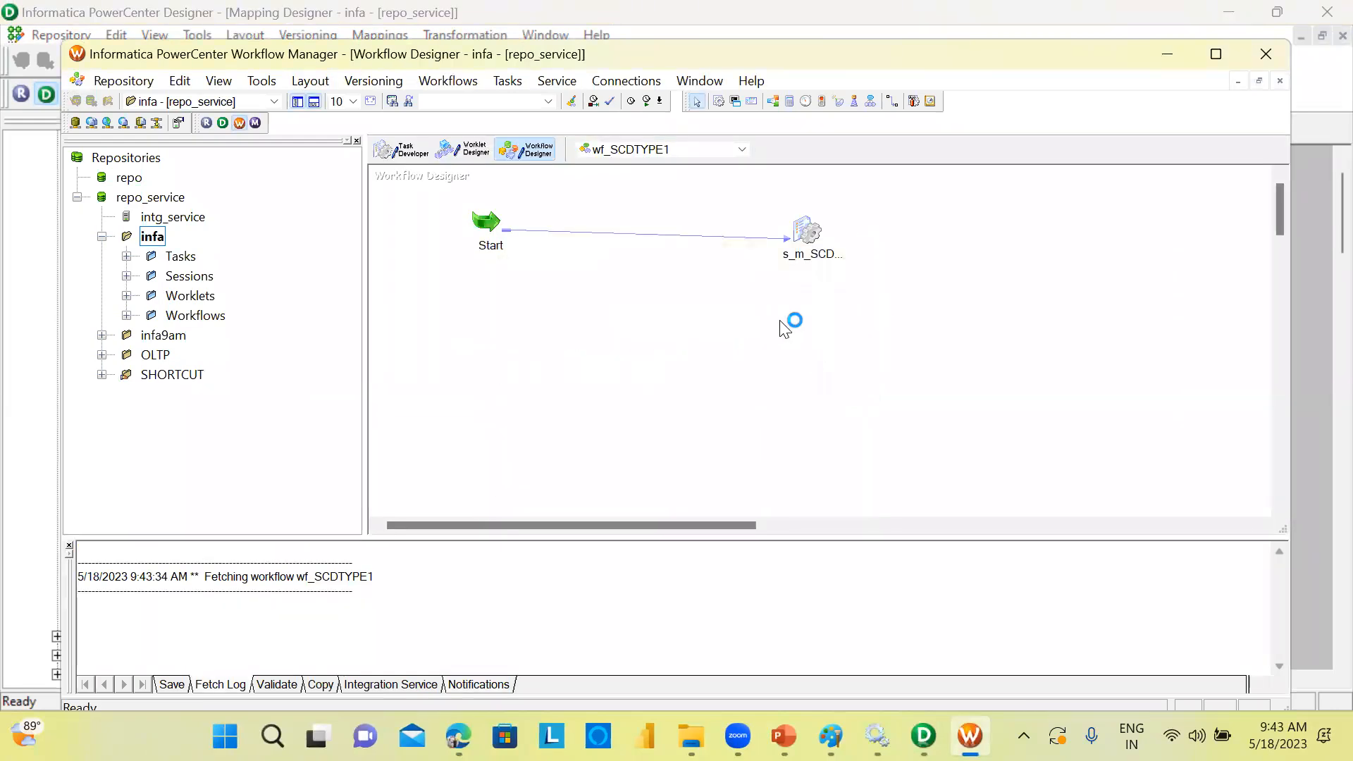
Expand the Workflows folder under infa and open the wf_REUSE_TRAN workflow in Workflow Designer.
left_click(125, 316)
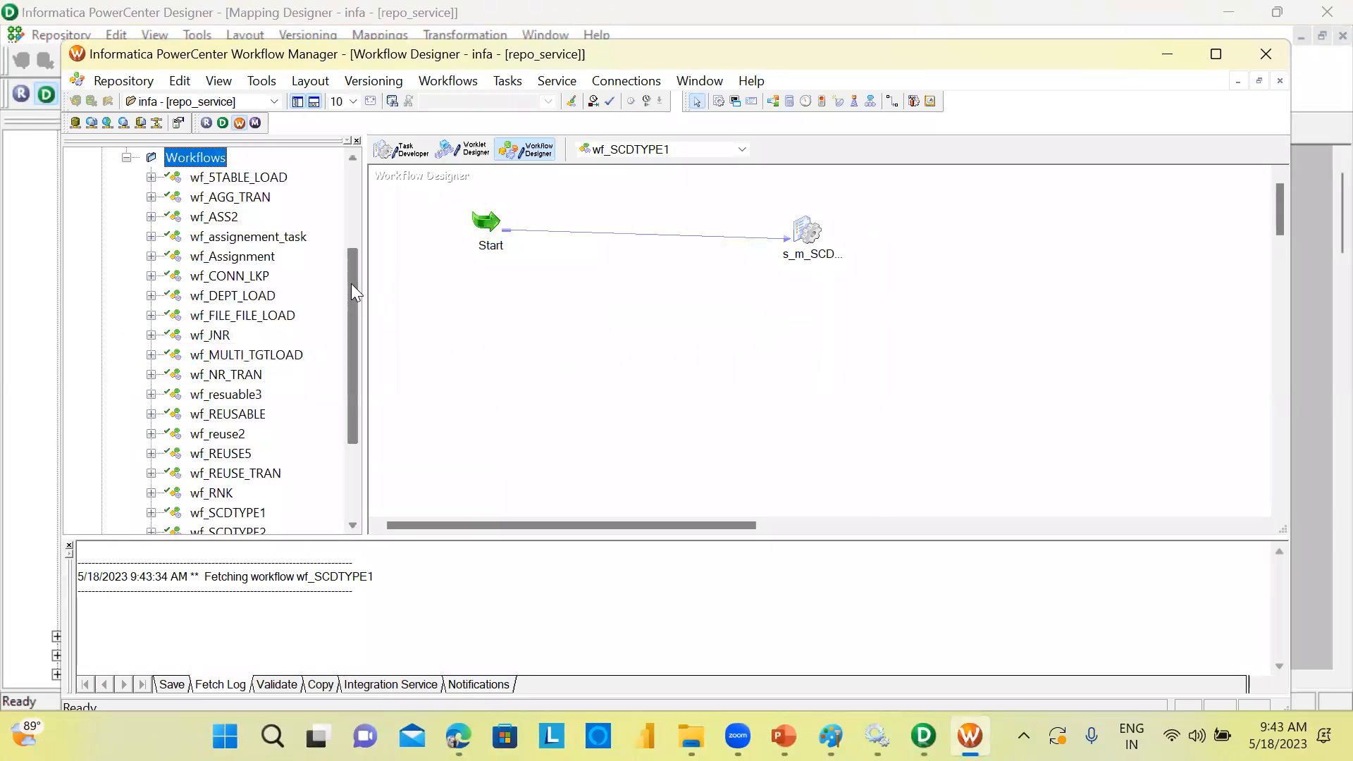
left_click_drag(351, 285, 355, 327)
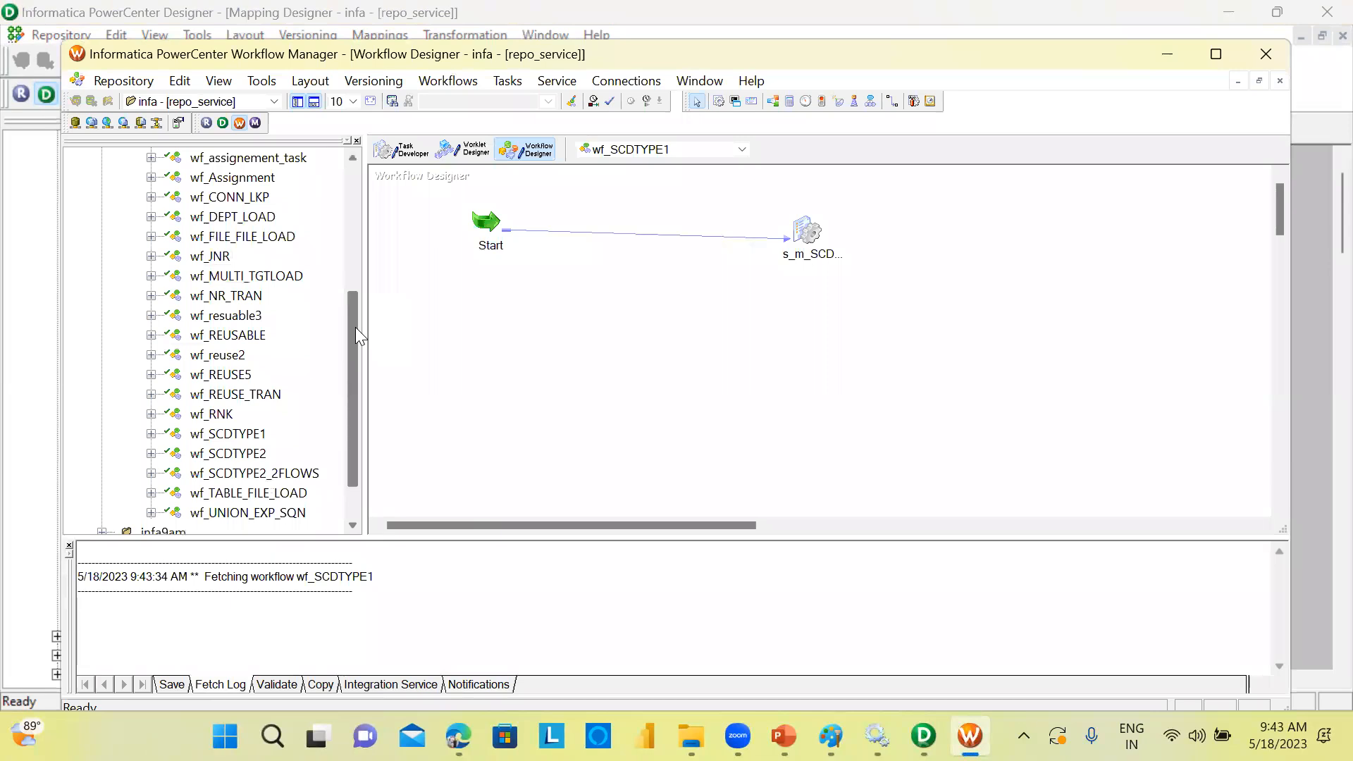
right_click(231, 396)
left_click(294, 347)
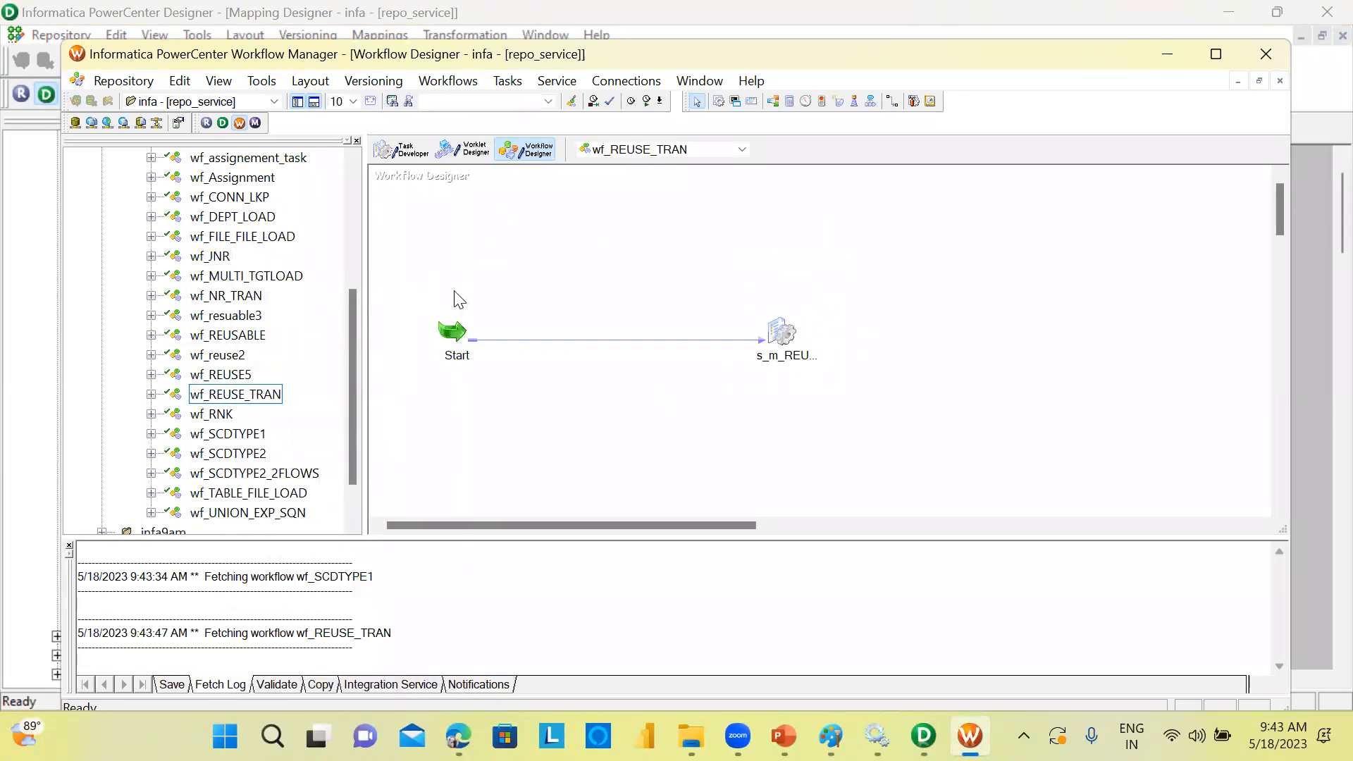
Point out the Start task and the linked session of wf_REUSE_TRAN by selecting them, and clear the selection.
left_click_drag(419, 271, 846, 425)
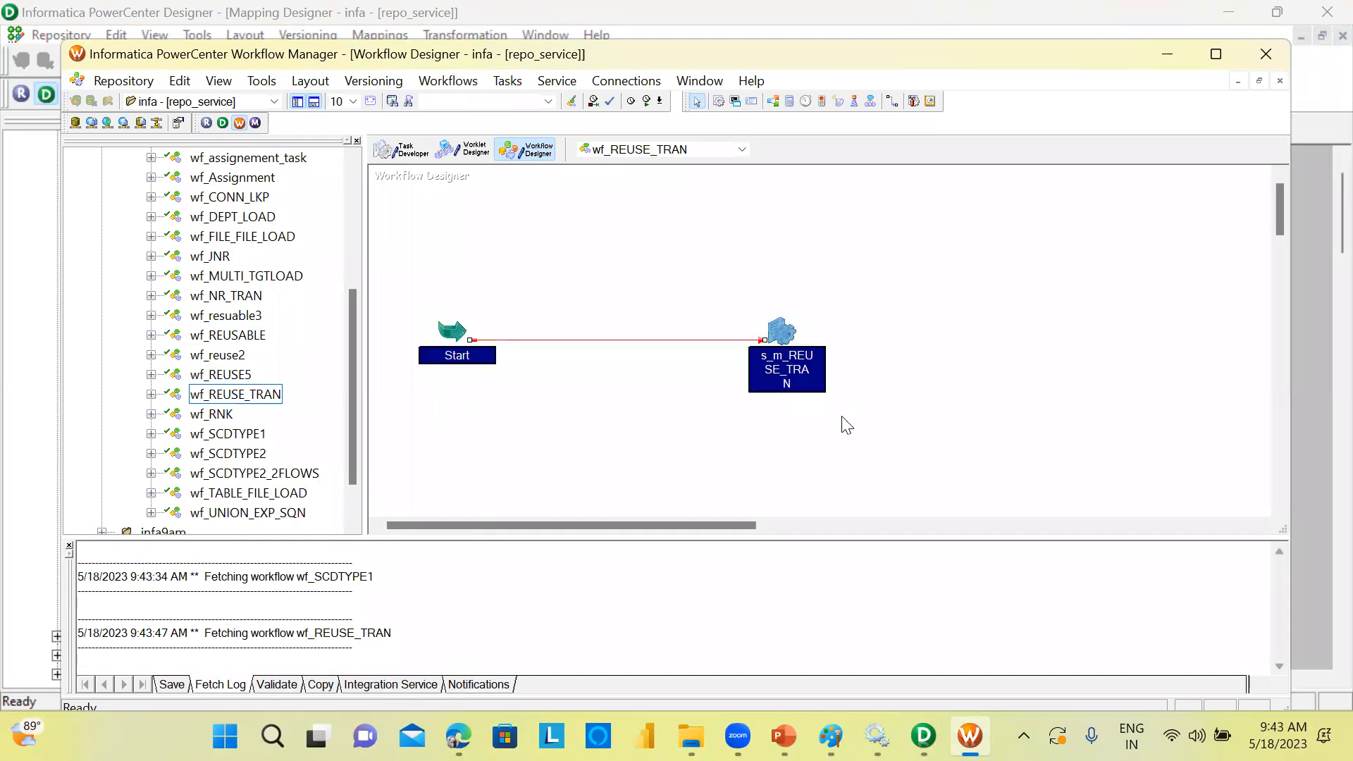
left_click(883, 314)
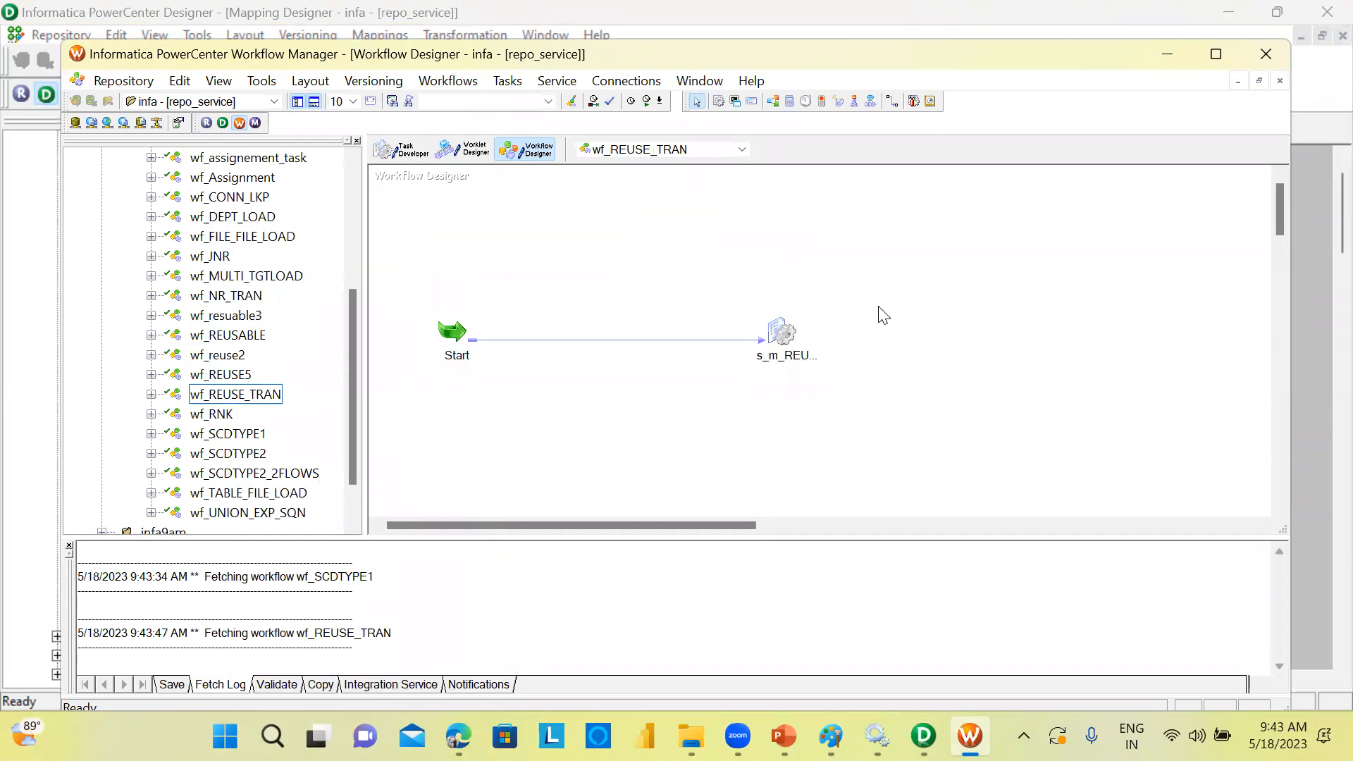
left_click_drag(417, 298, 857, 391)
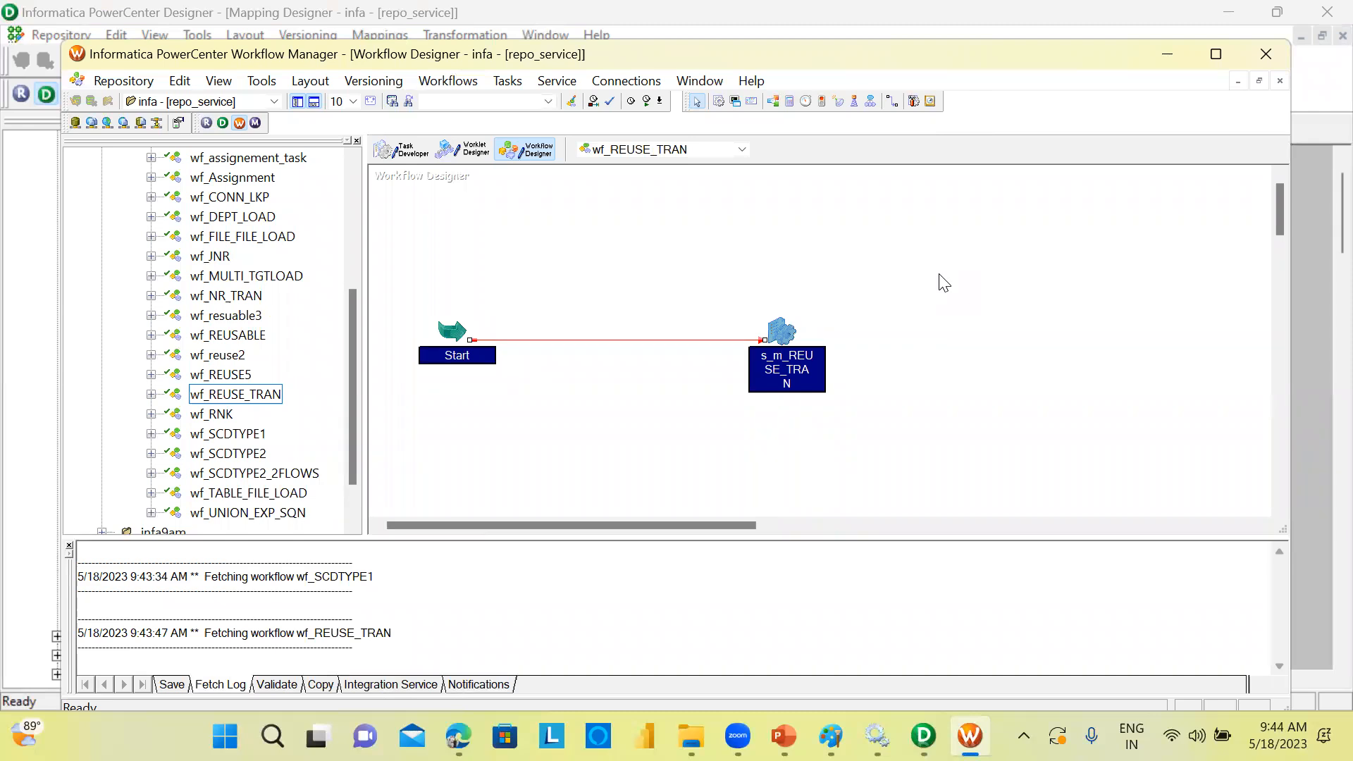
right_click(939, 273)
left_click(827, 337)
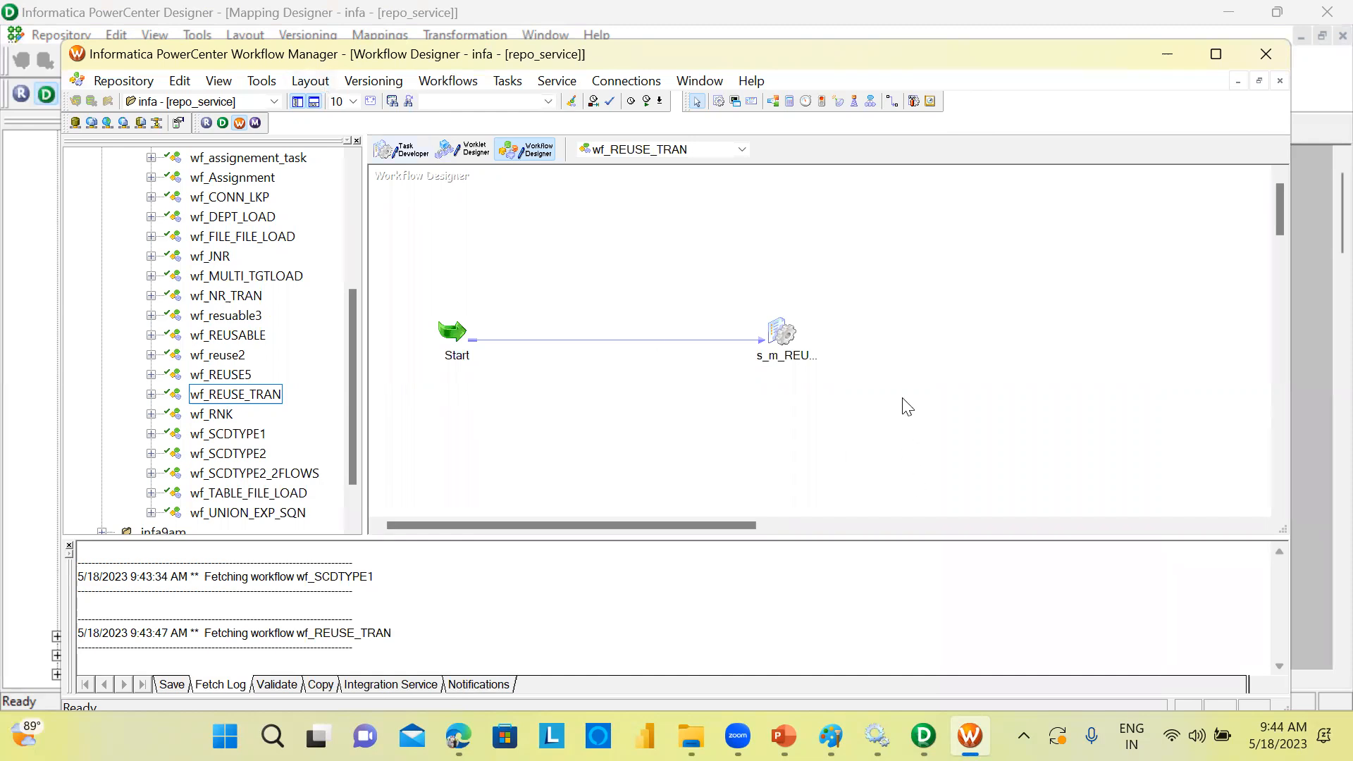
Start the wf_REUSE_TRAN workflow from Workflow Designer so its run opens in Workflow Monitor.
right_click(924, 246)
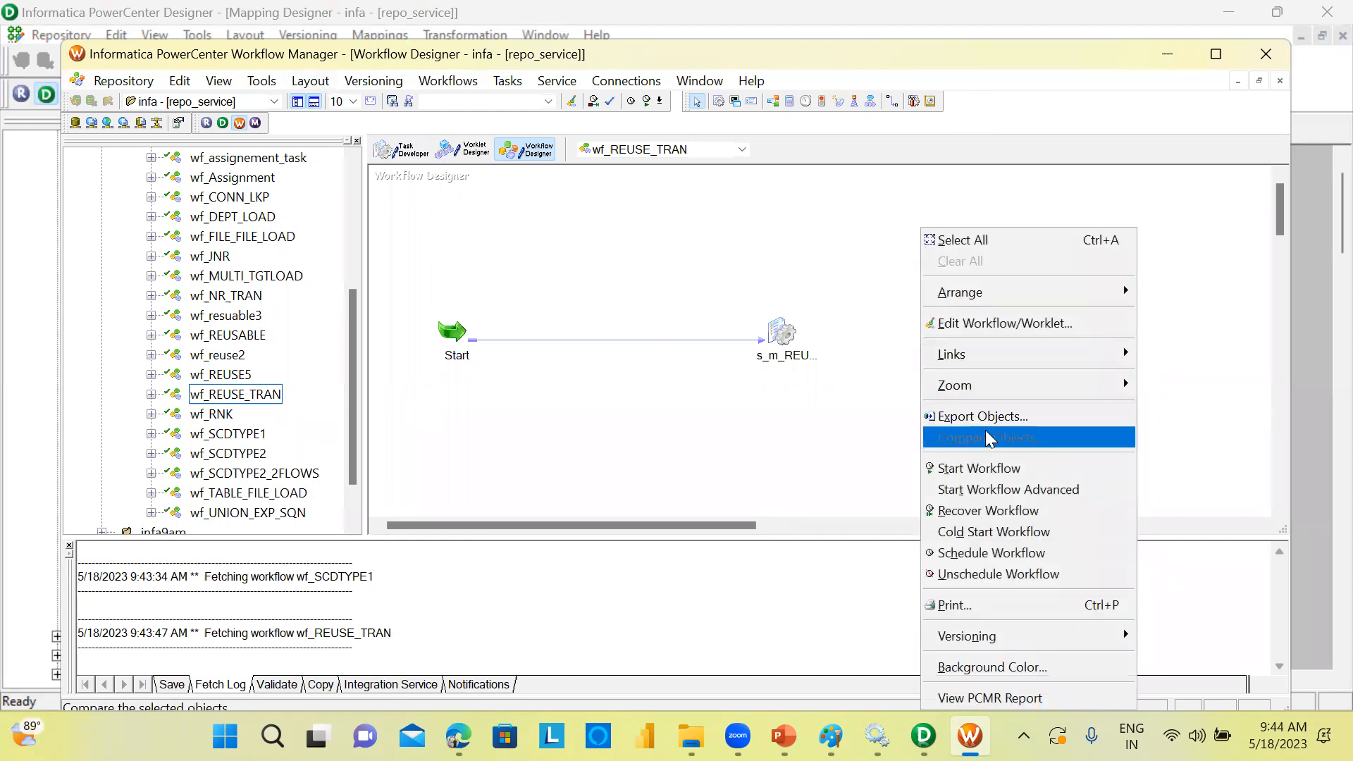
right_click(830, 266)
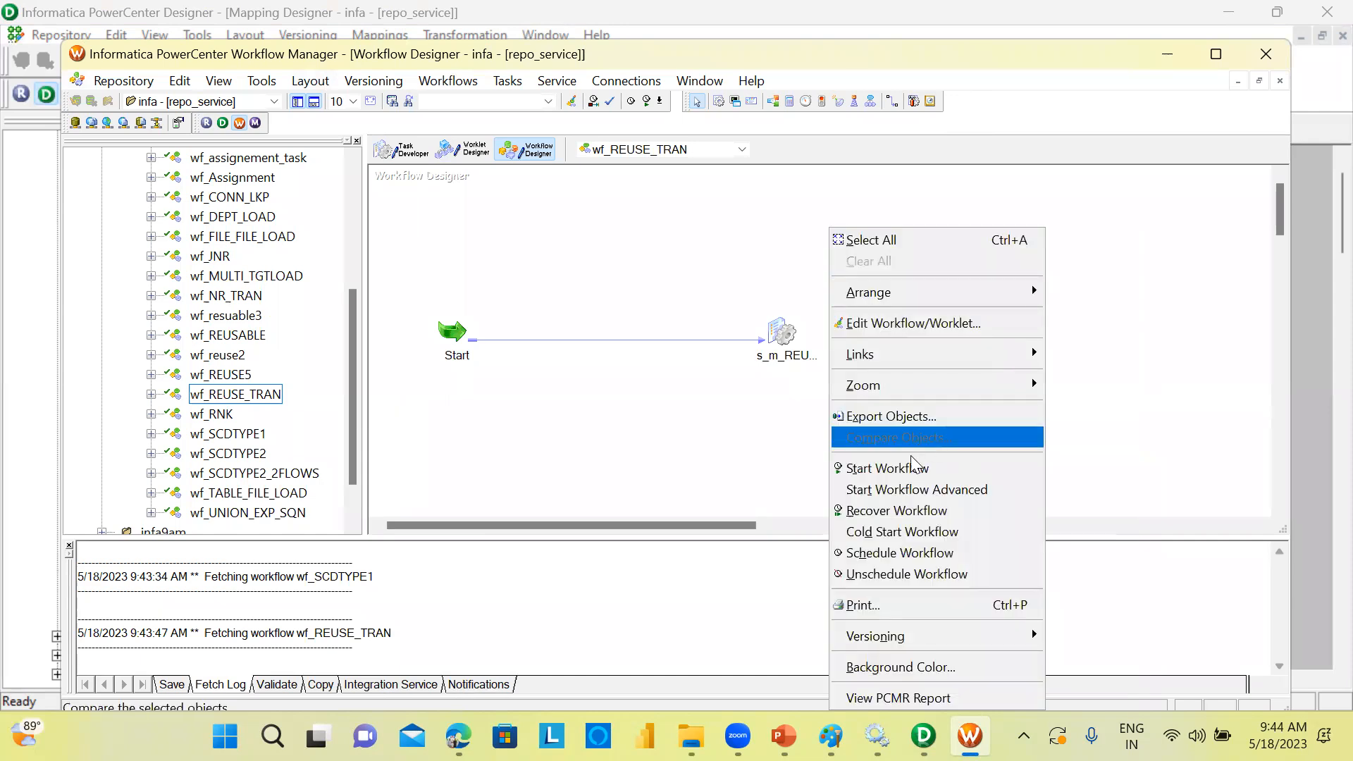
left_click(911, 472)
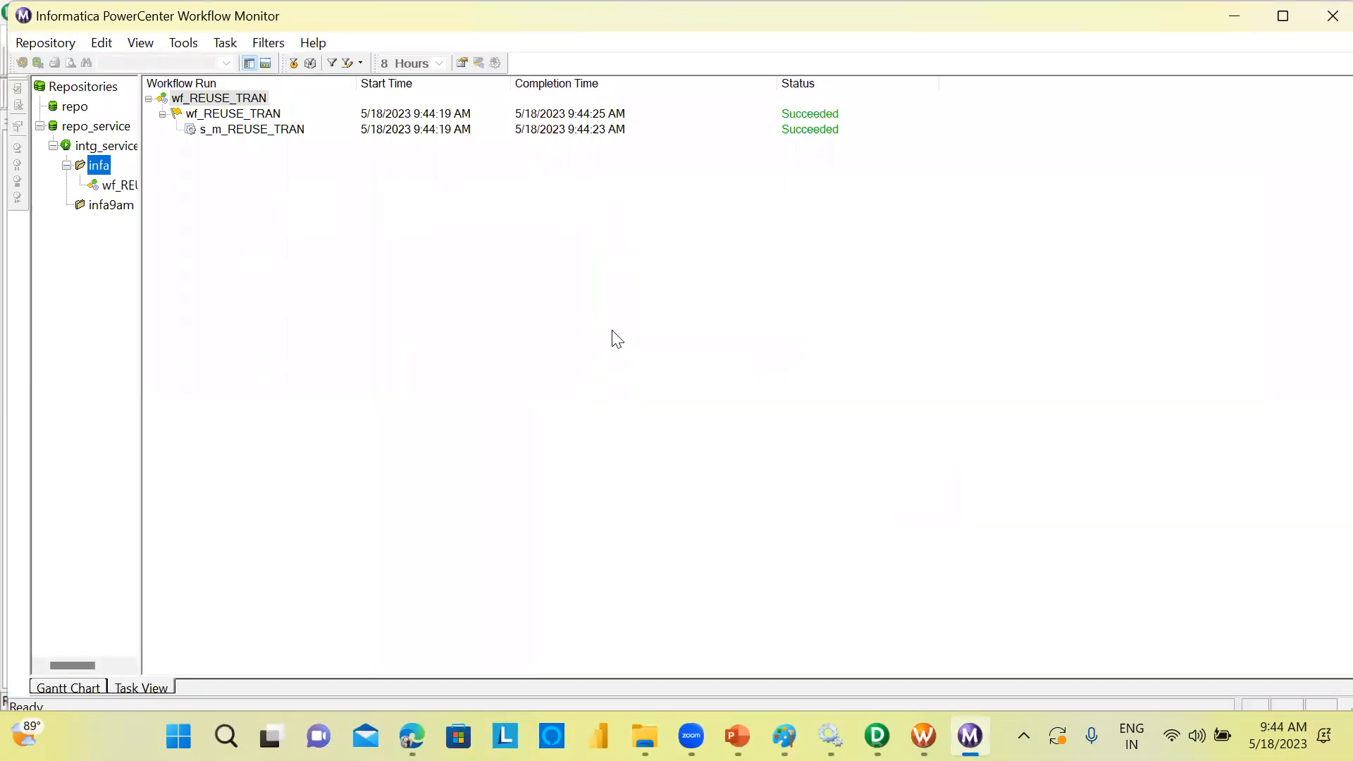
Shrink and reposition the Workflow Monitor window over Workflow Manager, and widen its navigator pane to show full workflow names.
left_click(1282, 15)
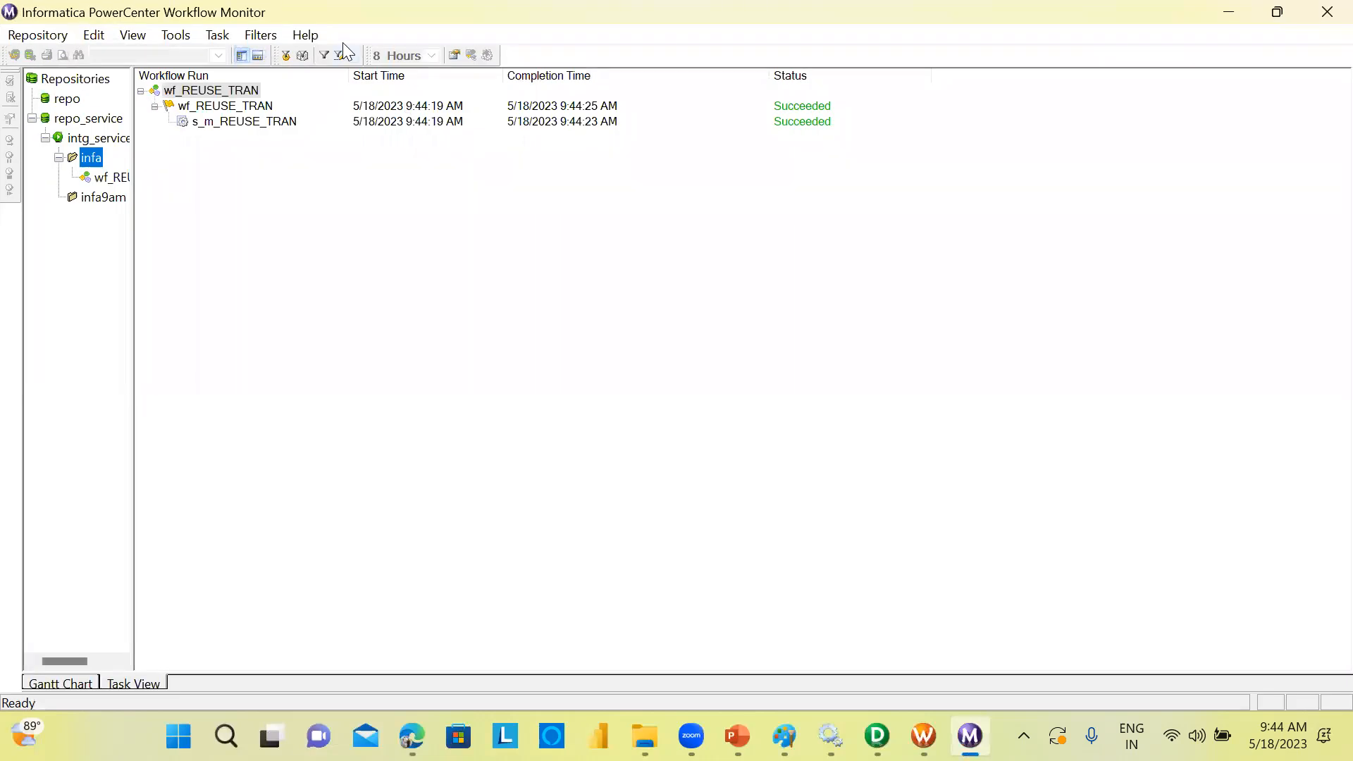
left_click(1277, 12)
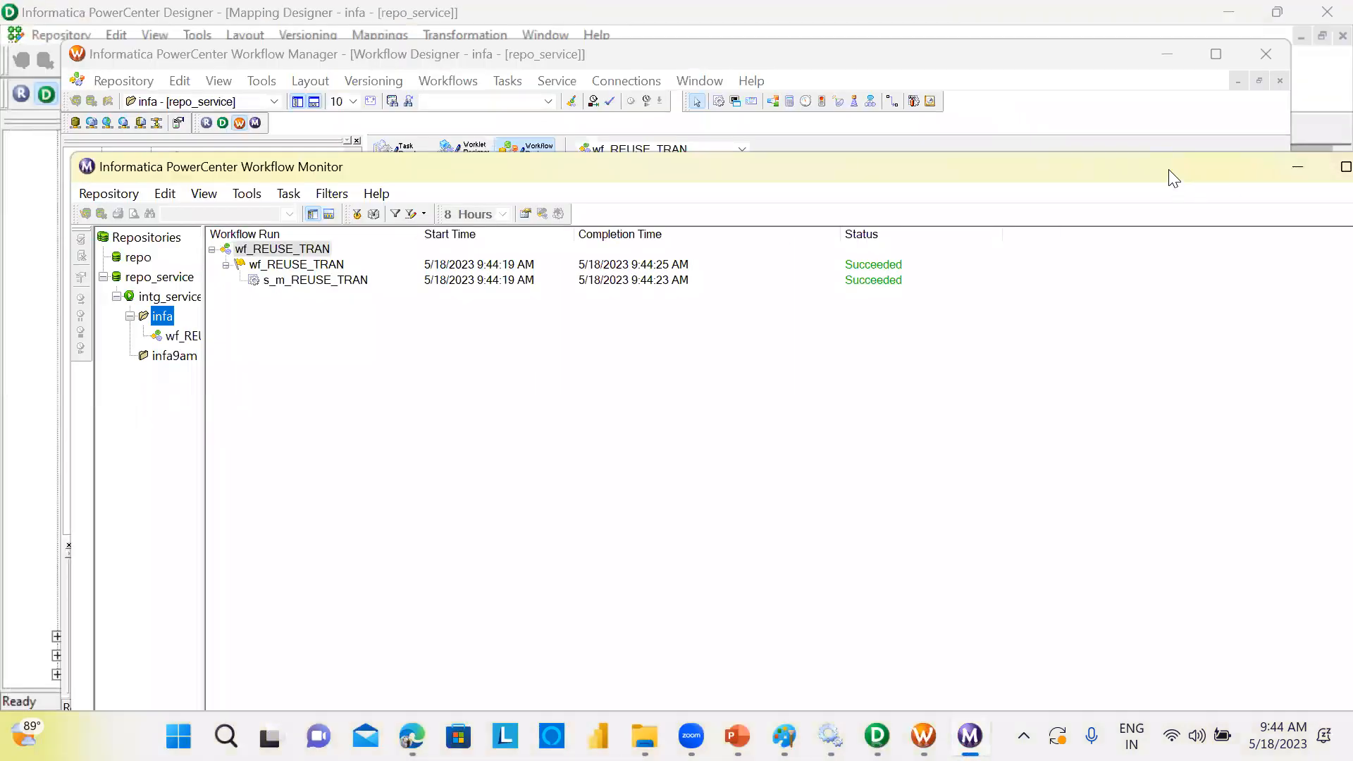
left_click_drag(1169, 170, 1067, 185)
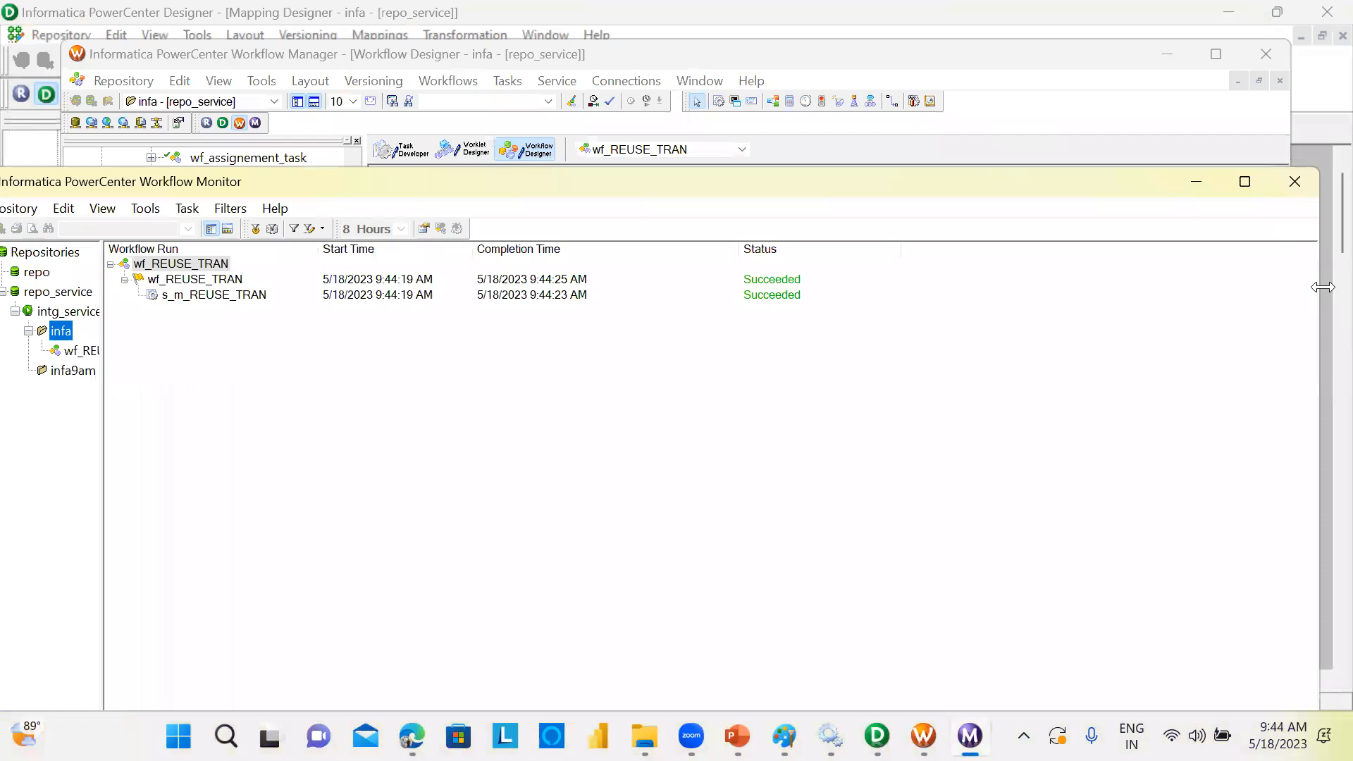
left_click_drag(1323, 287, 932, 287)
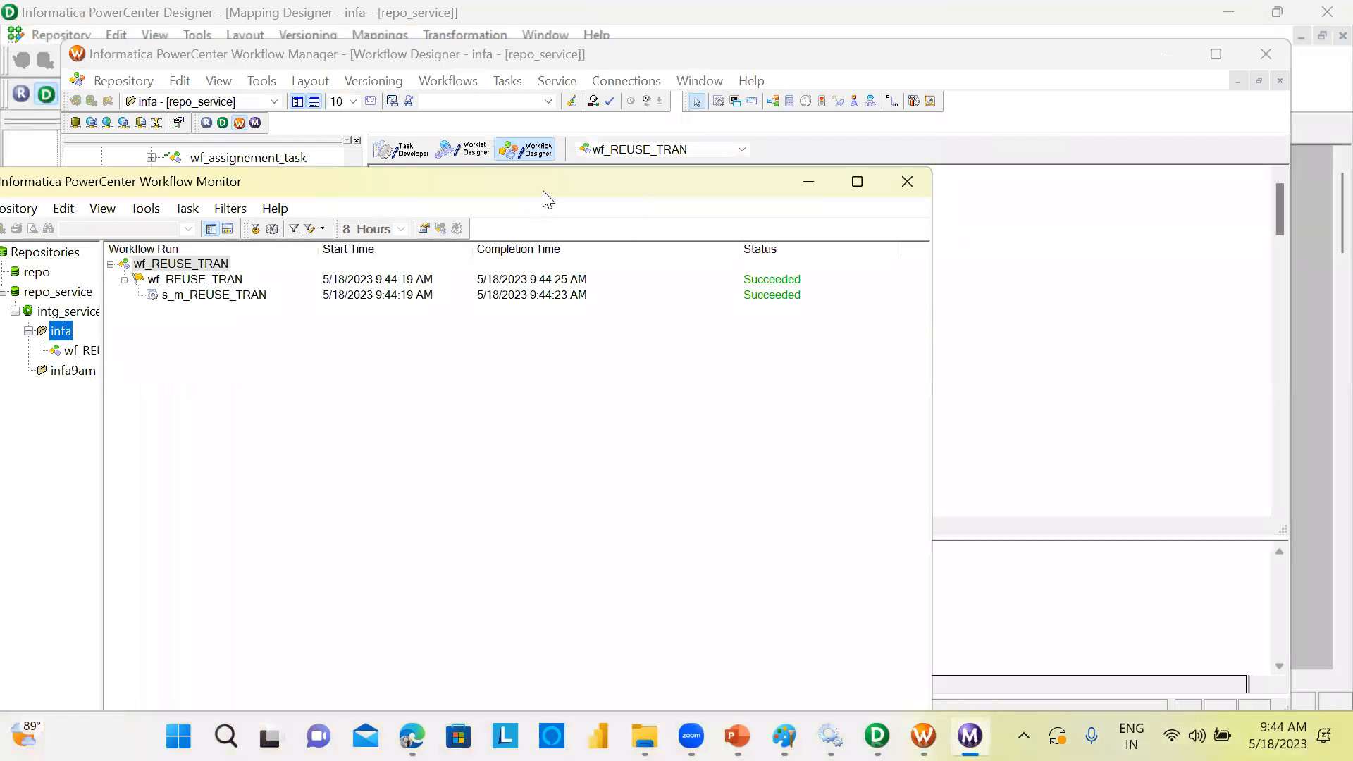
left_click_drag(543, 192, 652, 153)
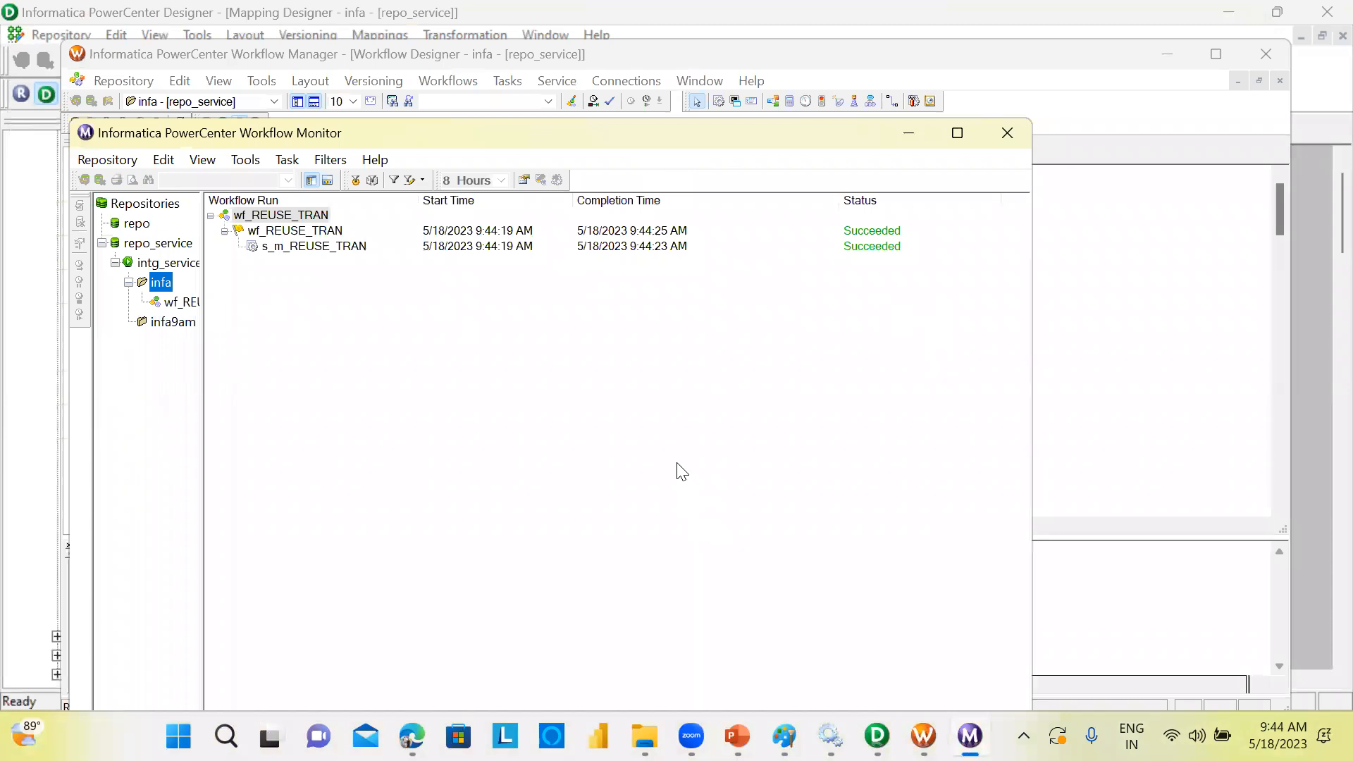
left_click(457, 250)
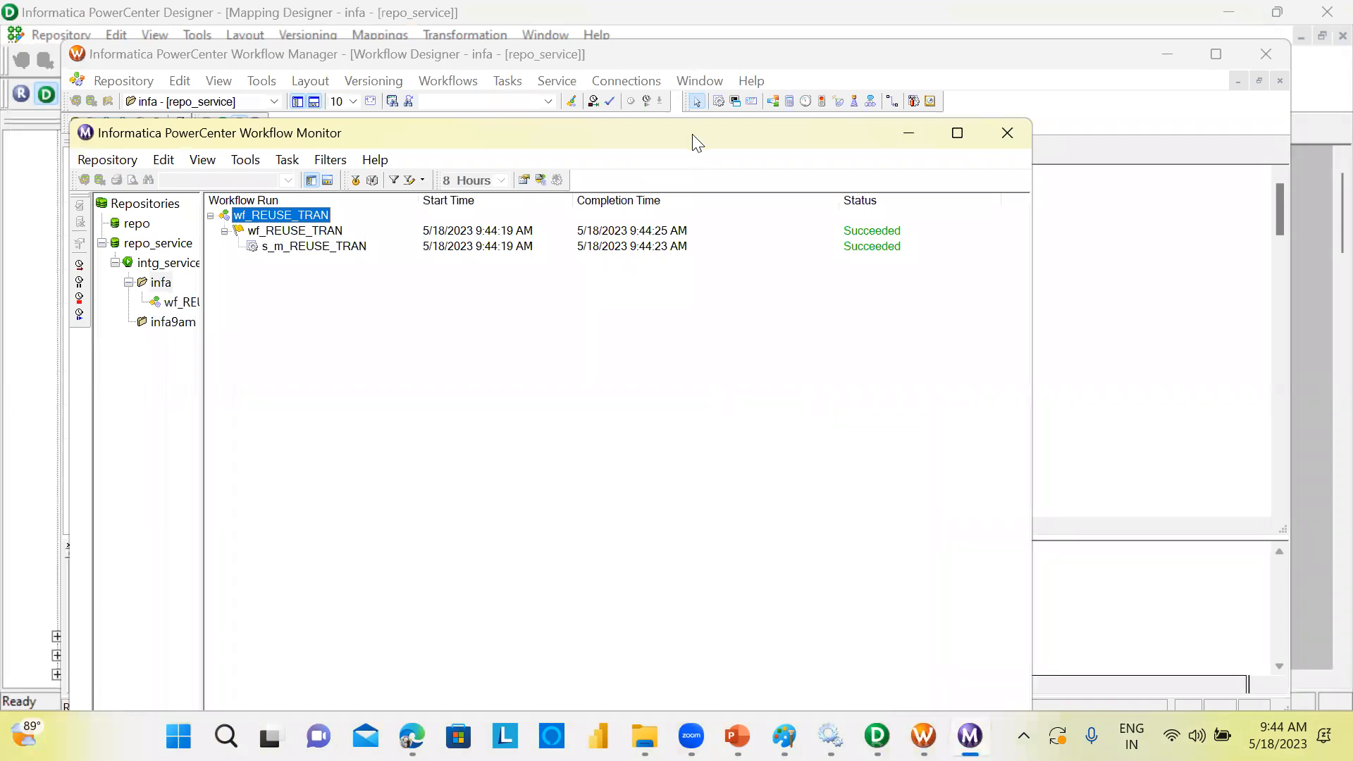
left_click_drag(692, 134, 699, 140)
left_click_drag(211, 349, 313, 331)
Get the run properties of the s_m_REUSE_TRAN session, collapse Task Details and expand Source/Target Statistics.
left_click(401, 265)
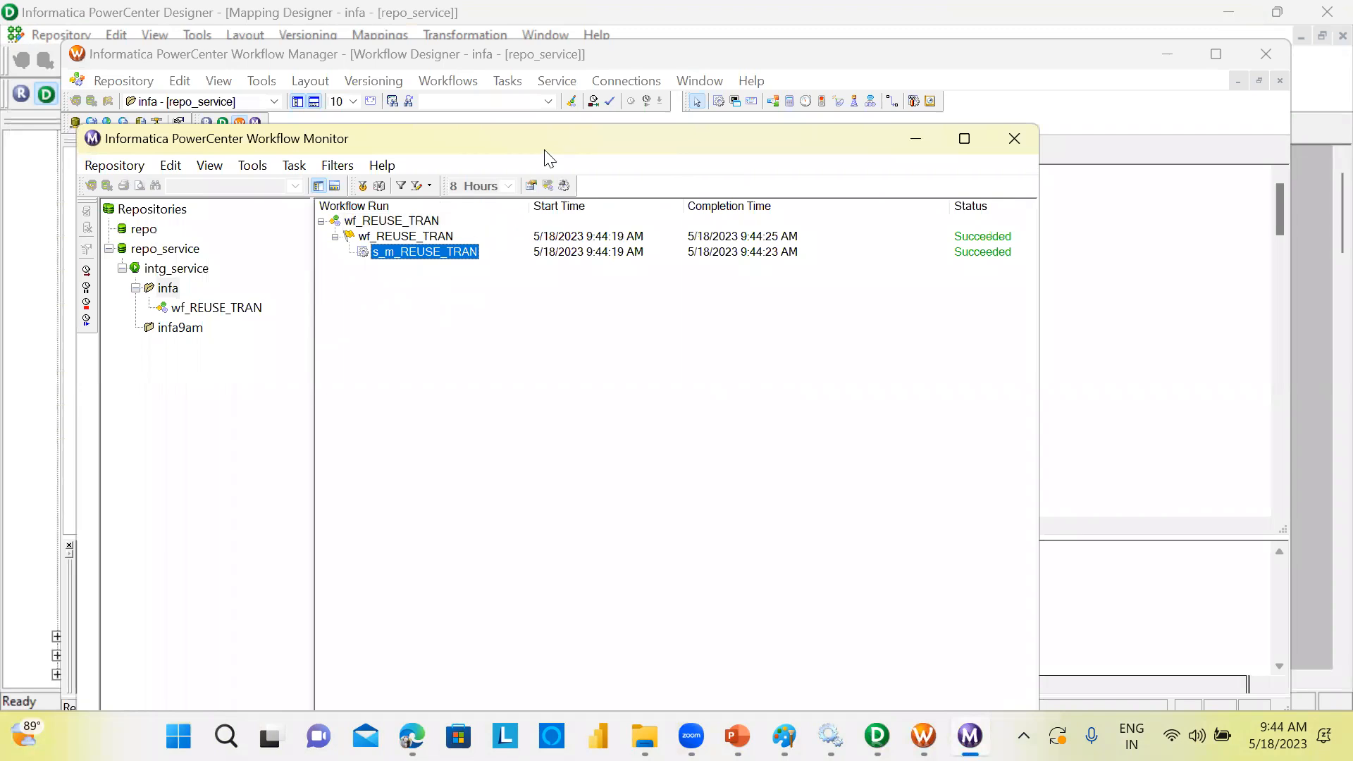
right_click(441, 257)
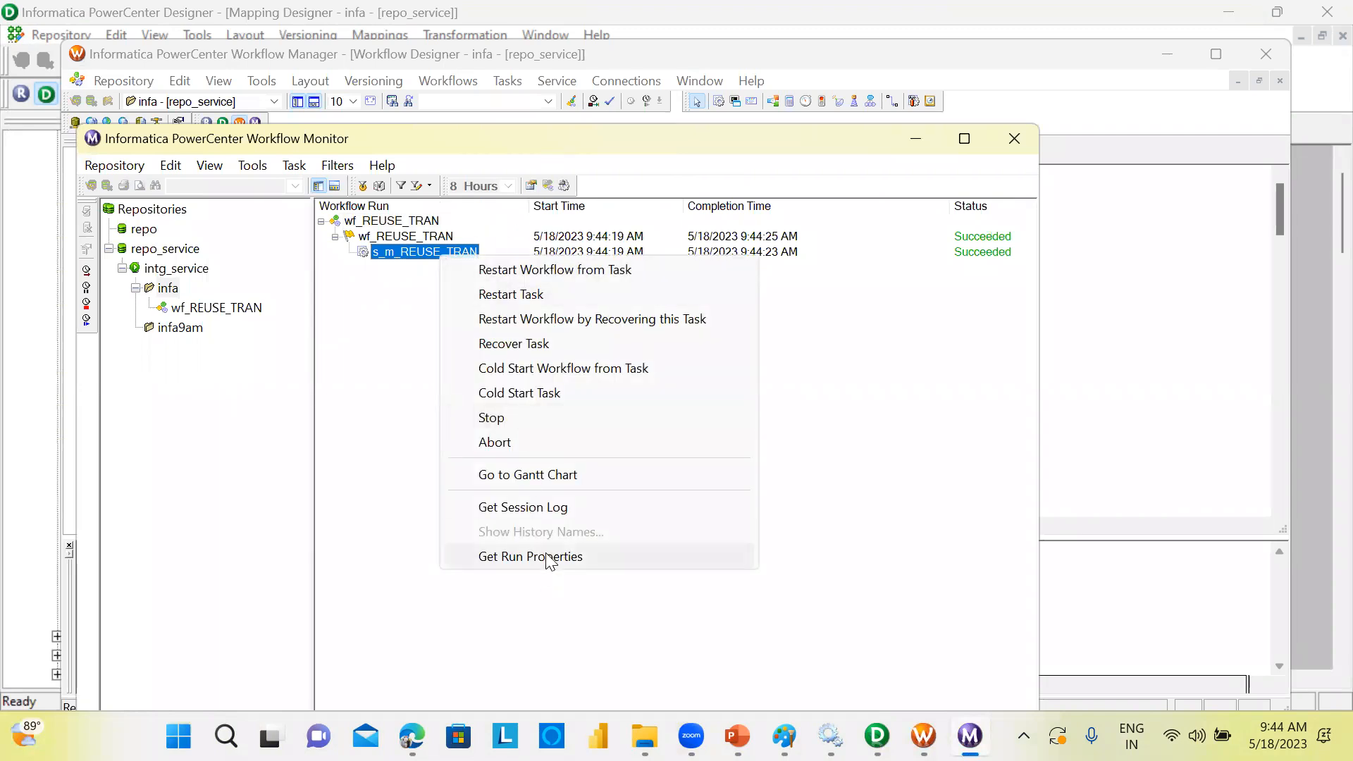
left_click(530, 556)
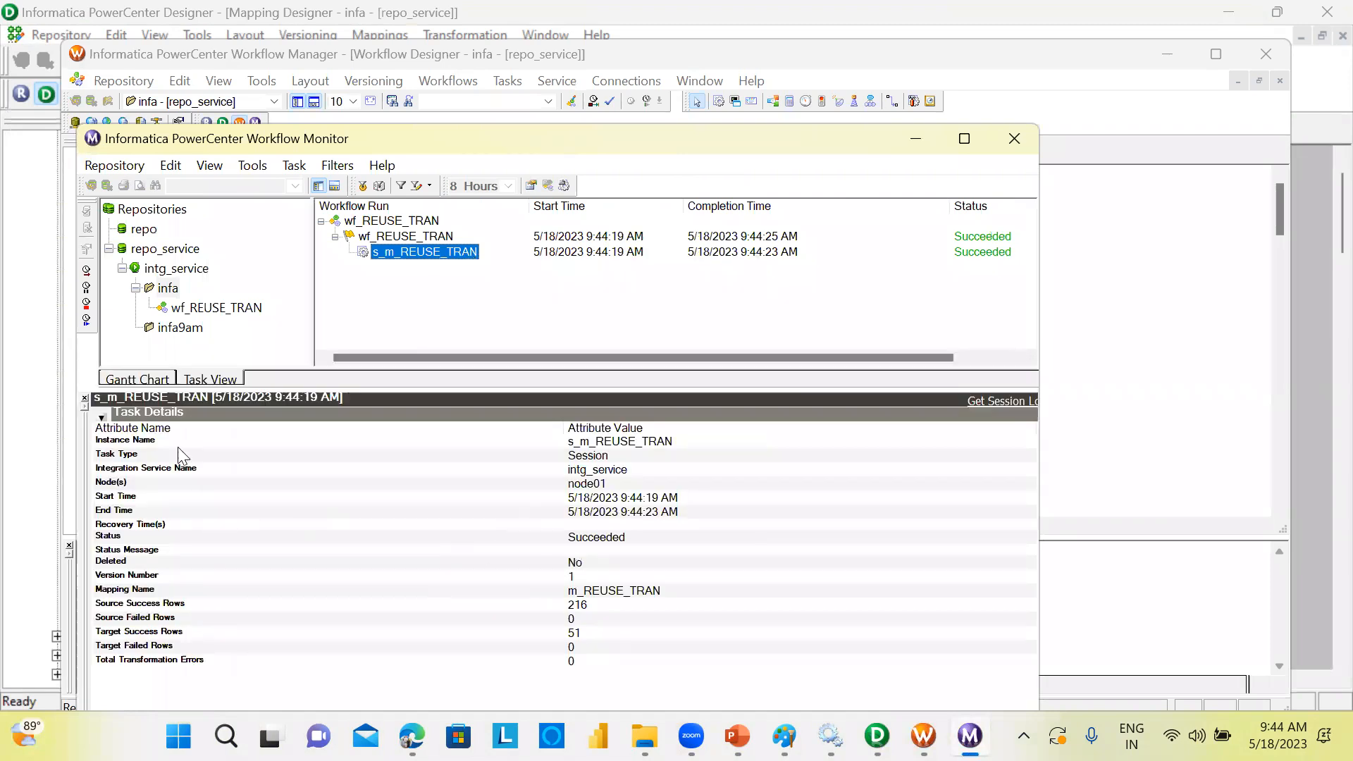
left_click(101, 417)
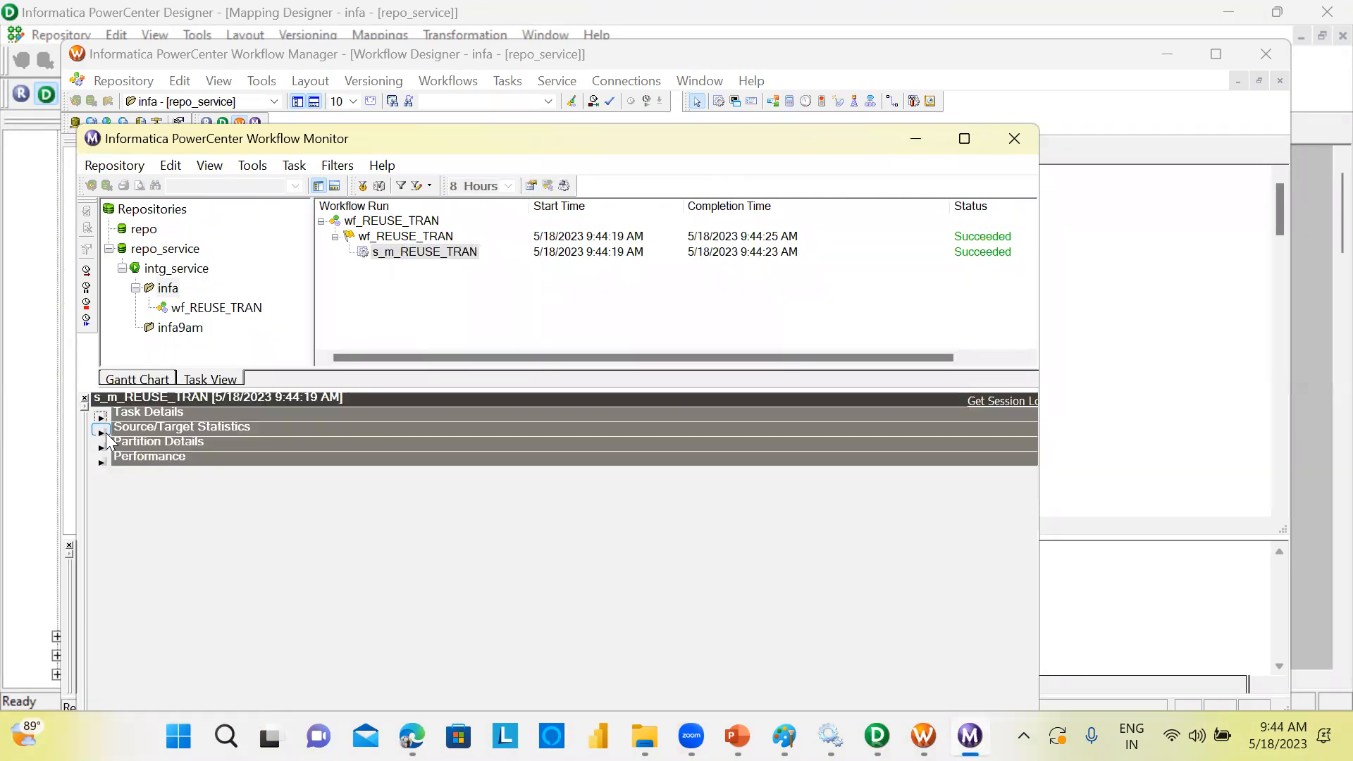
left_click(101, 427)
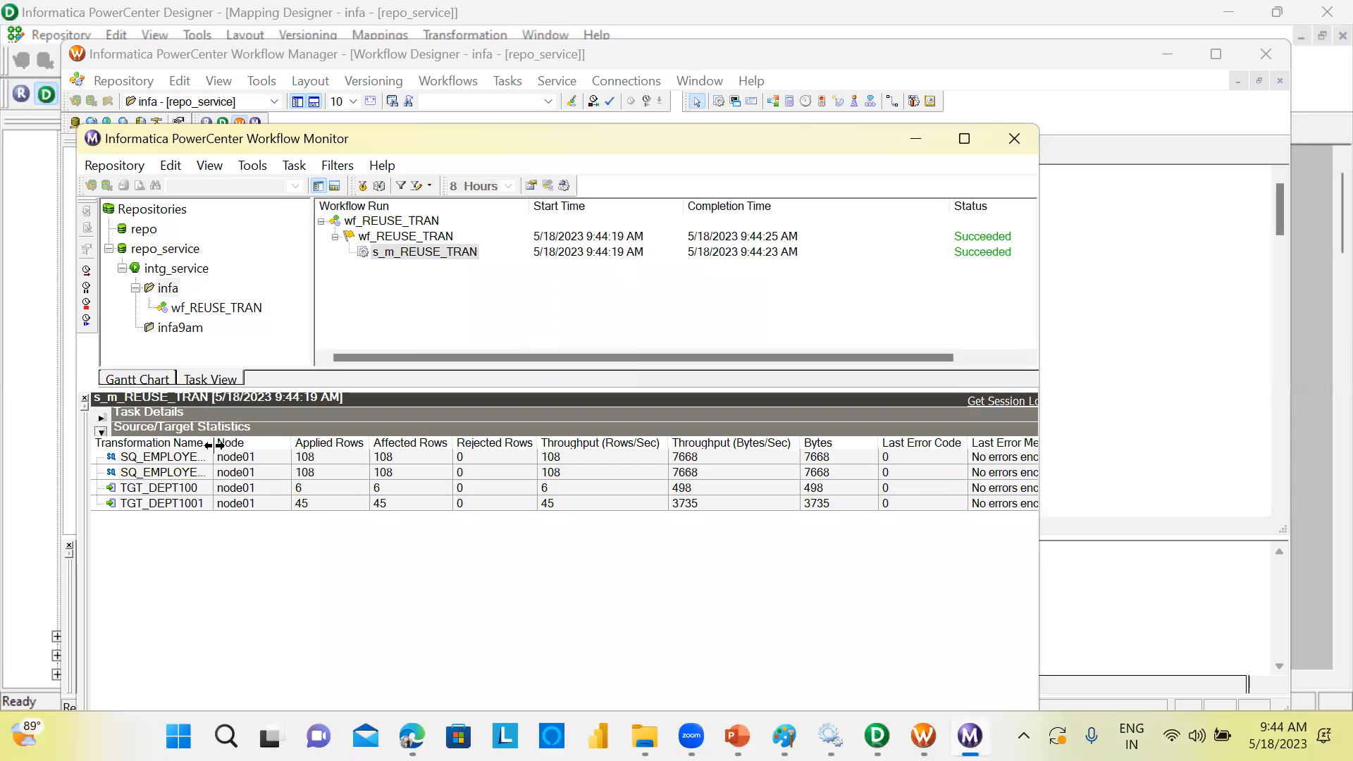
Mark the Applied Rows values of both source qualifiers and both targets with red ticks, and exit the annotation.
key("ctrl+1")
left_click(319, 458)
left_click_drag(308, 431, 420, 323)
left_click_drag(312, 485, 412, 397)
mouse_move(296, 514)
left_mouse_down()
mouse_move(360, 495)
mouse_move(392, 453)
left_mouse_up()
left_click_drag(311, 552, 404, 497)
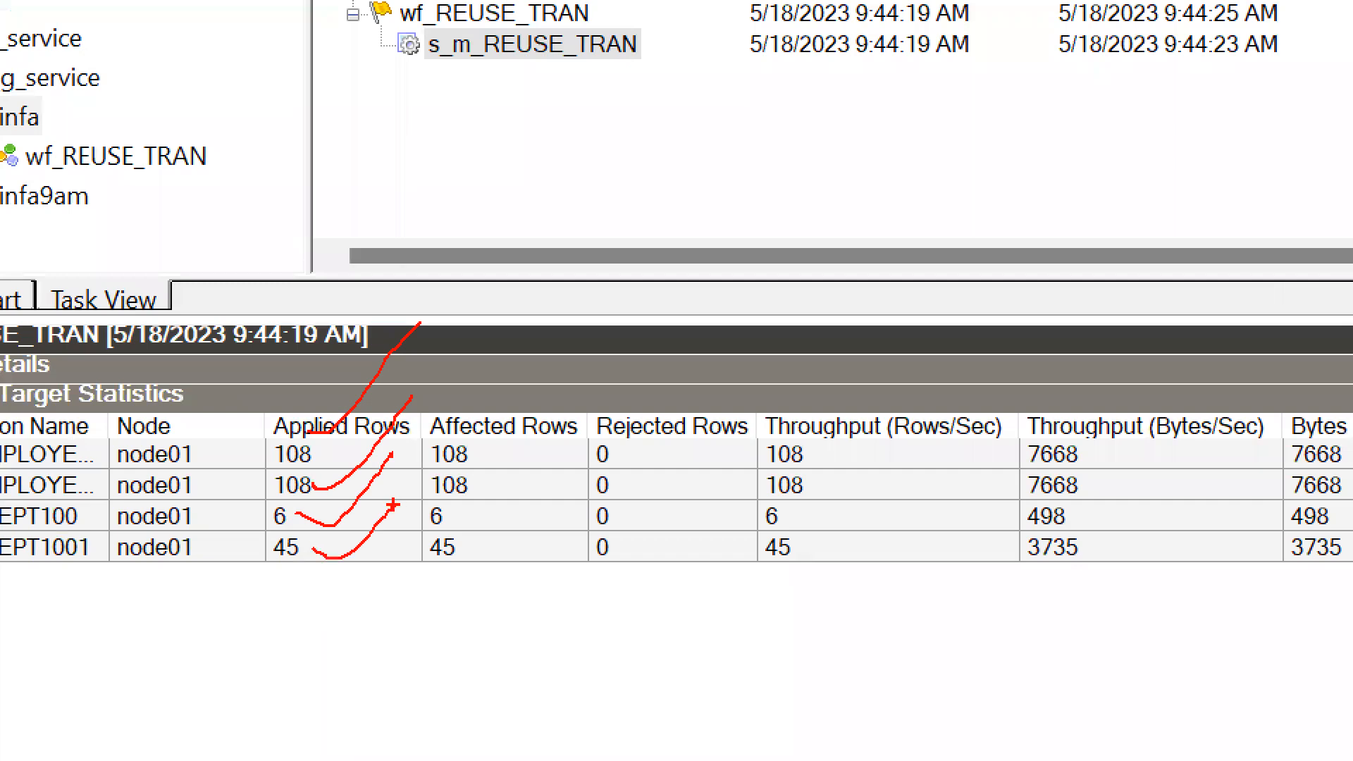
key("Escape")
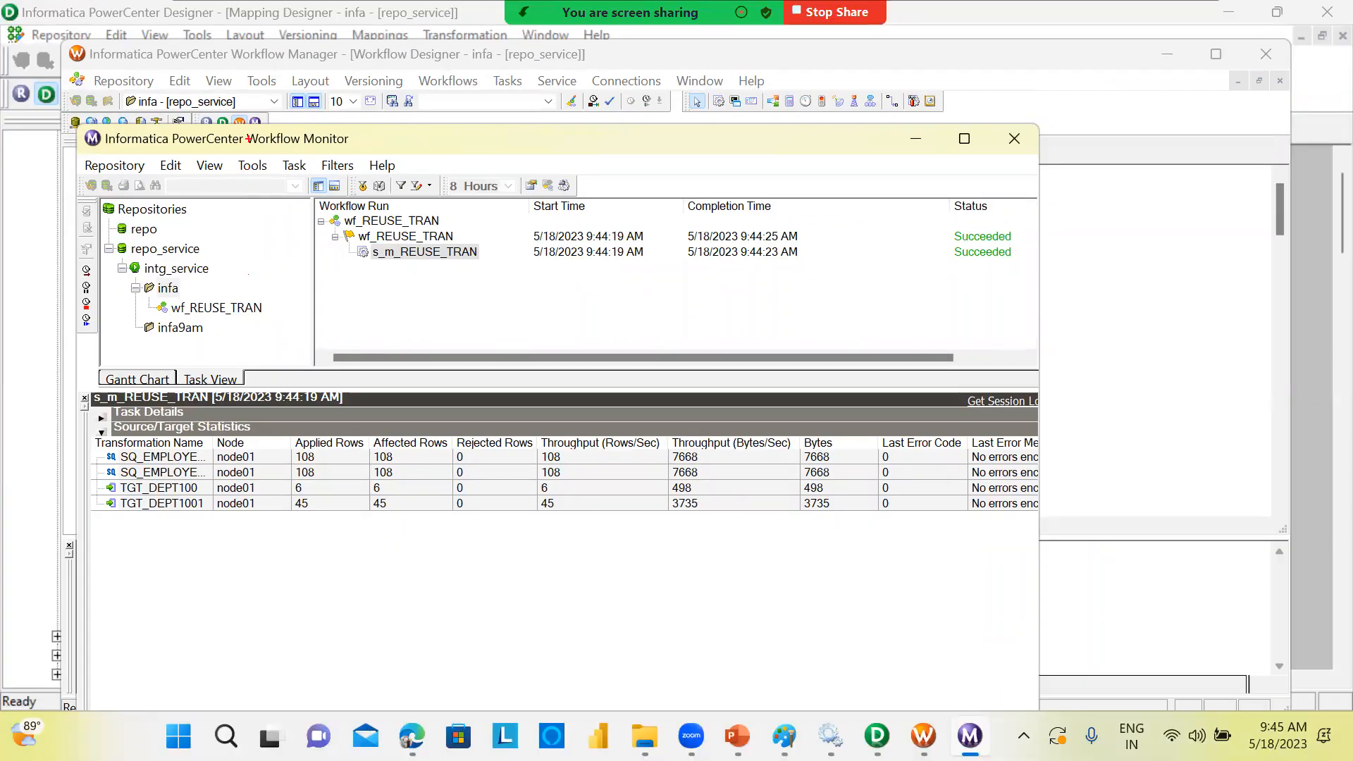
Box the Workflow Monitor title and circle the wf_REUSE_TRAN run with the red pen, and clear the markings.
mouse_move(245, 120)
left_mouse_down()
mouse_move(272, 167)
mouse_move(368, 167)
left_mouse_up()
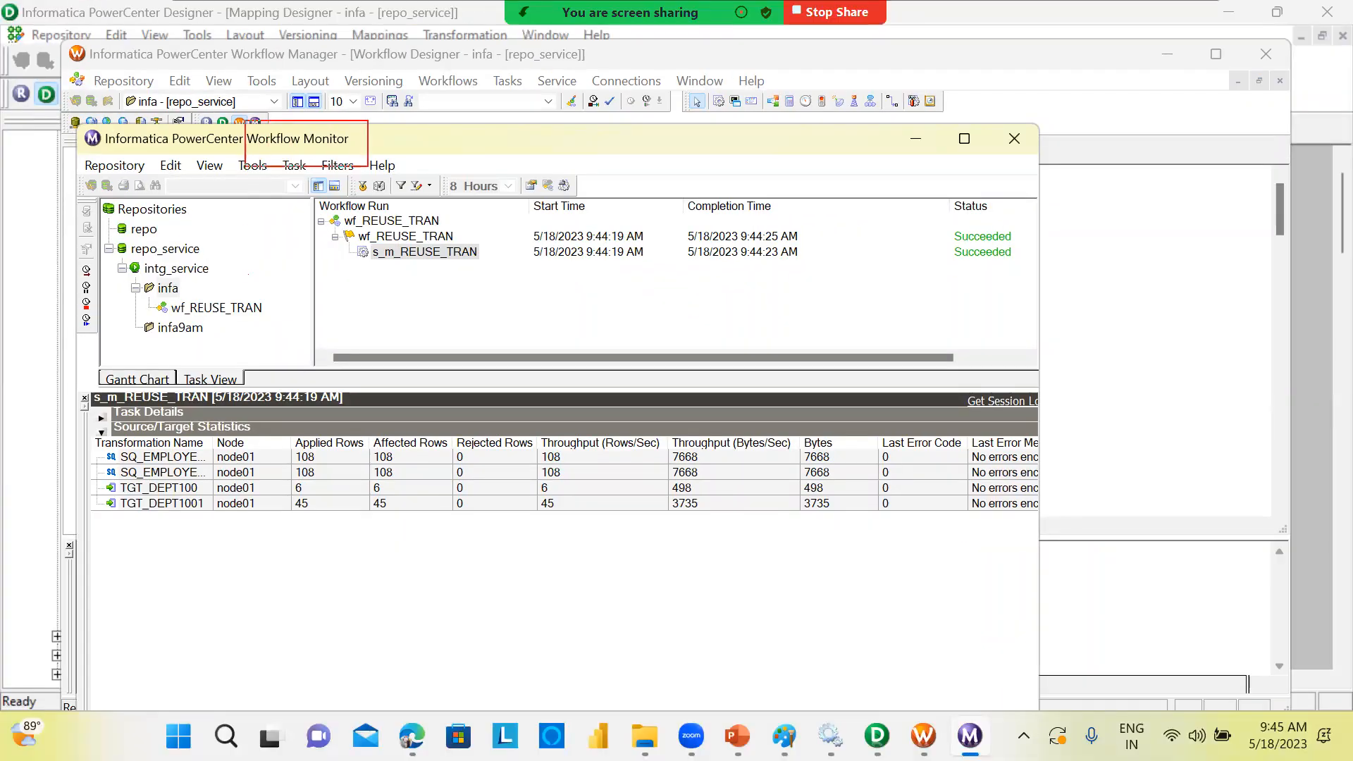
mouse_move(510, 252)
left_mouse_down()
mouse_move(445, 188)
mouse_move(289, 290)
mouse_move(534, 270)
mouse_move(494, 219)
left_mouse_up()
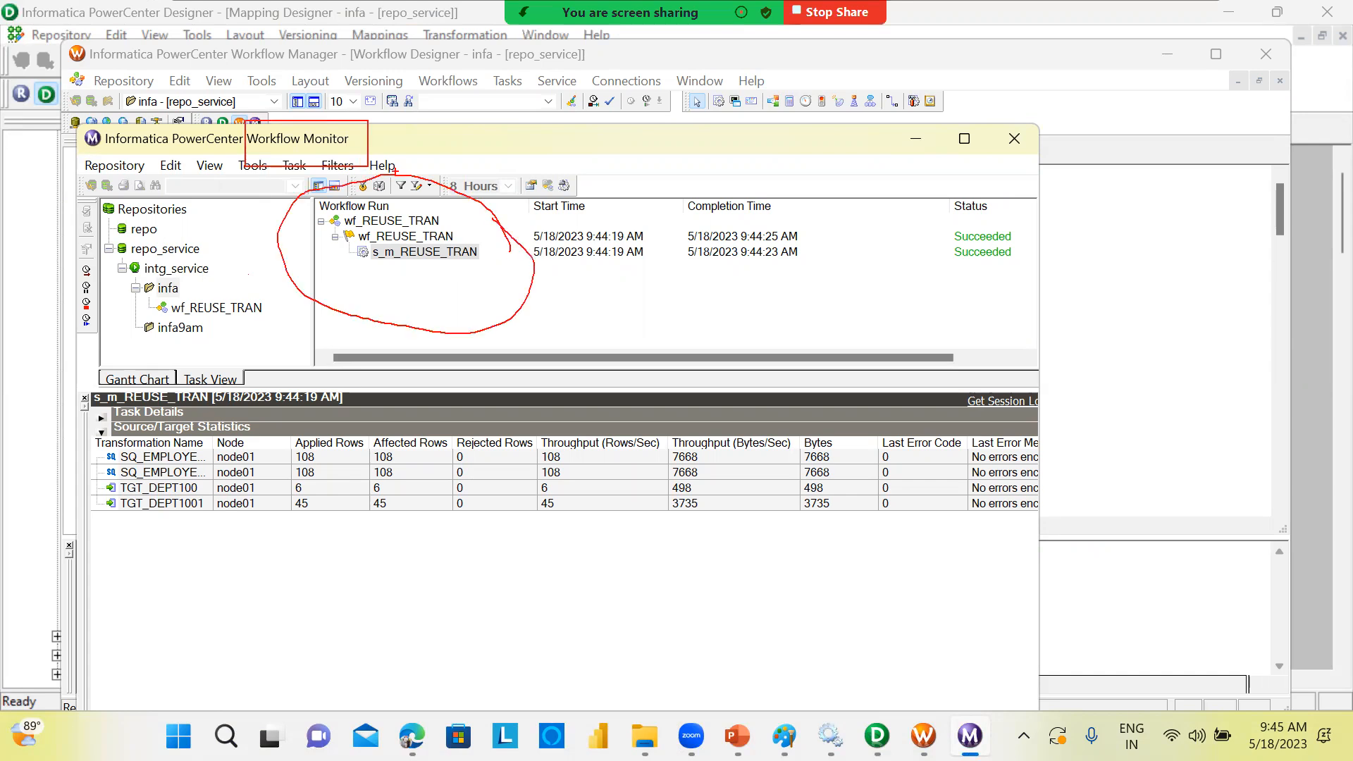
left_click_drag(369, 148, 438, 90)
key("Escape")
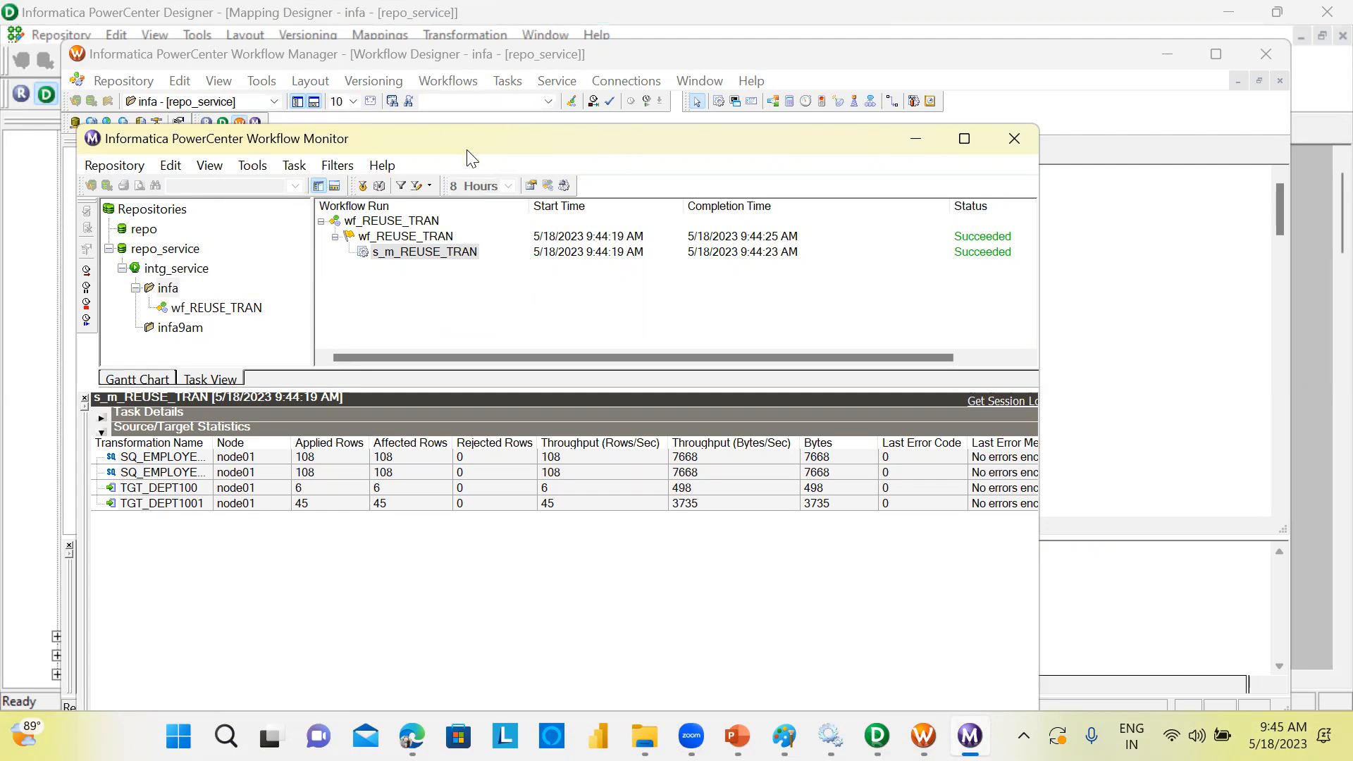
Cascade the Workflow Manager and Workflow Monitor windows over Designer so that all three client tools show together.
left_click(395, 48)
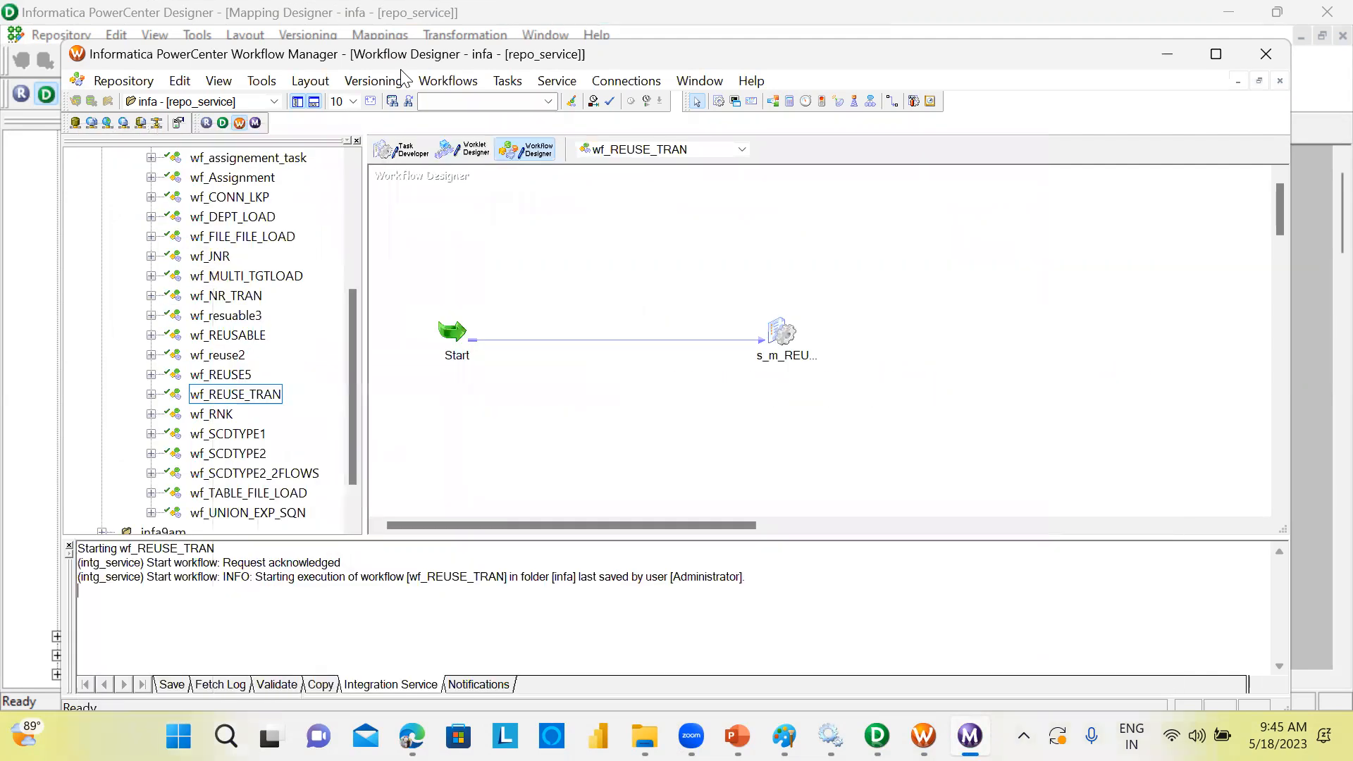
left_click_drag(400, 69, 438, 150)
left_click(295, 205)
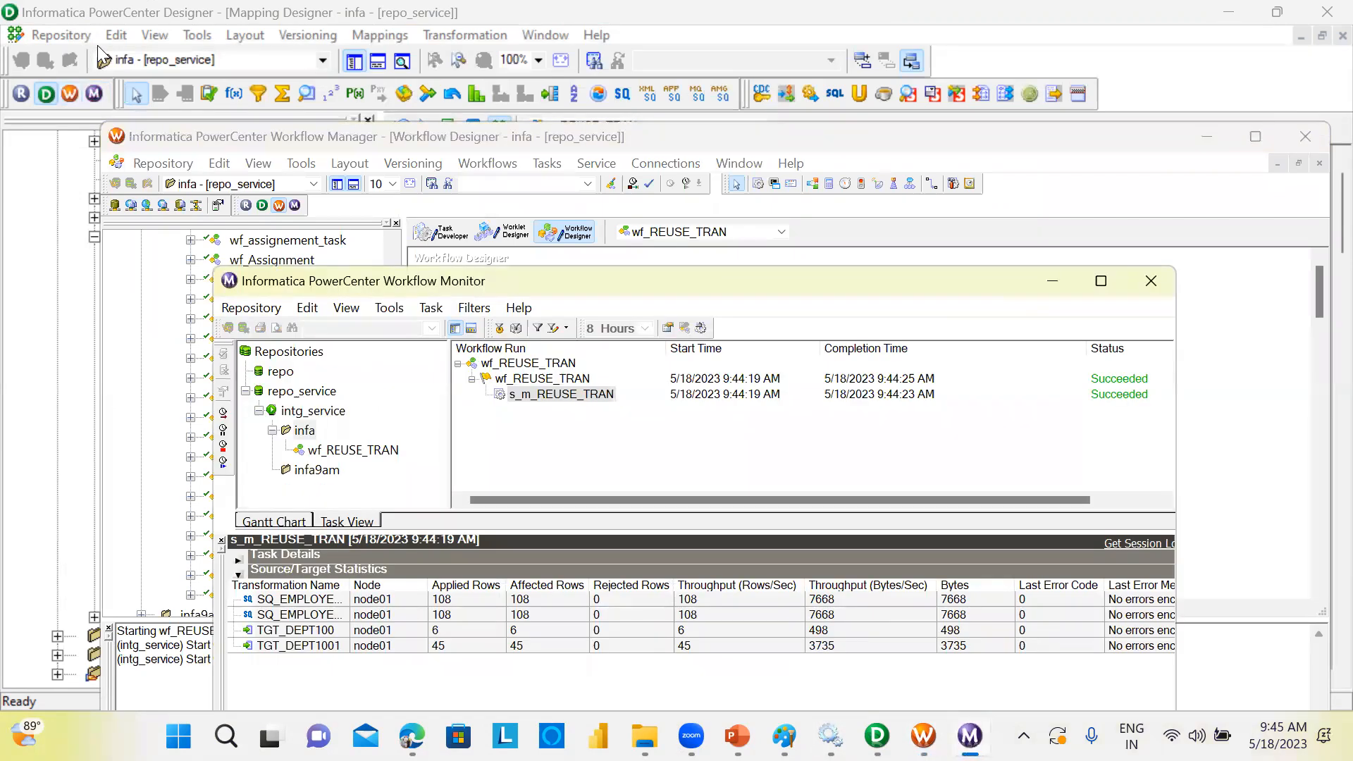
left_click(483, 149)
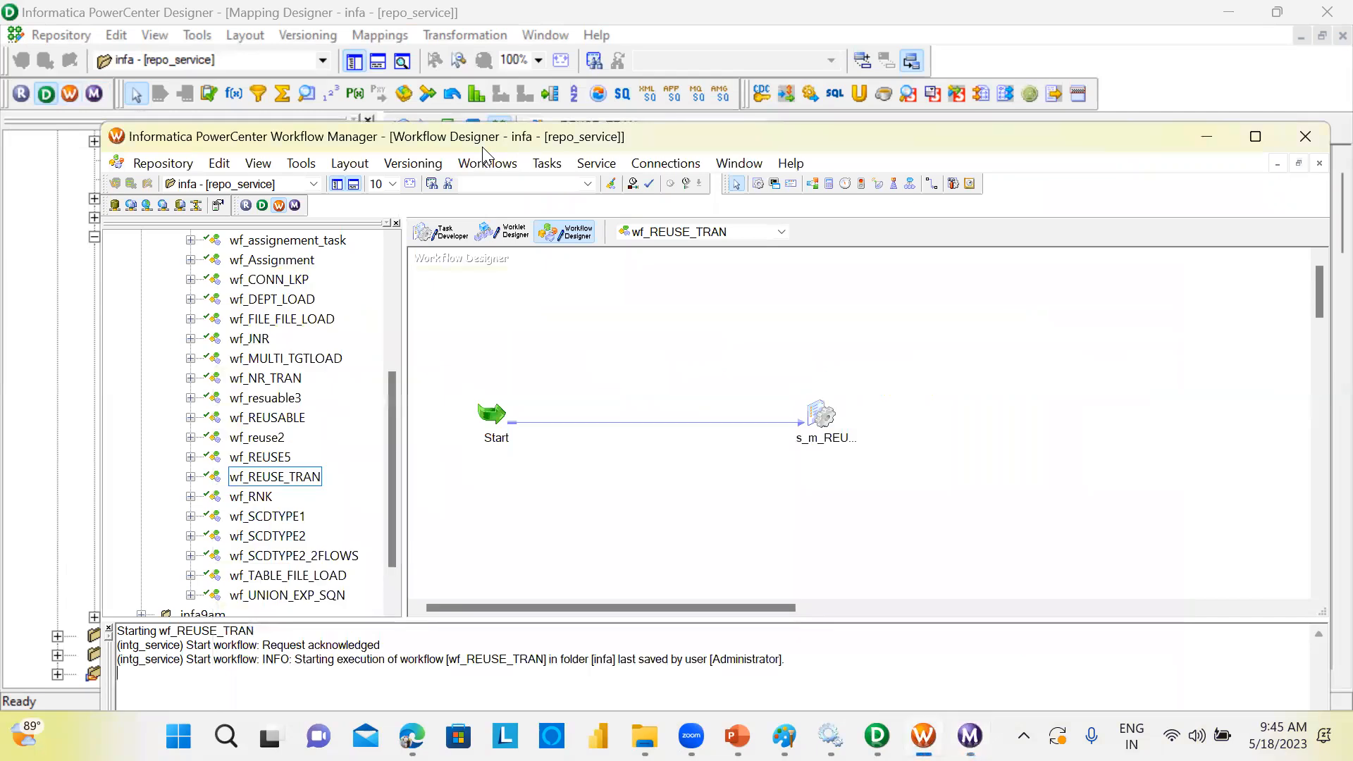
left_click(963, 735)
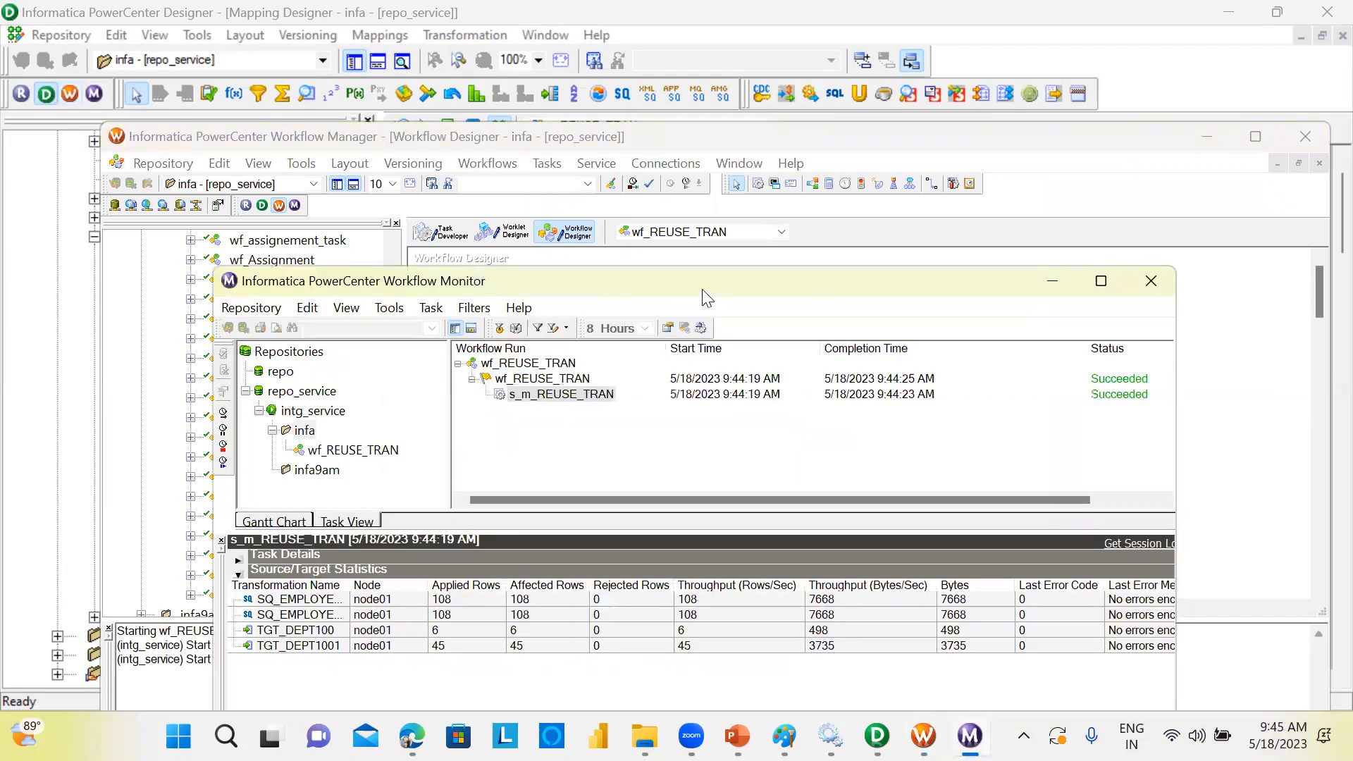
left_click_drag(705, 295, 846, 231)
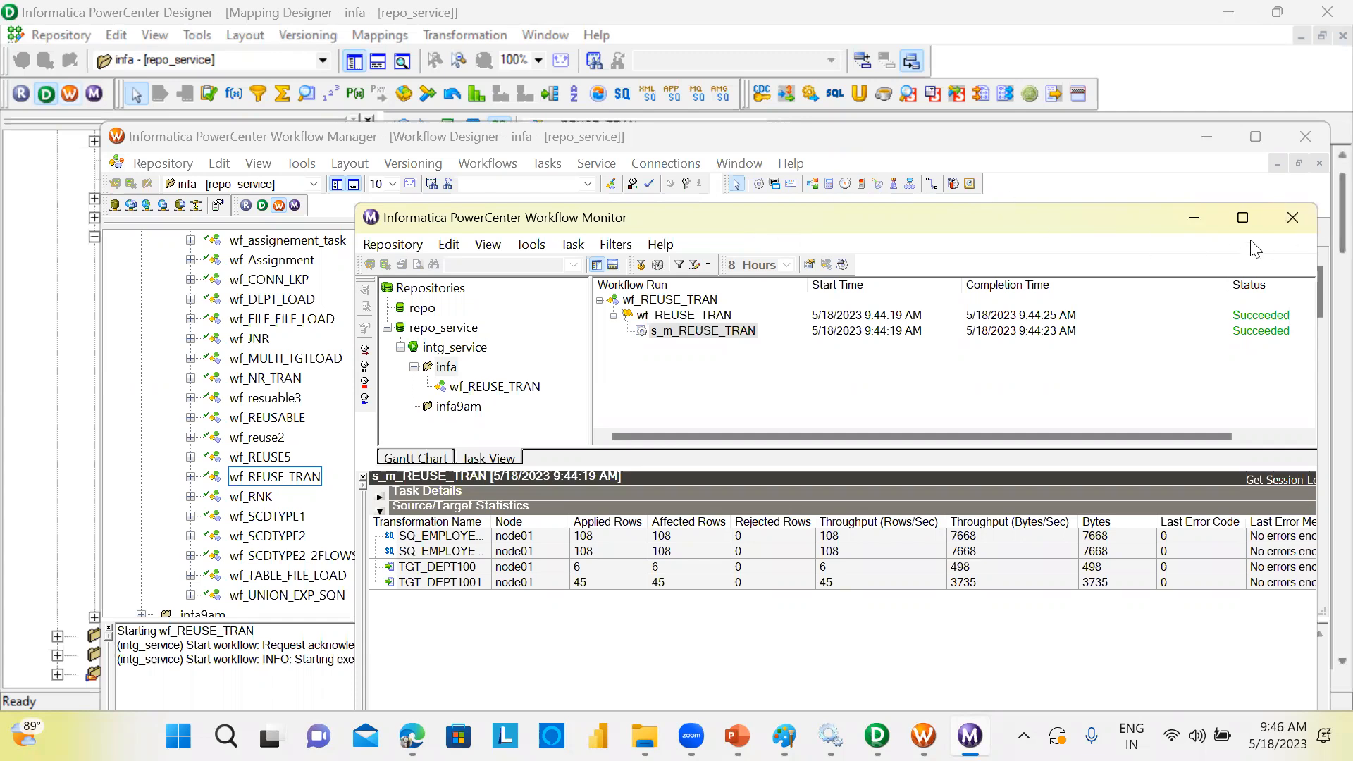
Close Workflow Monitor, Workflow Manager and PowerCenter Designer to return to the desktop.
left_click(1293, 217)
left_click(1307, 137)
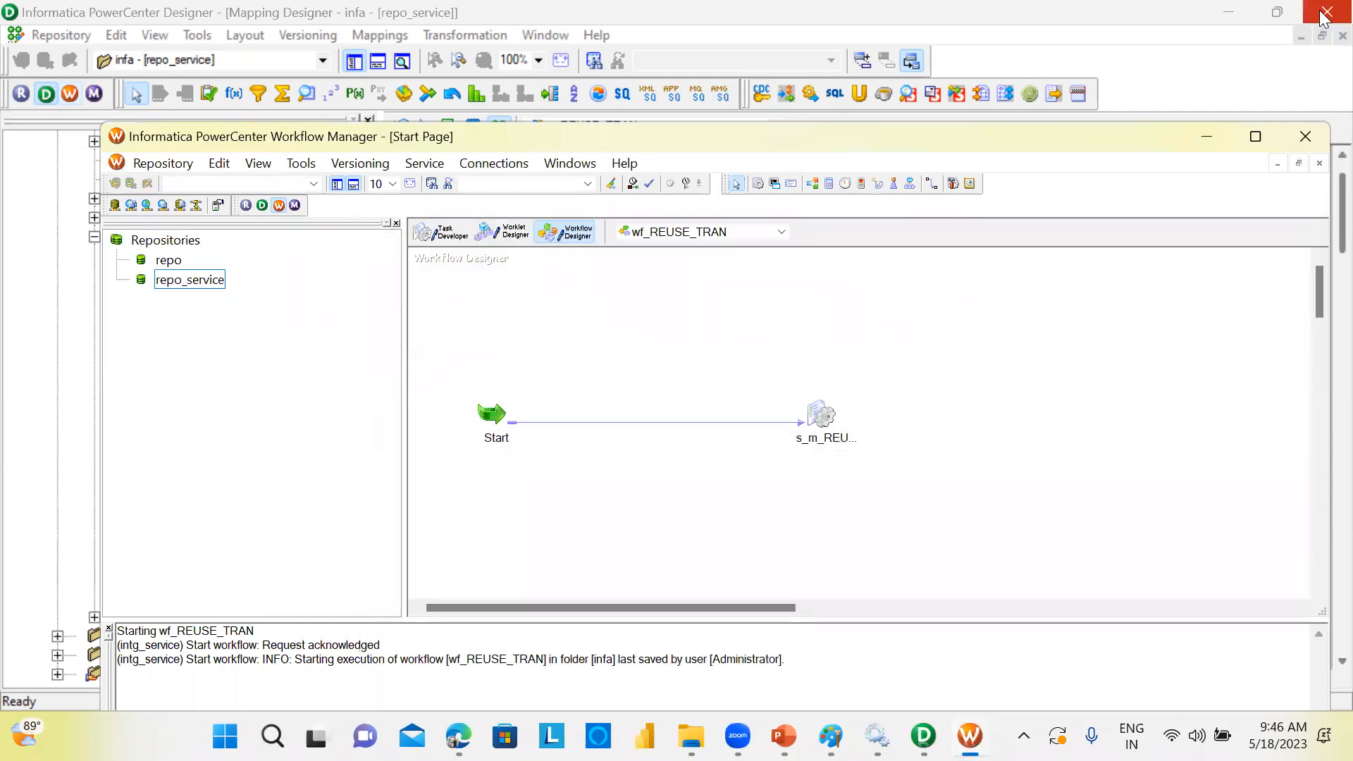
left_click(1327, 12)
left_click(731, 409)
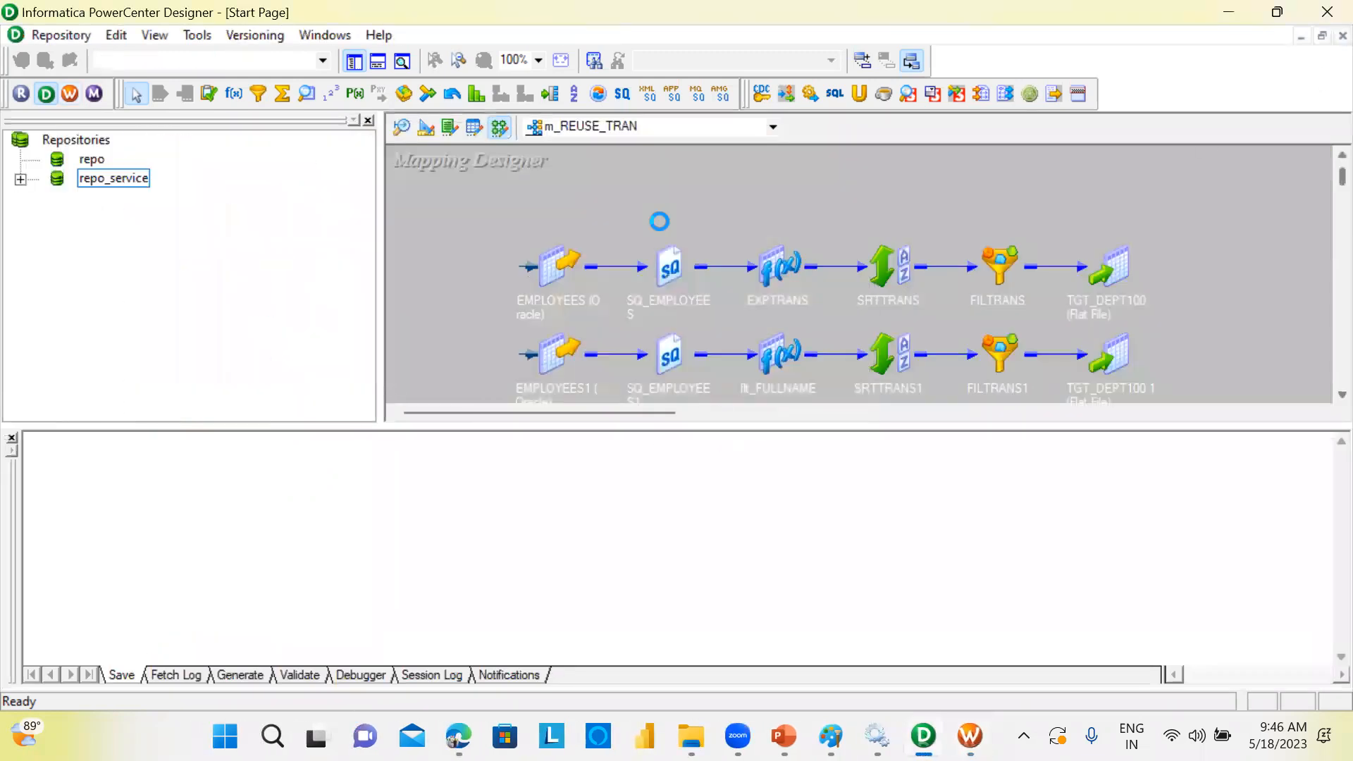
left_click(1327, 12)
left_click(1303, 134)
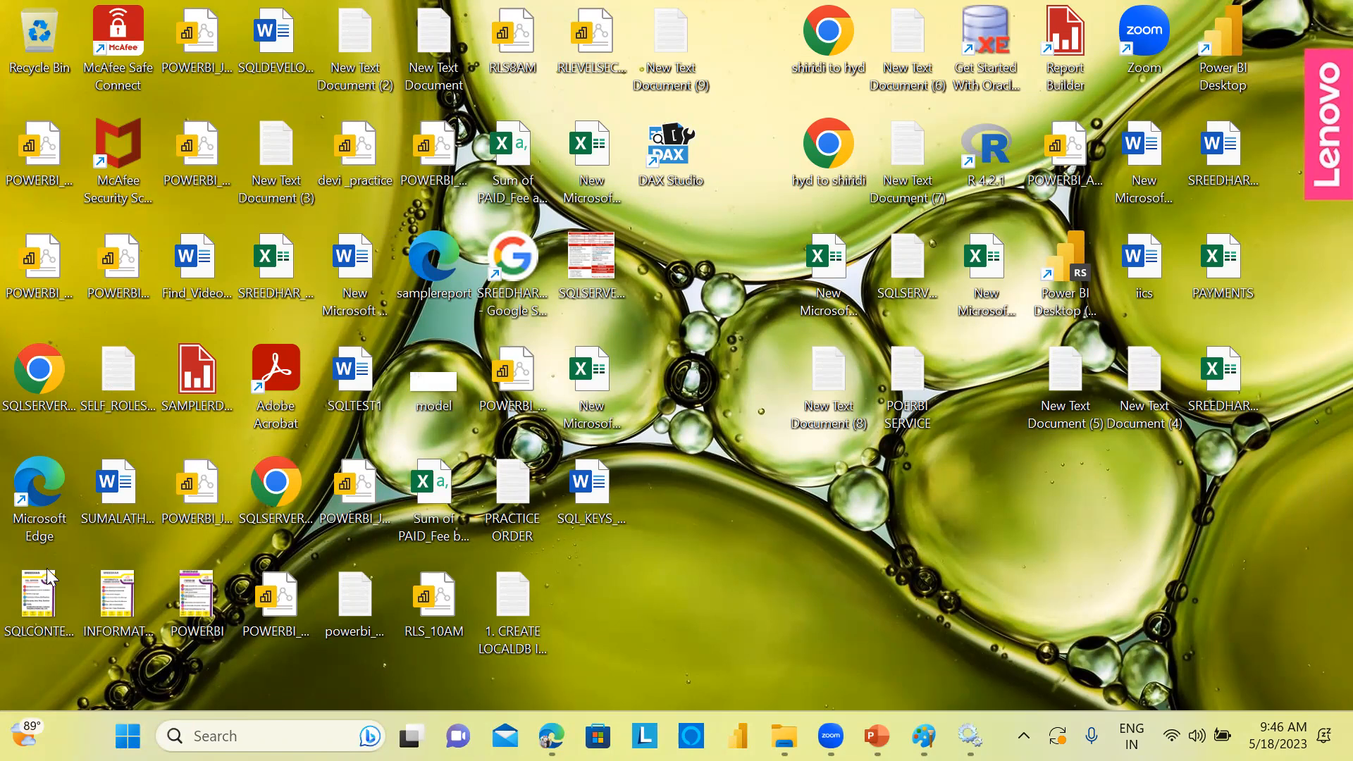
Open the INFORMATICA.jpeg course flyer from the desktop and tick Materials, Live Videos, Scenarios and FAQ's with the red pen.
double_click(124, 610)
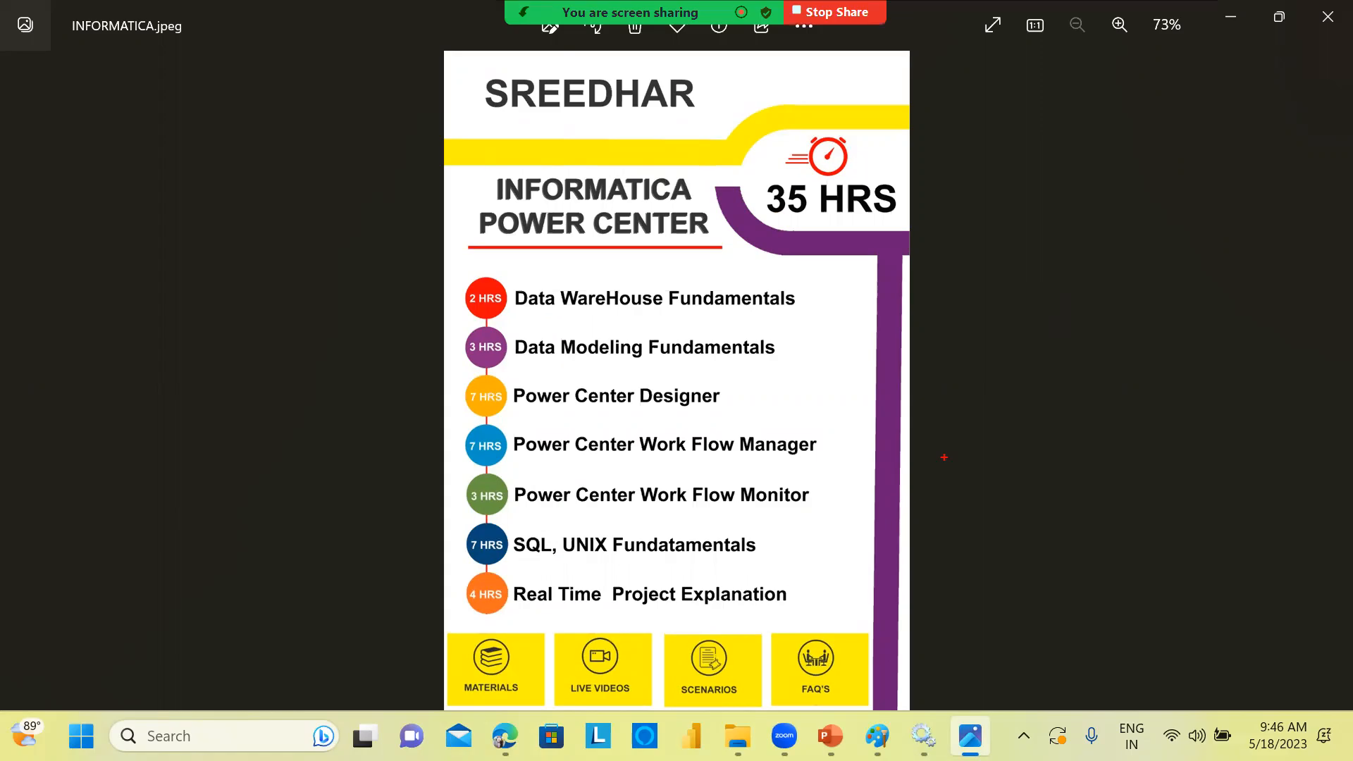
left_click_drag(481, 660, 533, 590)
left_click_drag(583, 647, 663, 607)
mouse_move(694, 667)
left_mouse_down()
mouse_move(730, 617)
mouse_move(788, 655)
mouse_move(833, 616)
left_mouse_up()
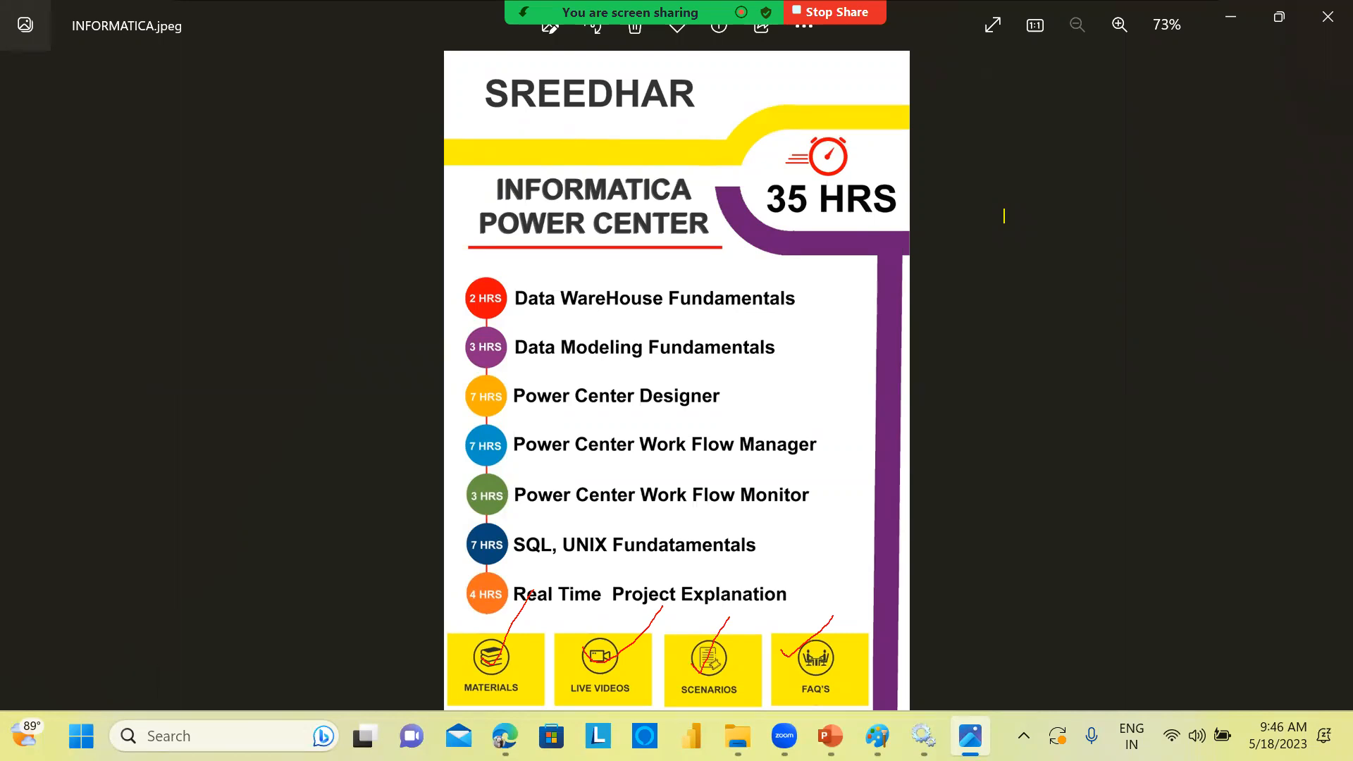
Annotate the space beside the flyer with "DAILY 1HR", "MON TO SAT" and "9AM TO 10AM", and close the image.
type("day")
key("BackSpace")
key("BackSpace")
key("BackSpace")
key("Caps_Lock")
type("DA")
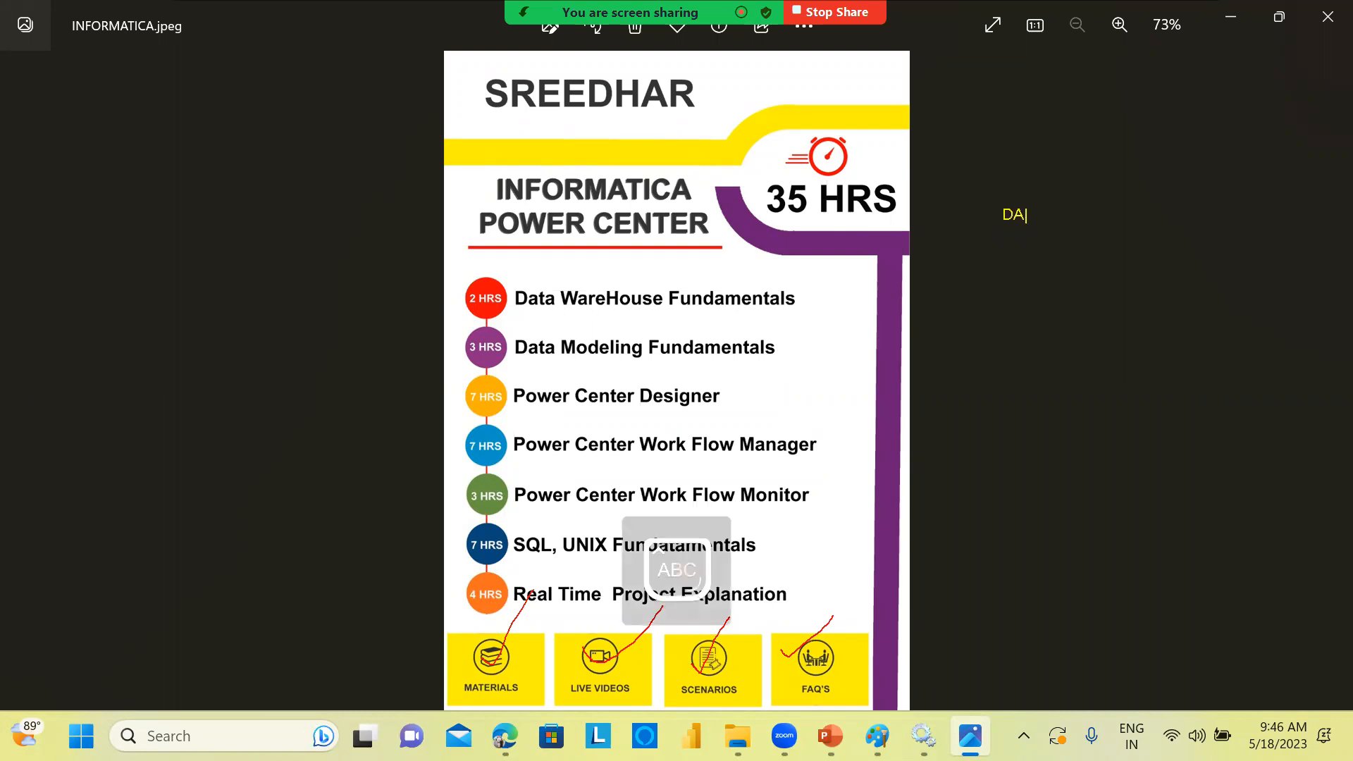
type("ILY  1HR")
key("Return")
type("MON ")
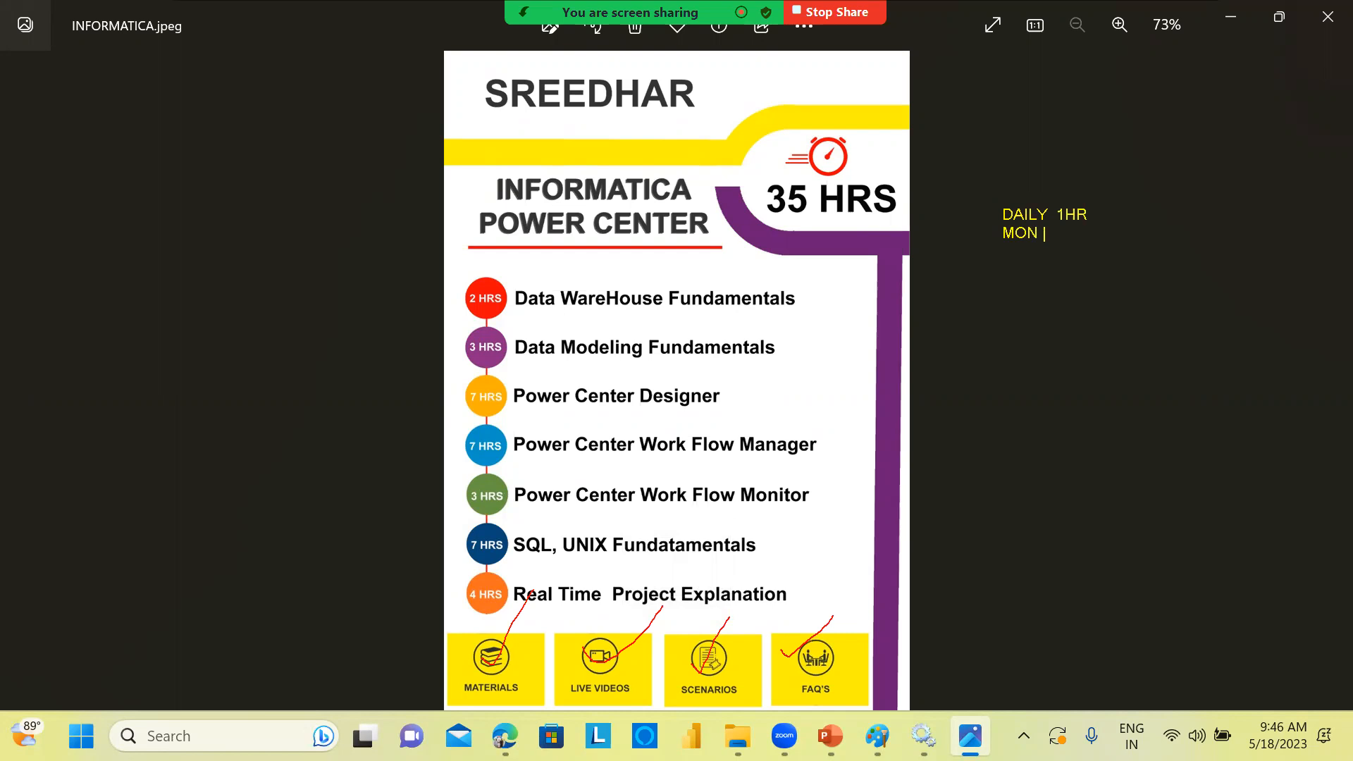
type("TO SAT")
key("Return")
key("Return")
type("9AM TO  10AM")
key("Return")
key("Return")
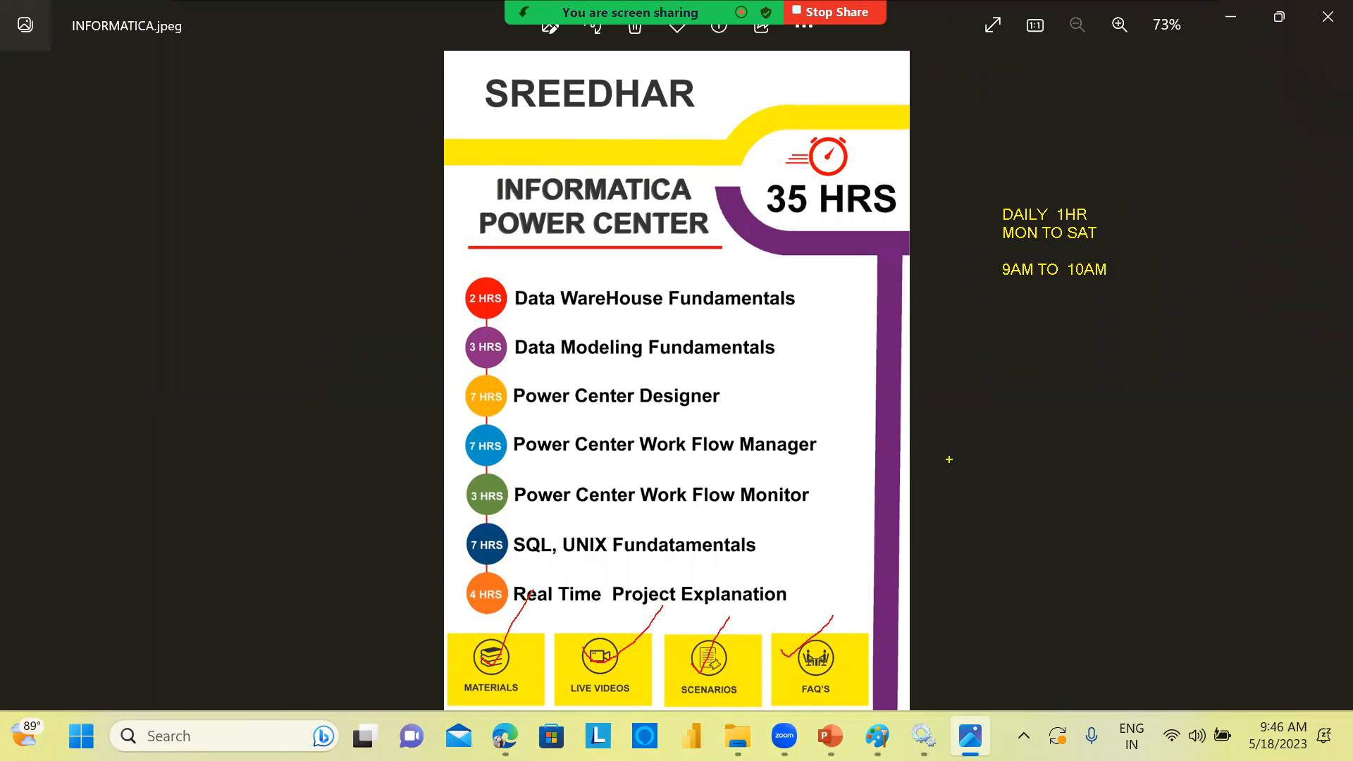
key("alt+F4")
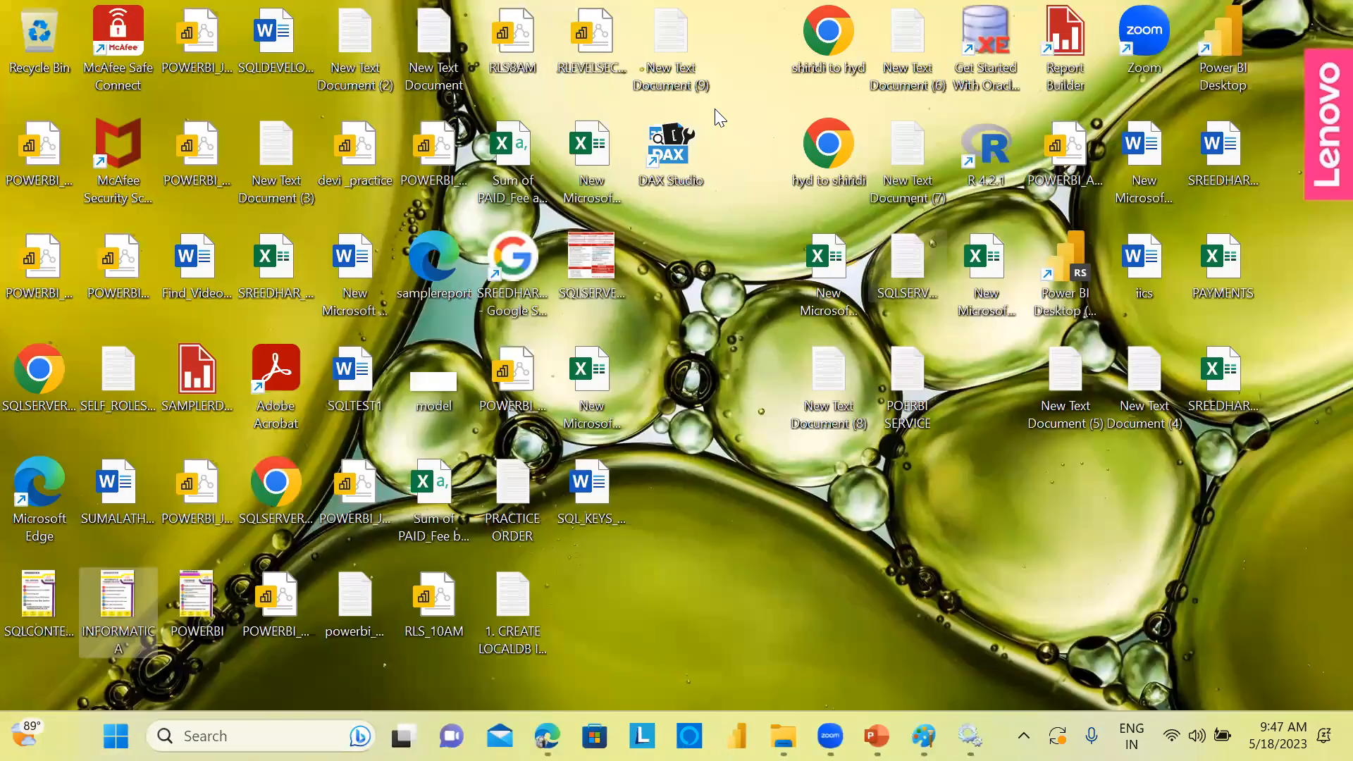